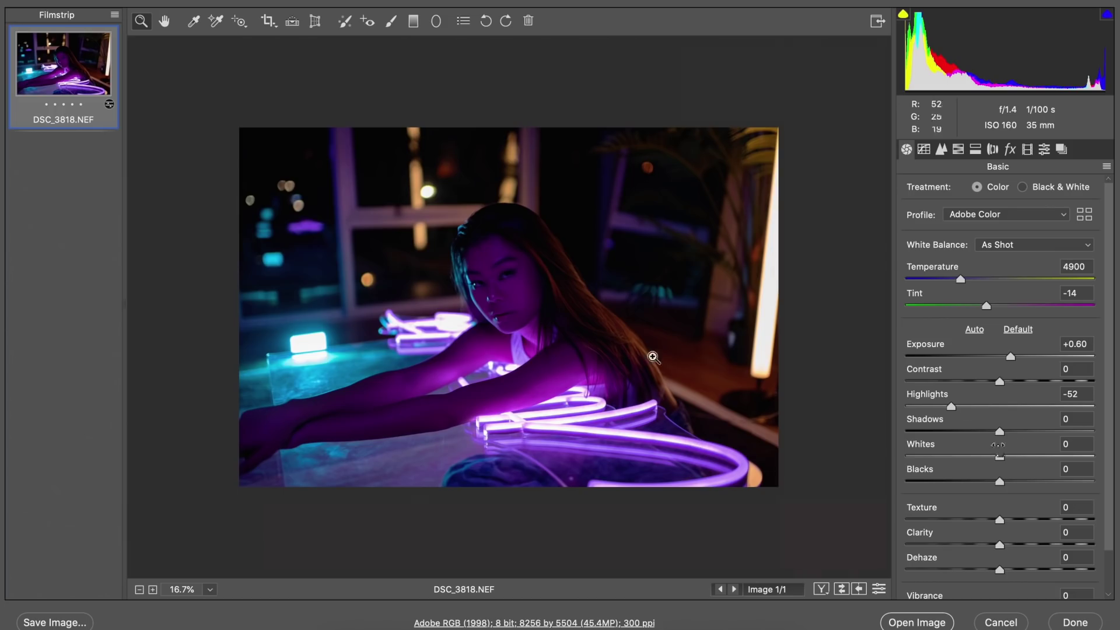
Set Shadows to +73 and the HSL luminance to Blues +15, Purples +40 and Oranges +24.
{"action": "left_click_drag", "start_coordinate": [1000, 432], "coordinate": [1069, 431]}
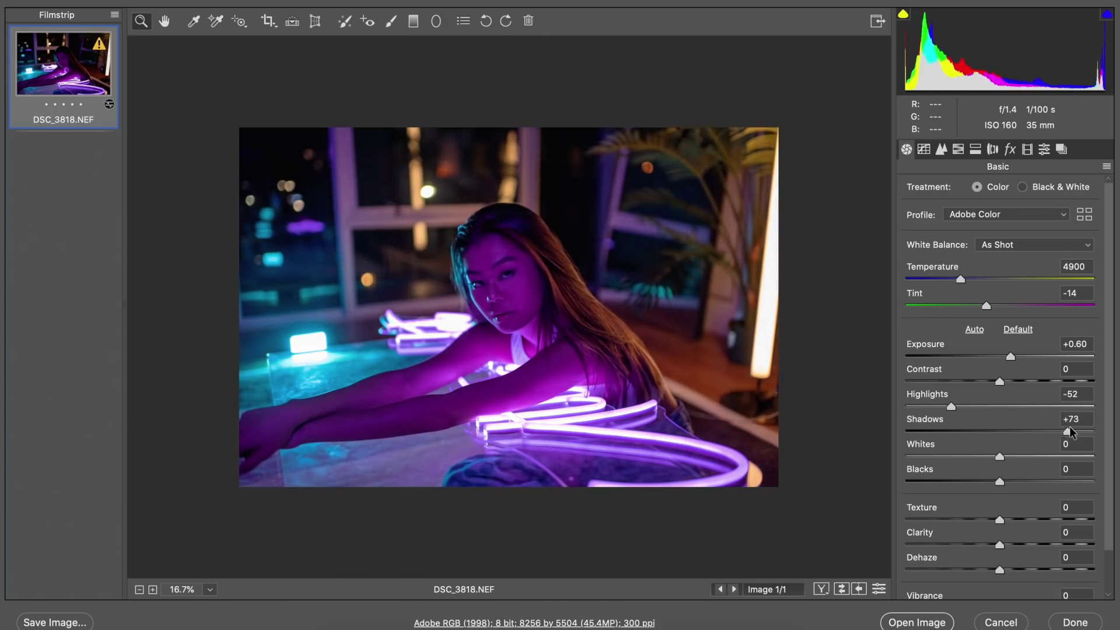
{"action": "left_click", "coordinate": [958, 149]}
{"action": "left_click", "coordinate": [1032, 191]}
{"action": "left_click_drag", "start_coordinate": [1006, 412], "coordinate": [1019, 380]}
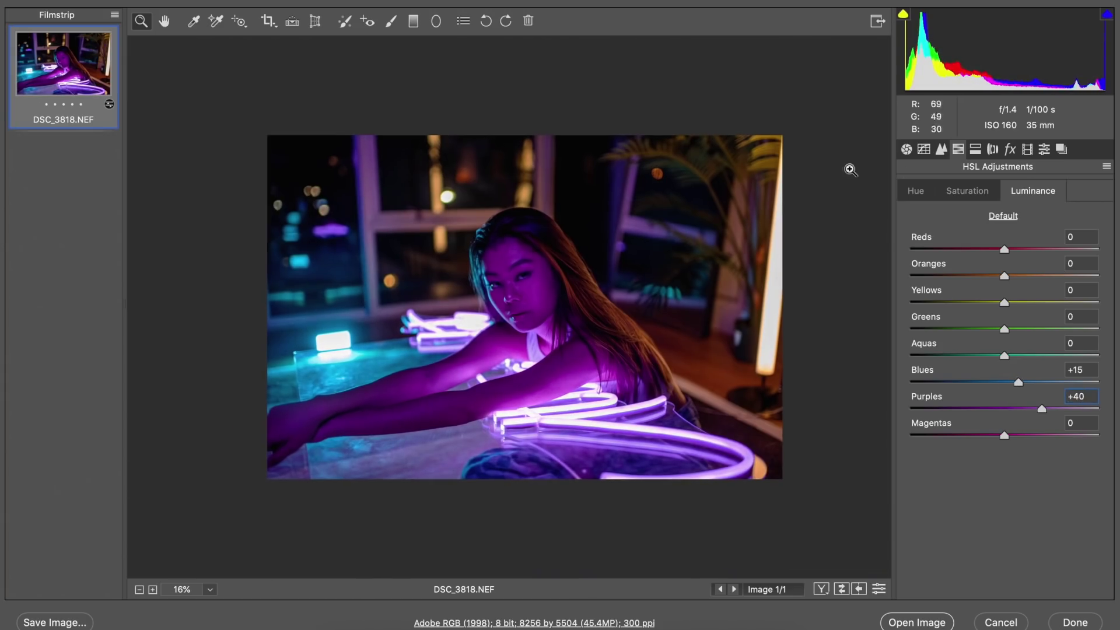
{"action": "left_click_drag", "start_coordinate": [1008, 274], "coordinate": [1027, 282]}
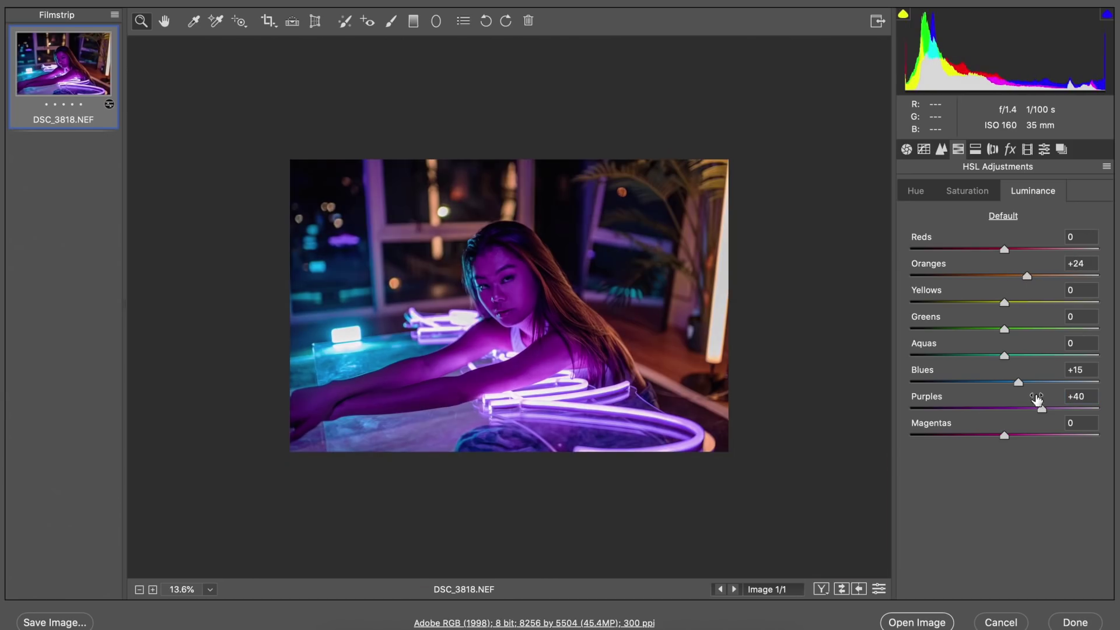
Fine-tune the Purples luminance and set the HSL saturation to Oranges +30 and Purples +5.
{"action": "left_click_drag", "start_coordinate": [1041, 408], "coordinate": [1044, 380]}
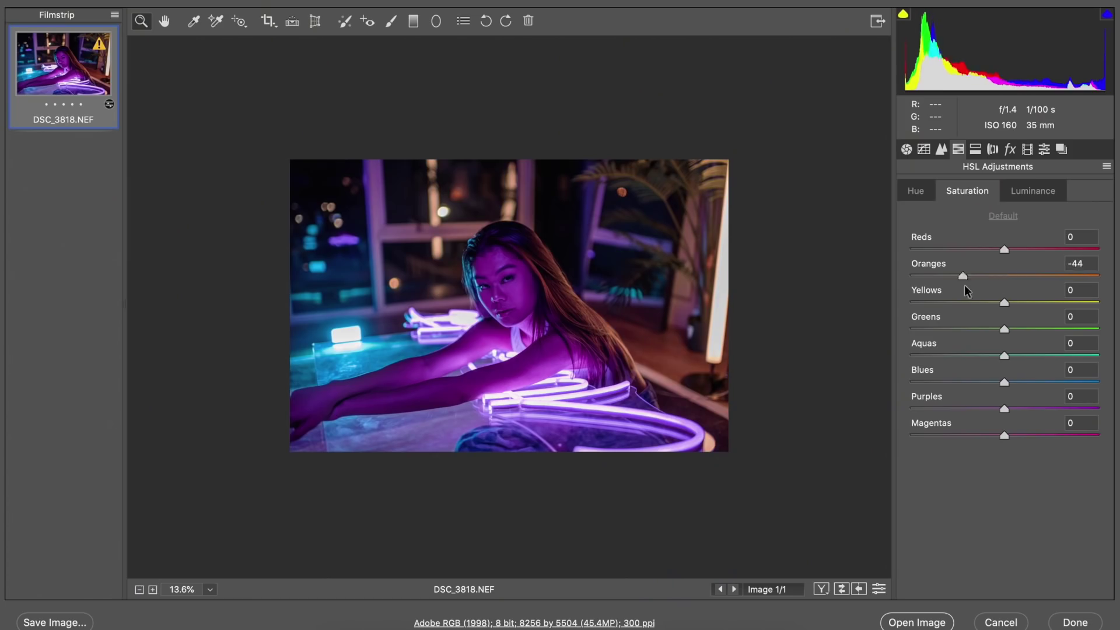
{"action": "left_click_drag", "start_coordinate": [964, 285], "coordinate": [1032, 288]}
{"action": "left_click_drag", "start_coordinate": [1004, 435], "coordinate": [1013, 409]}
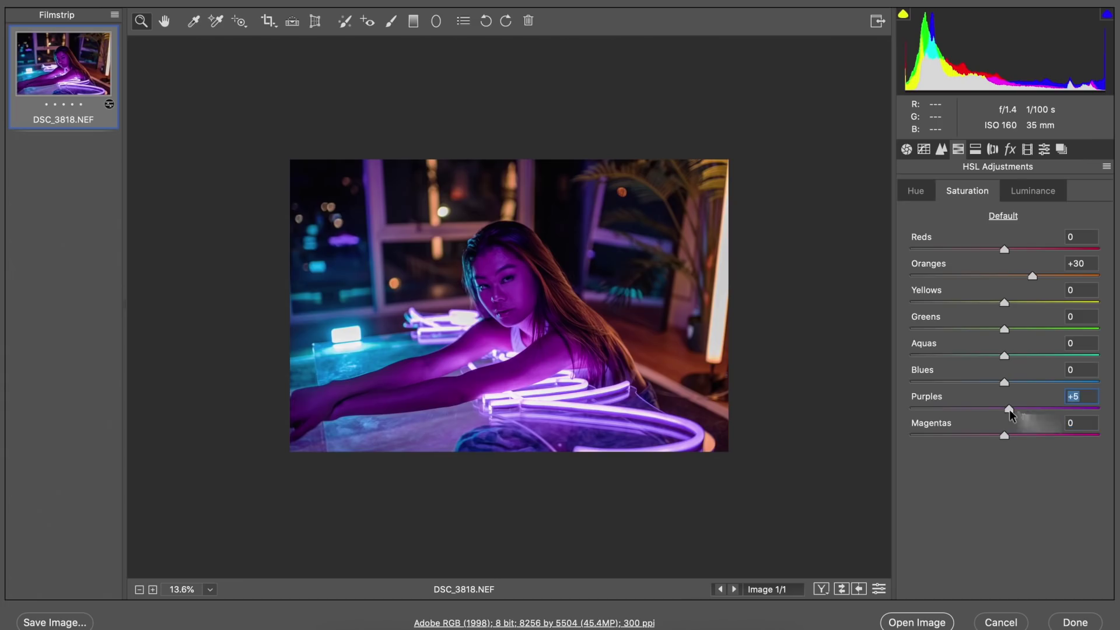
Set the HSL hue to Purples +5, Blues -8 and Aquas +24, lowering Oranges and raising Reds slightly.
{"action": "left_click", "coordinate": [916, 190]}
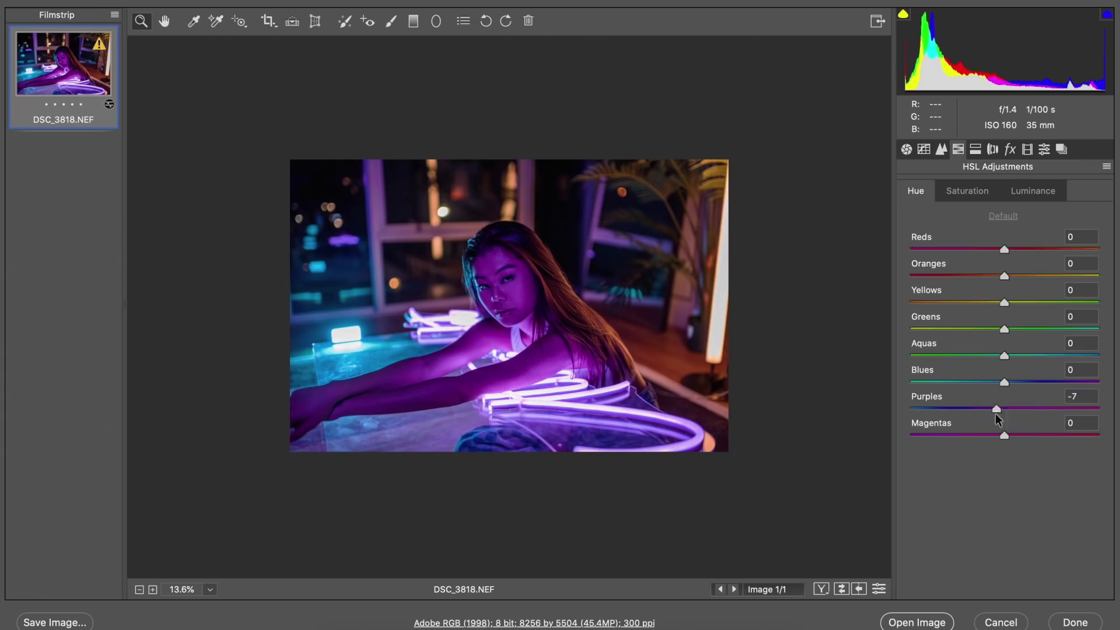
{"action": "mouse_move", "coordinate": [1004, 436]}
{"action": "left_mouse_down"}
{"action": "mouse_move", "coordinate": [985, 436]}
{"action": "mouse_move", "coordinate": [1009, 436]}
{"action": "left_mouse_up"}
{"action": "left_click_drag", "start_coordinate": [1004, 386], "coordinate": [1027, 366]}
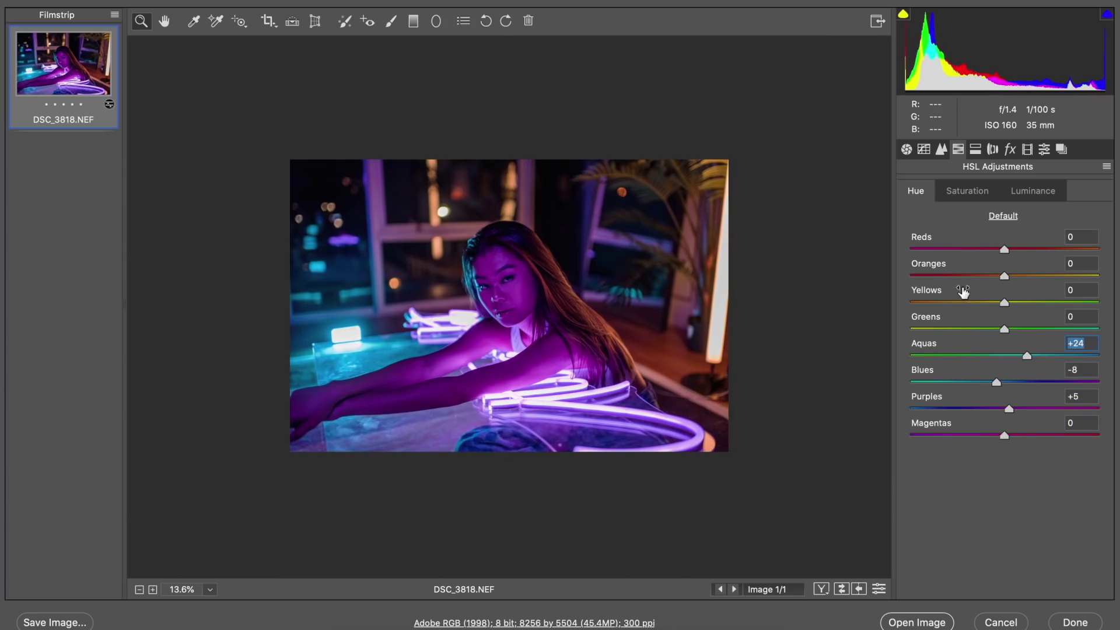
{"action": "mouse_move", "coordinate": [1004, 276]}
{"action": "left_mouse_down"}
{"action": "mouse_move", "coordinate": [1020, 286]}
{"action": "mouse_move", "coordinate": [983, 305]}
{"action": "mouse_move", "coordinate": [996, 292]}
{"action": "left_mouse_up"}
{"action": "mouse_move", "coordinate": [1004, 249]}
{"action": "left_mouse_down"}
{"action": "mouse_move", "coordinate": [954, 260]}
{"action": "mouse_move", "coordinate": [948, 272]}
{"action": "mouse_move", "coordinate": [1013, 262]}
{"action": "left_mouse_up"}
Raise the Purples luminance further and set the basic Shadows adjustment to +93.
{"action": "left_click", "coordinate": [1033, 190]}
{"action": "left_click", "coordinate": [1051, 411]}
{"action": "left_click", "coordinate": [906, 149]}
{"action": "left_click_drag", "start_coordinate": [1085, 433], "coordinate": [1086, 433]}
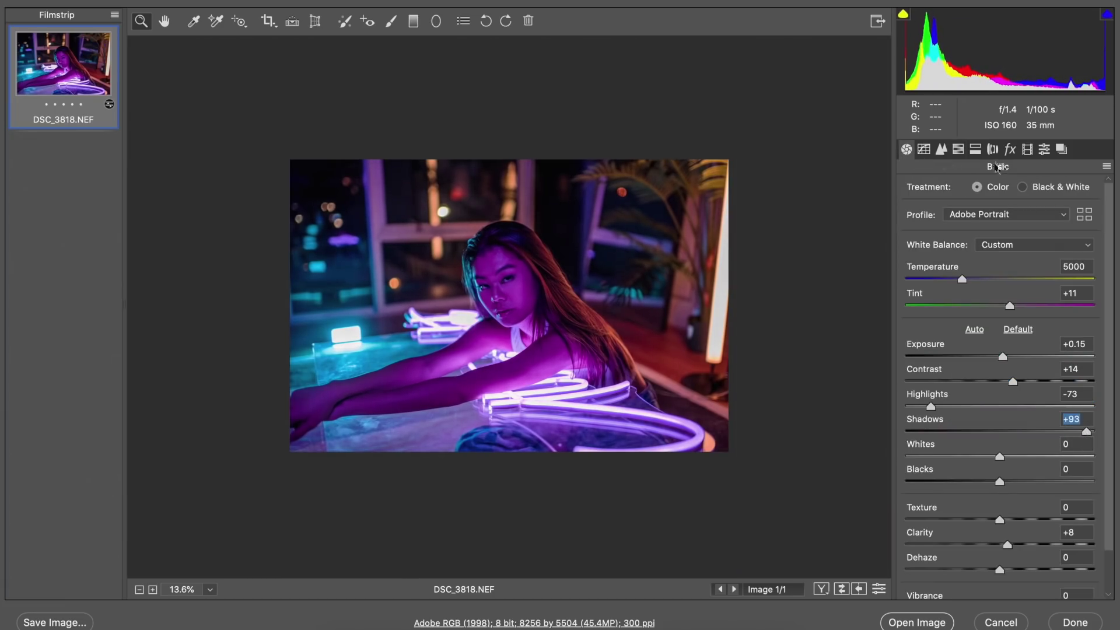
Set the luminance noise reduction to 36 and the sharpening amount to 62, judging the result on the woman's face.
{"action": "left_click", "coordinate": [941, 150]}
{"action": "left_click_drag", "start_coordinate": [950, 348], "coordinate": [956, 349]}
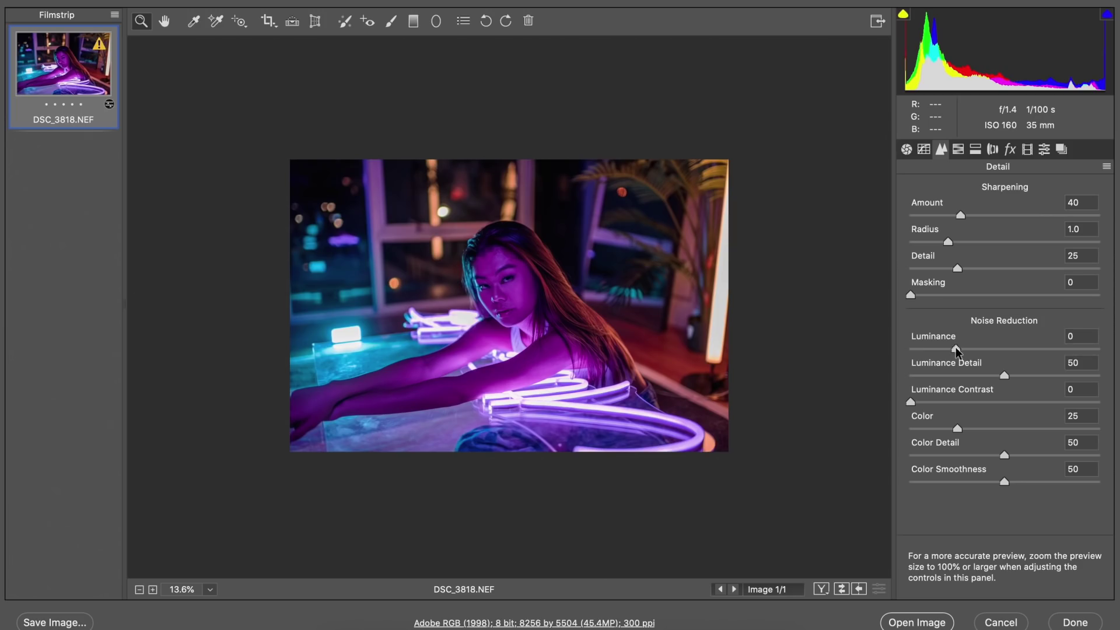
{"action": "left_click_drag", "start_coordinate": [496, 293], "coordinate": [570, 282]}
{"action": "left_click_drag", "start_coordinate": [957, 348], "coordinate": [891, 352]}
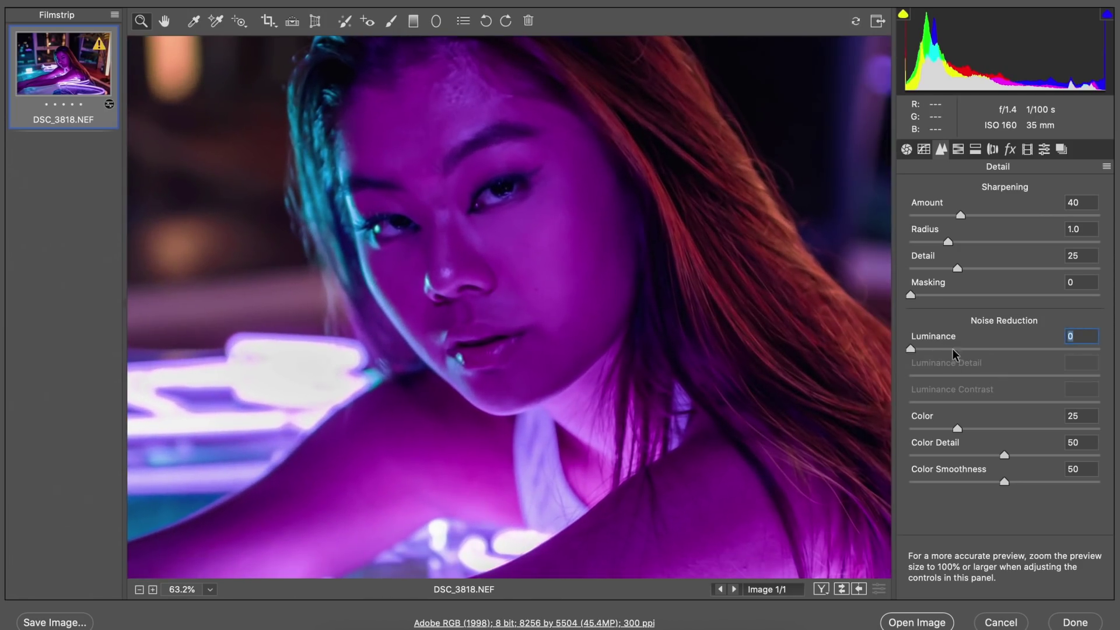
{"action": "left_click", "coordinate": [988, 349]}
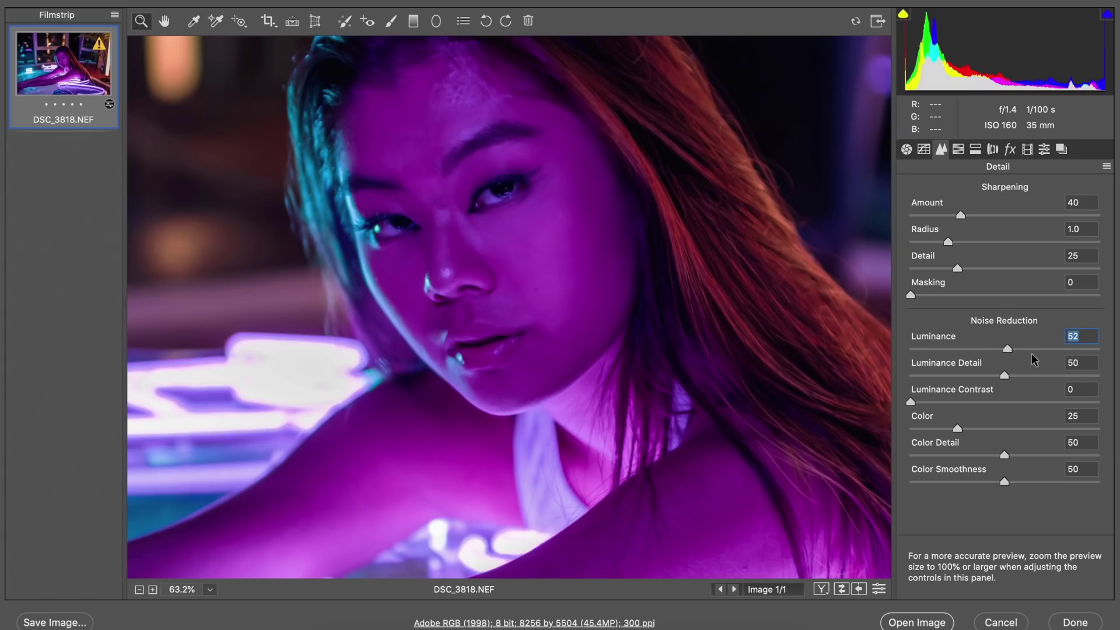
{"action": "left_click_drag", "start_coordinate": [1020, 349], "coordinate": [886, 353]}
{"action": "left_click", "coordinate": [970, 349]}
{"action": "left_click_drag", "start_coordinate": [970, 348], "coordinate": [979, 348]}
{"action": "left_click_drag", "start_coordinate": [960, 216], "coordinate": [985, 242]}
Split-tone the highlights with hue 254 and saturation 8.
{"action": "left_click", "coordinate": [907, 150]}
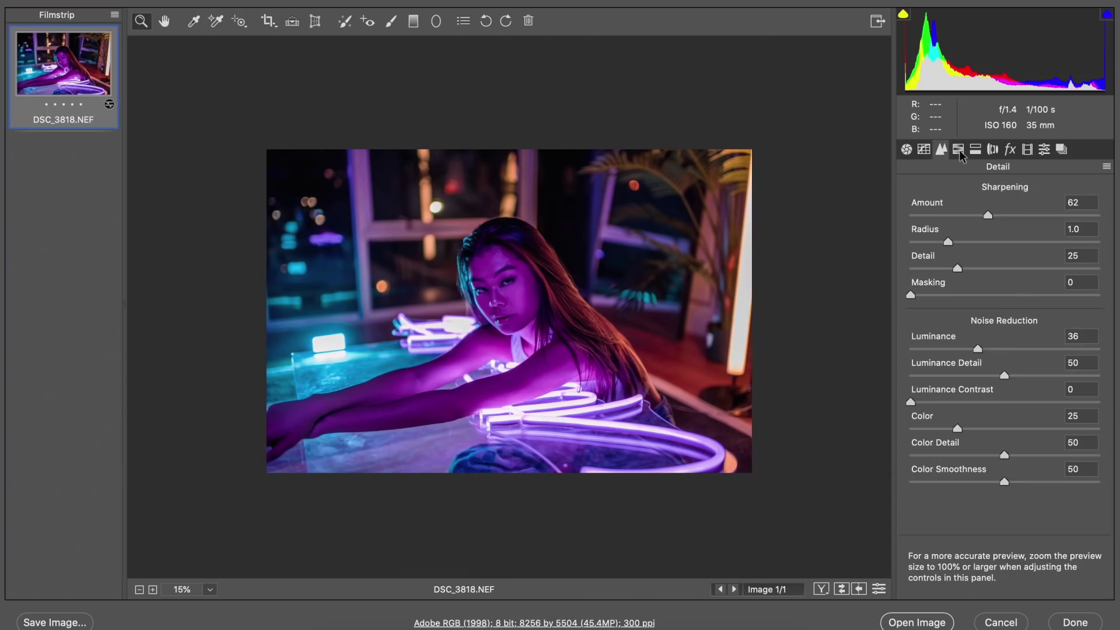
{"action": "left_click", "coordinate": [958, 149]}
{"action": "left_click", "coordinate": [976, 151]}
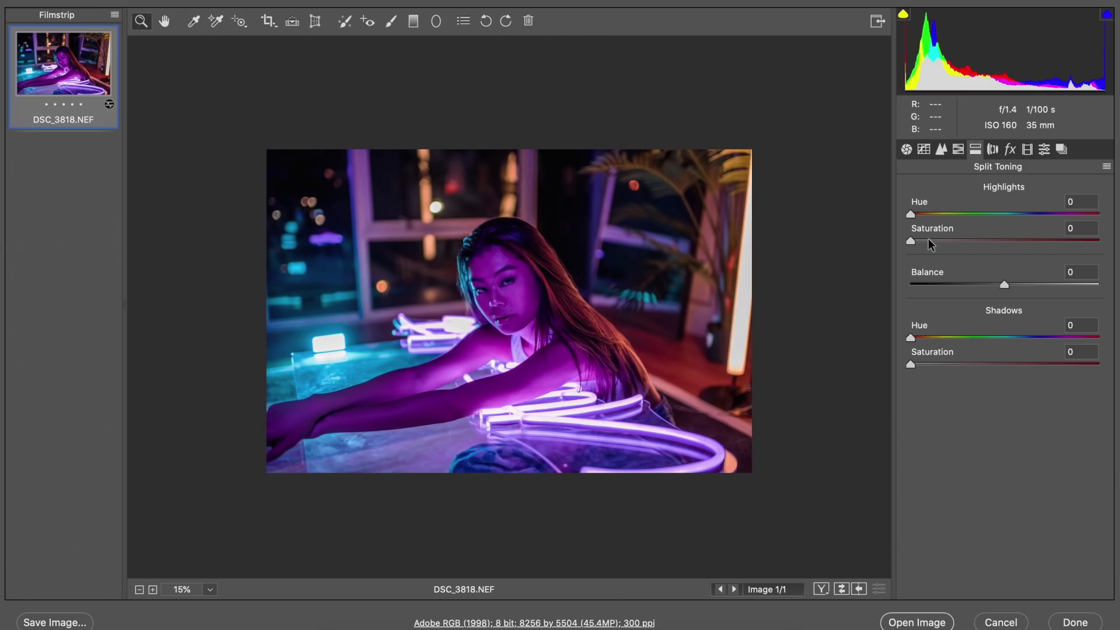
{"action": "left_click_drag", "start_coordinate": [928, 240], "coordinate": [1048, 222]}
{"action": "left_click", "coordinate": [947, 241]}
{"action": "mouse_move", "coordinate": [906, 243]}
{"action": "left_mouse_down"}
{"action": "mouse_move", "coordinate": [948, 244]}
{"action": "mouse_move", "coordinate": [927, 244]}
{"action": "left_mouse_up"}
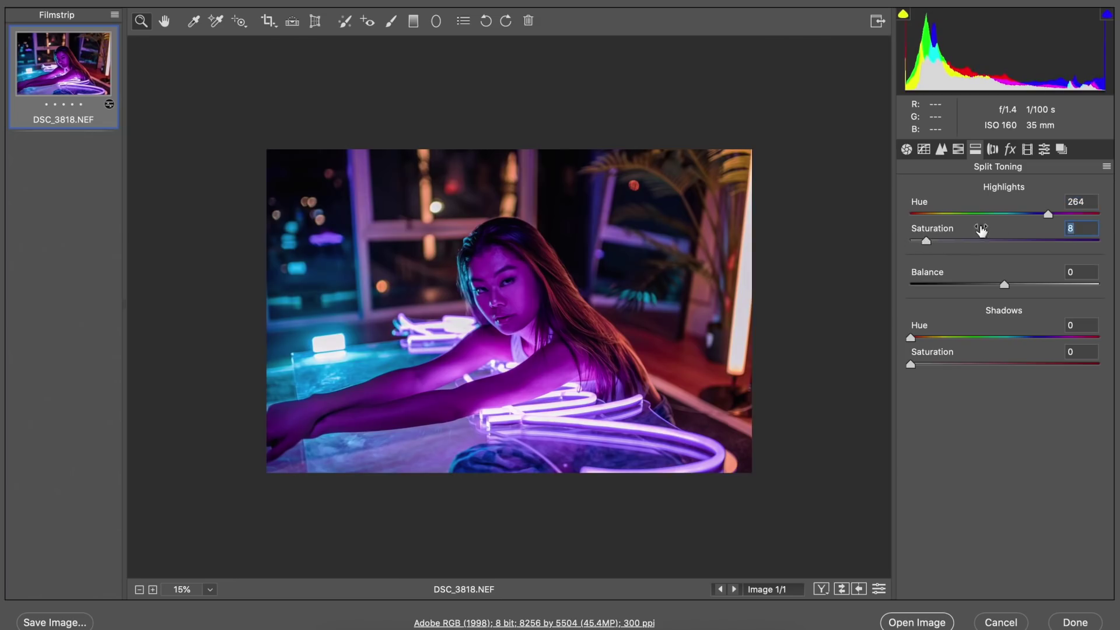
{"action": "left_click_drag", "start_coordinate": [1048, 215], "coordinate": [1039, 215]}
Split-tone the shadows with hue 60 and saturation 24.
{"action": "left_click_drag", "start_coordinate": [914, 366], "coordinate": [1027, 349]}
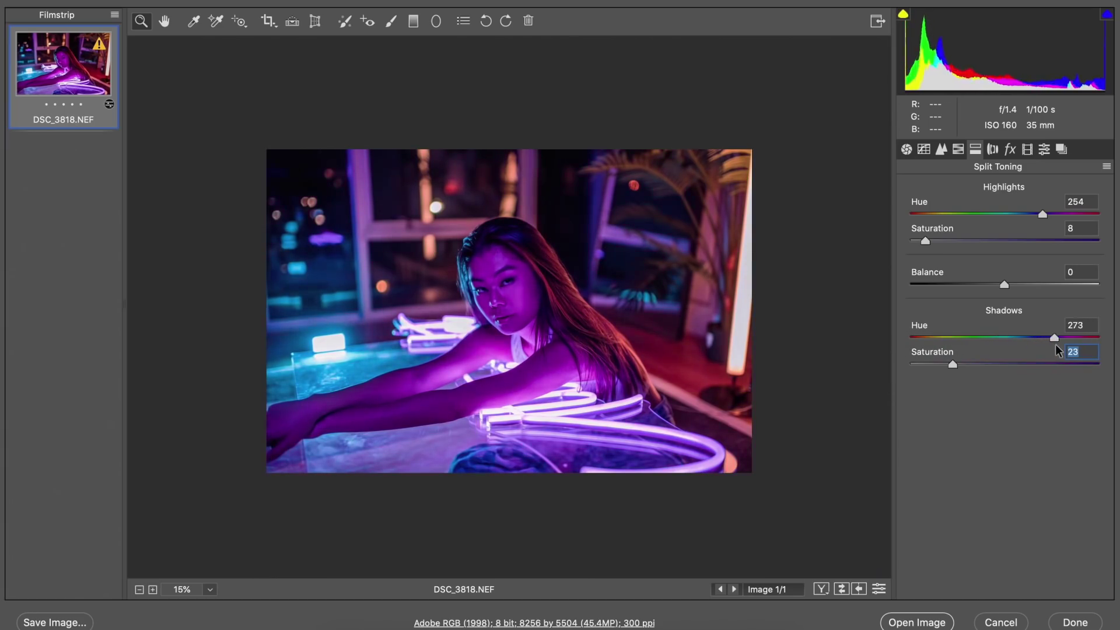
{"action": "left_click_drag", "start_coordinate": [1105, 346], "coordinate": [950, 369]}
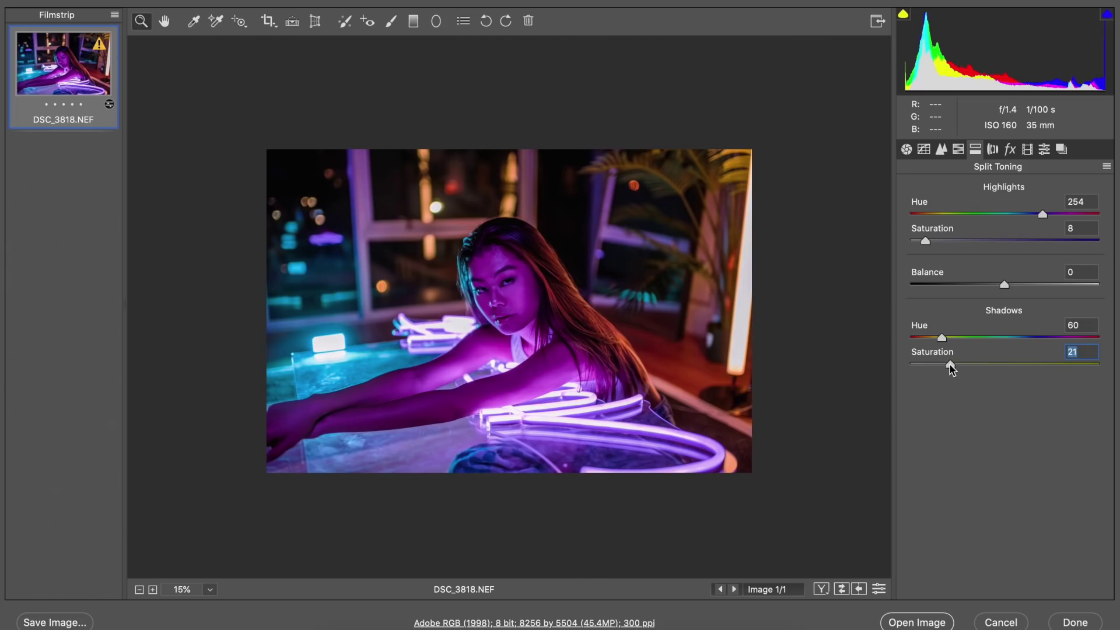
{"action": "scroll", "coordinate": [957, 365], "scroll_direction": "down", "scroll_amount": 3}
{"action": "scroll", "coordinate": [551, 322], "scroll_direction": "up", "scroll_amount": 5}
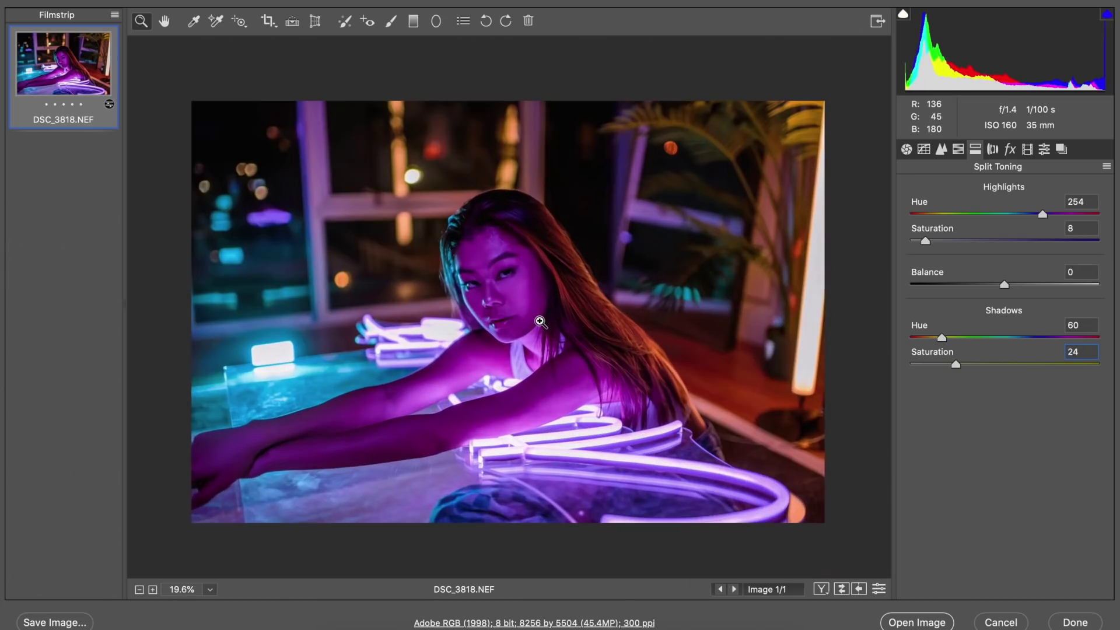
Compare the photo with and without the lens profile corrections.
{"action": "left_click", "coordinate": [994, 150]}
{"action": "left_click", "coordinate": [940, 194]}
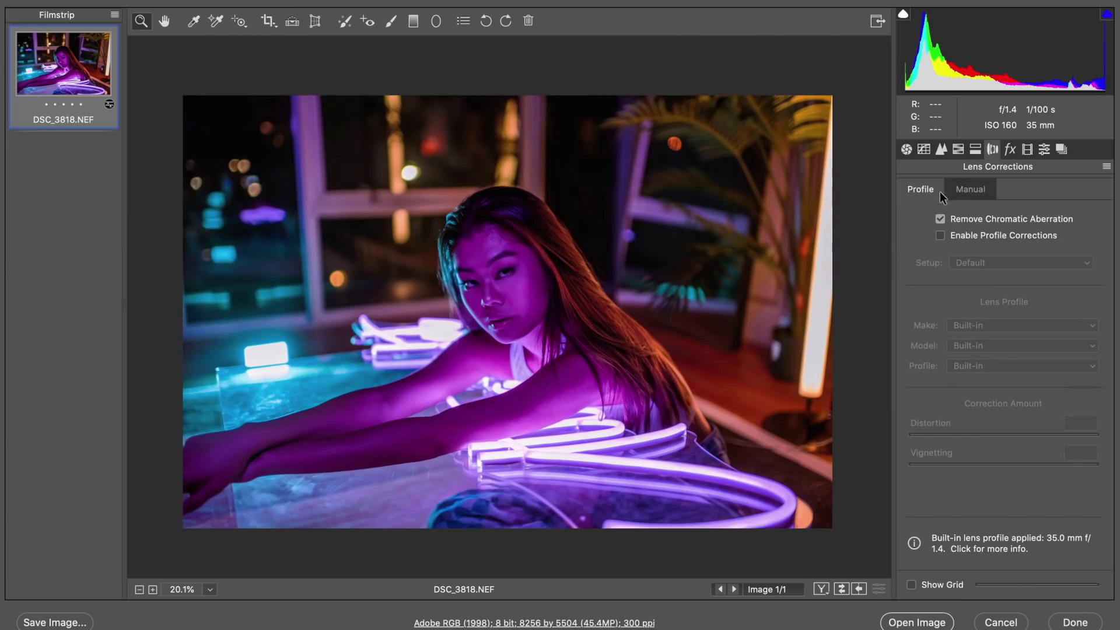
{"action": "left_click", "coordinate": [940, 236]}
{"action": "left_click", "coordinate": [942, 234]}
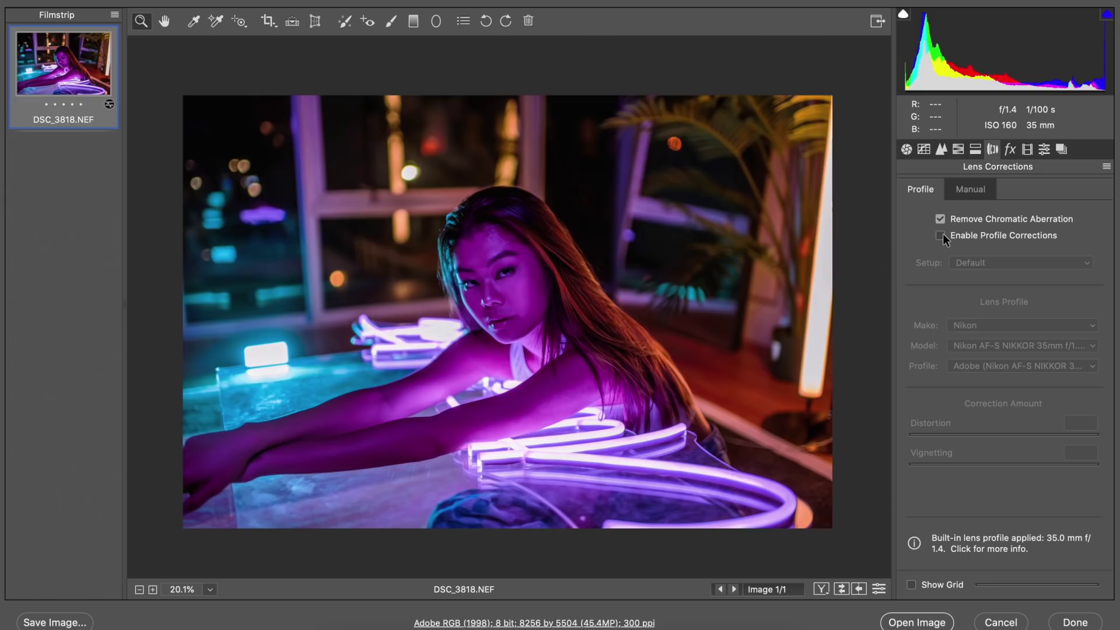
{"action": "left_click", "coordinate": [943, 233]}
{"action": "left_click", "coordinate": [942, 233]}
Set the manual lens distortion to +2 and the Transform scale to 102, keeping the Upright correction off.
{"action": "left_click", "coordinate": [971, 190]}
{"action": "left_click_drag", "start_coordinate": [1002, 244], "coordinate": [1005, 245]}
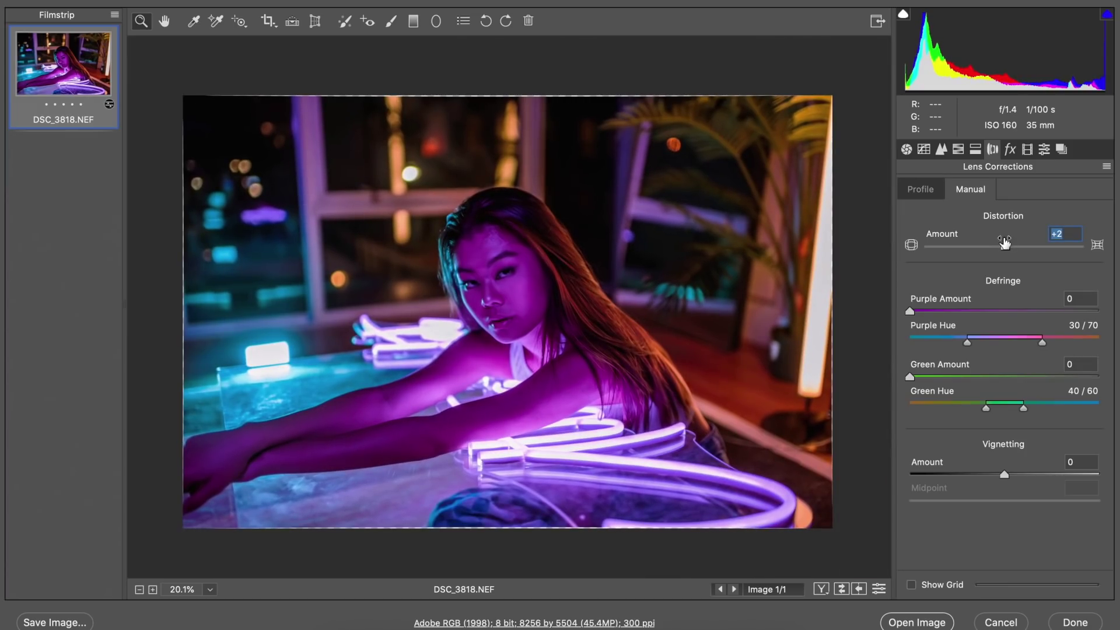
{"action": "left_click", "coordinate": [316, 22]}
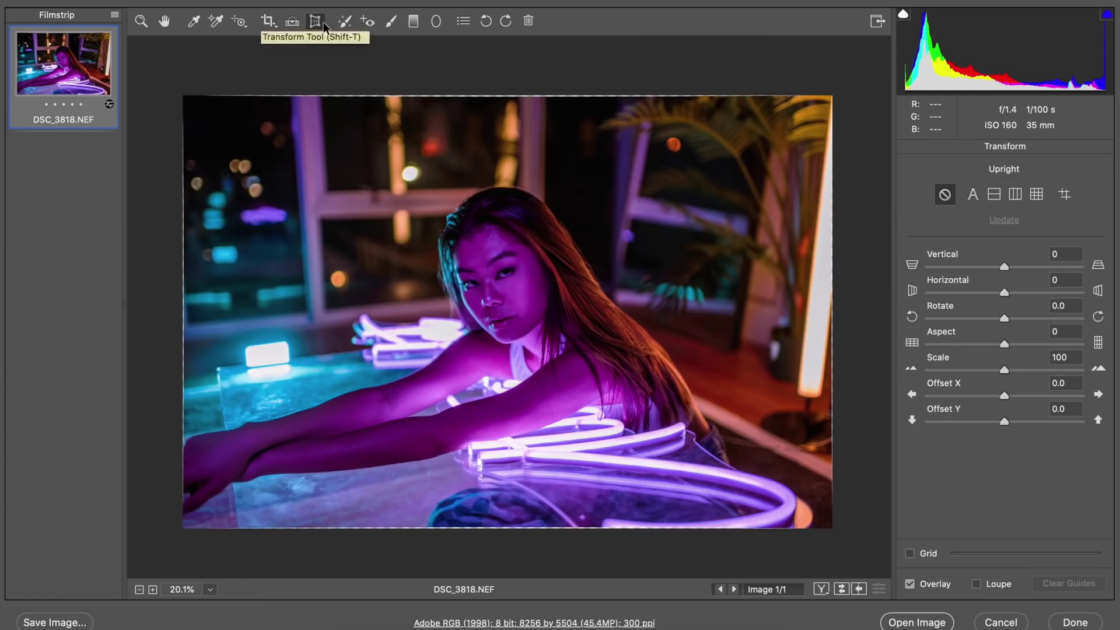
{"action": "left_click_drag", "start_coordinate": [1002, 369], "coordinate": [1006, 366]}
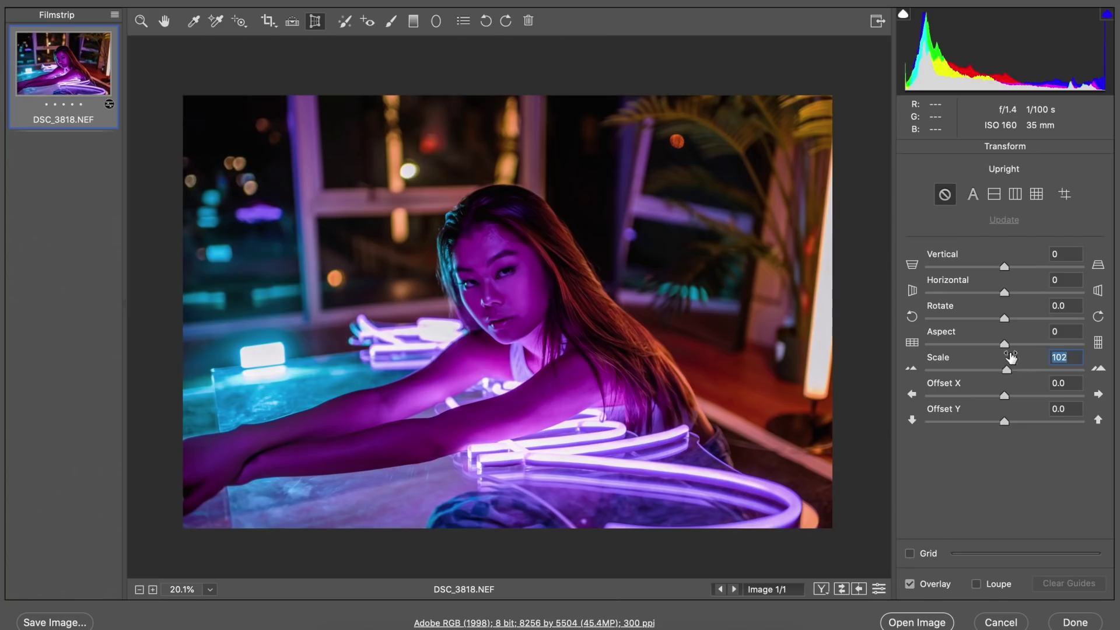
{"action": "left_click", "coordinate": [973, 195]}
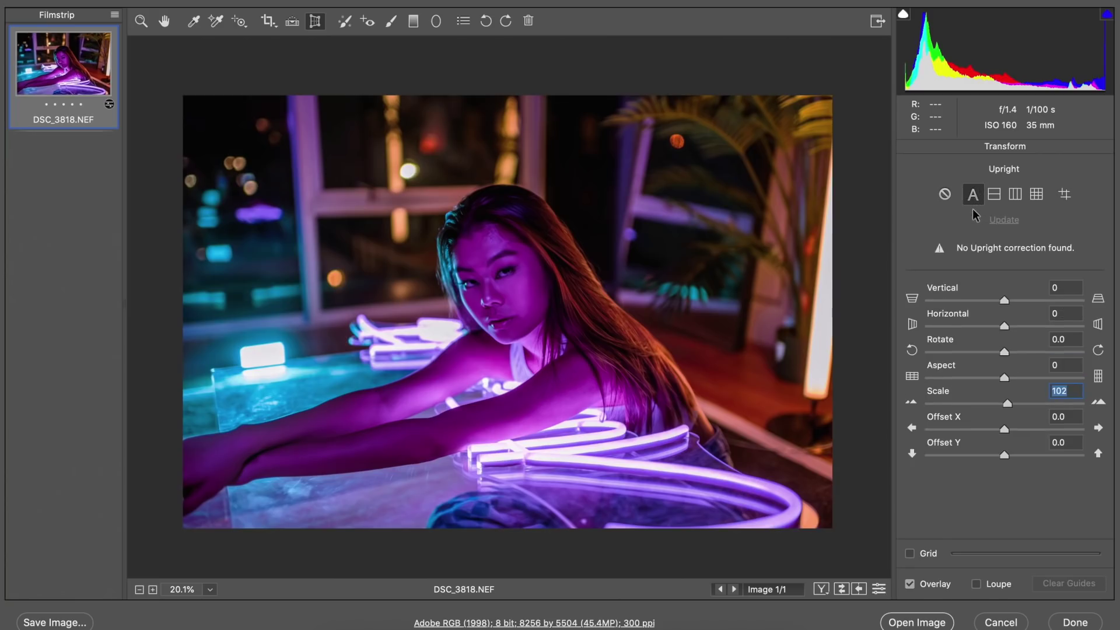
{"action": "left_click", "coordinate": [945, 194]}
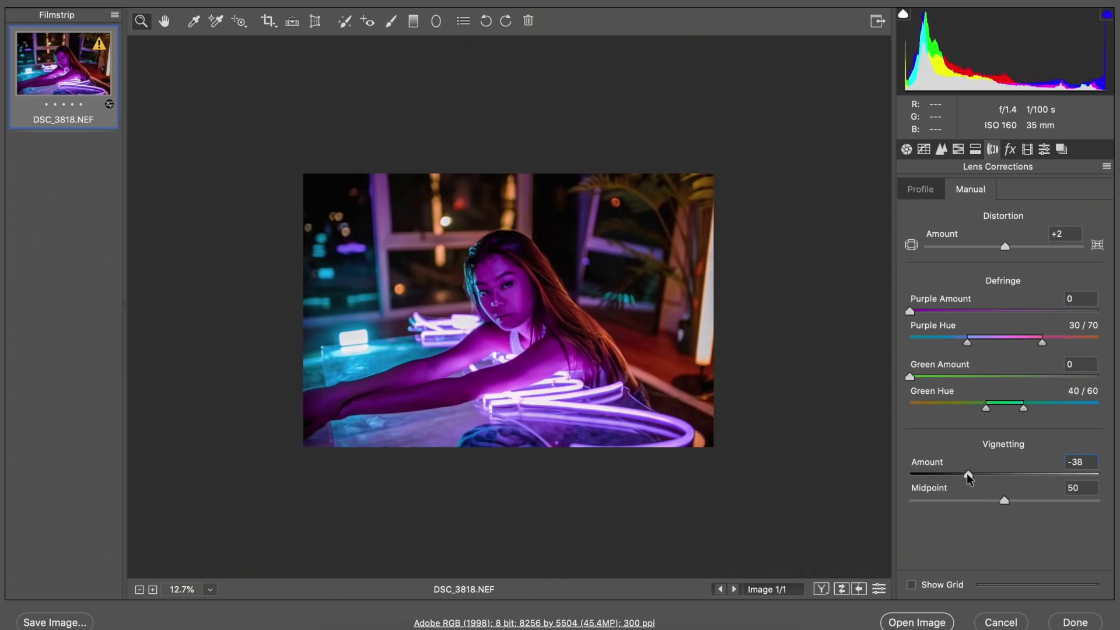
Darken the photo's corners with a manual vignetting amount of about -36 and a midpoint of 28.
{"action": "left_click", "coordinate": [967, 474]}
{"action": "left_click_drag", "start_coordinate": [1020, 496], "coordinate": [964, 501]}
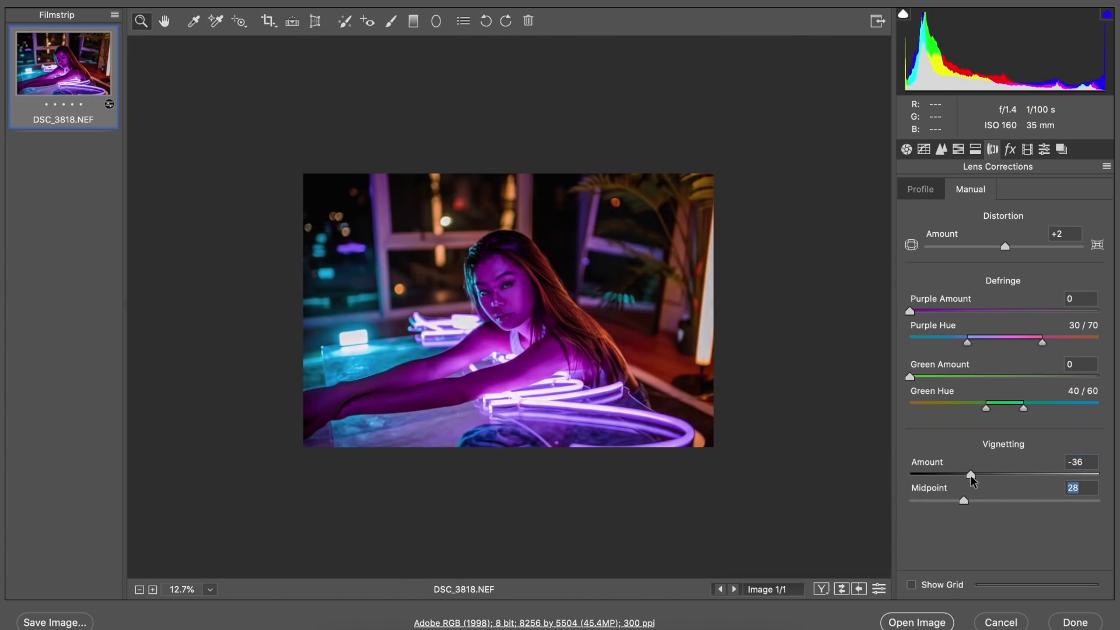
{"action": "left_click", "coordinate": [975, 478]}
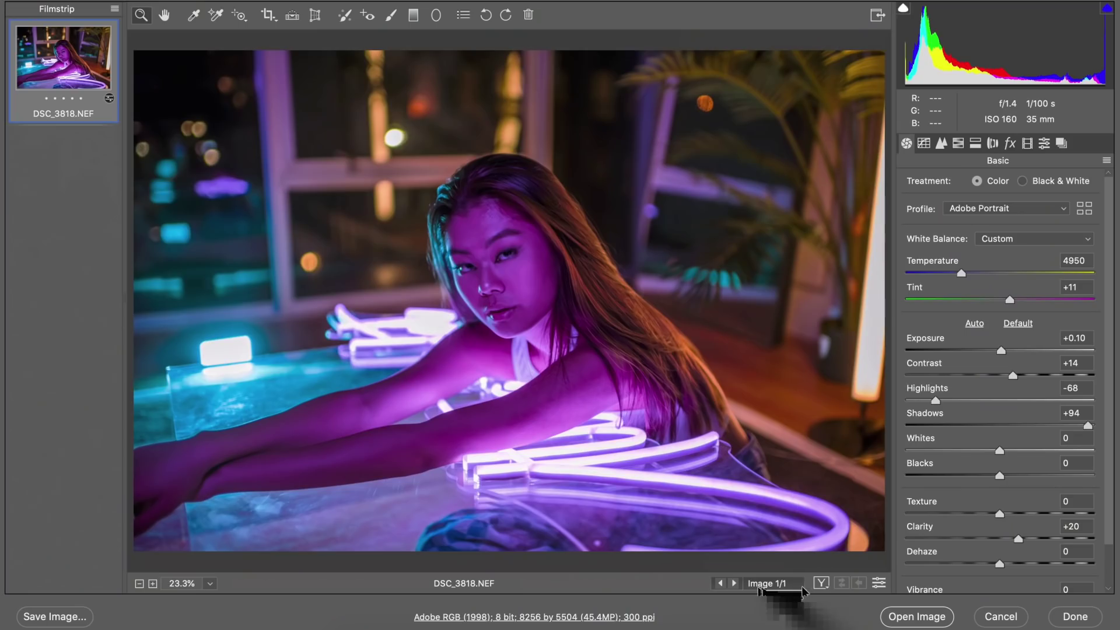
Compare the original and edited photo in the side-by-side and split before/after views.
{"action": "left_click", "coordinate": [821, 583]}
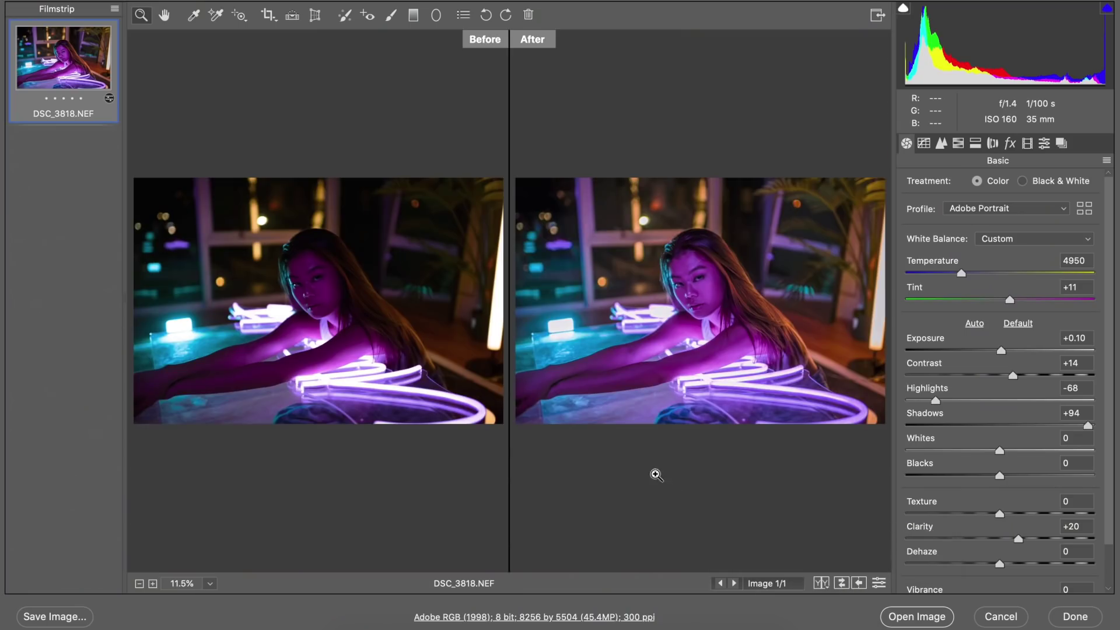
{"action": "key", "text": "q"}
{"action": "scroll", "coordinate": [661, 449], "scroll_direction": "down", "scroll_amount": 3}
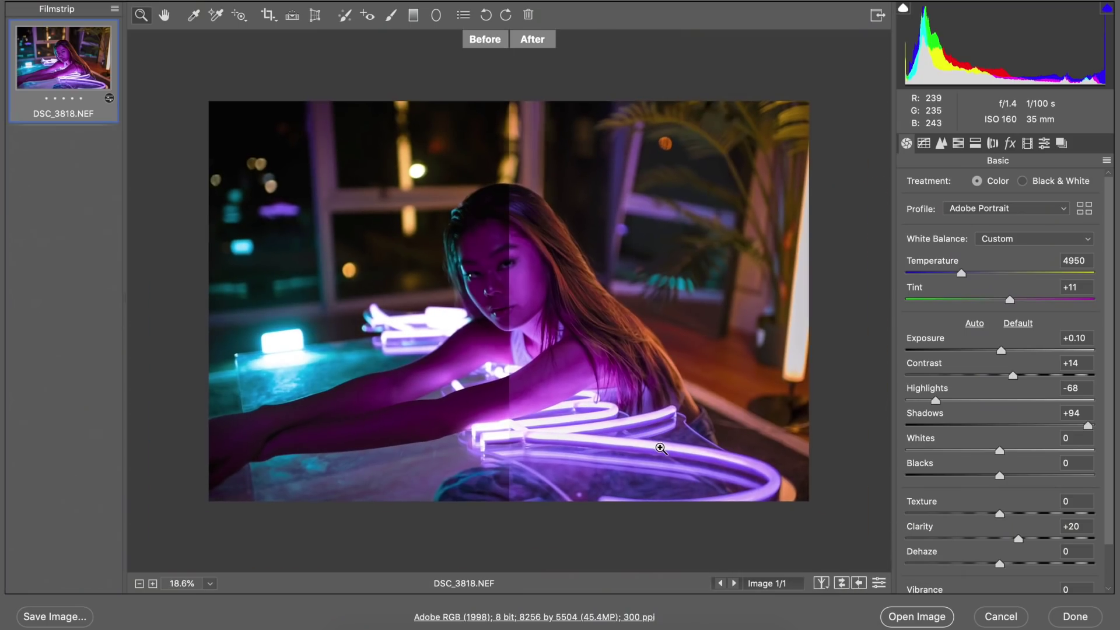
{"action": "key", "text": "q"}
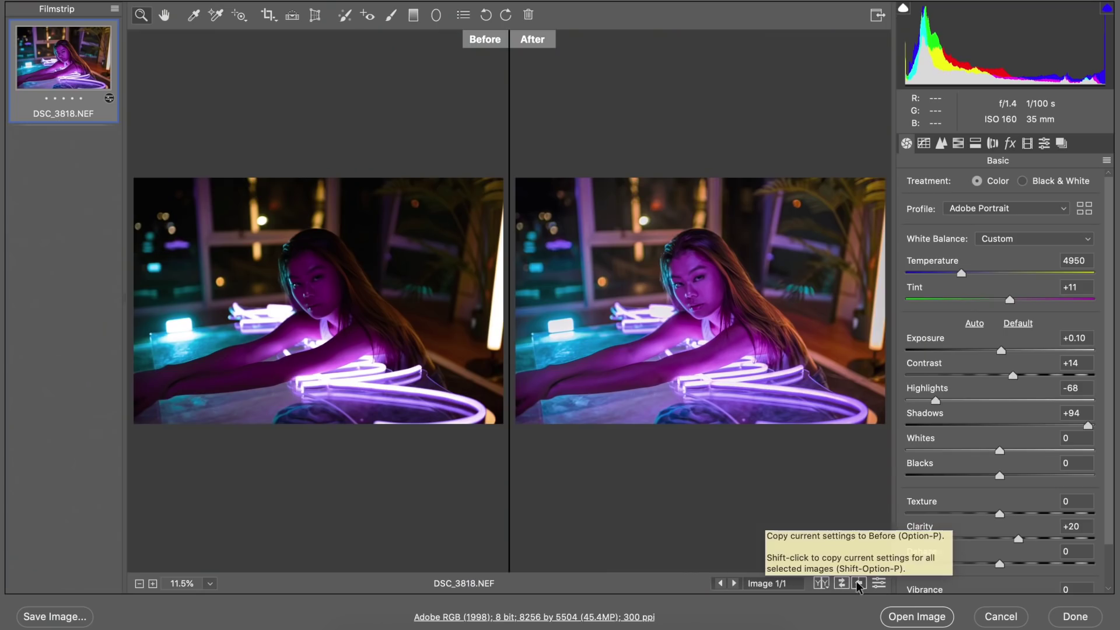
{"action": "left_click_drag", "start_coordinate": [688, 326], "coordinate": [720, 351]}
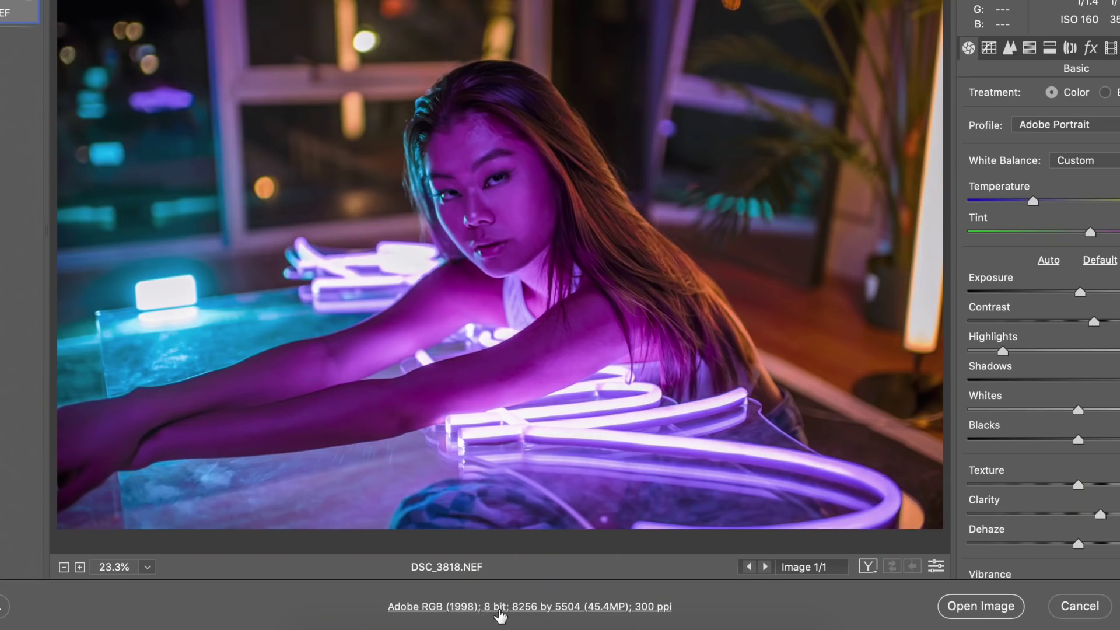
Review the output workflow options and accept Adobe RGB (1998), 8 Bits/Channel and 300 pixels/inch.
{"action": "left_click", "coordinate": [500, 608]}
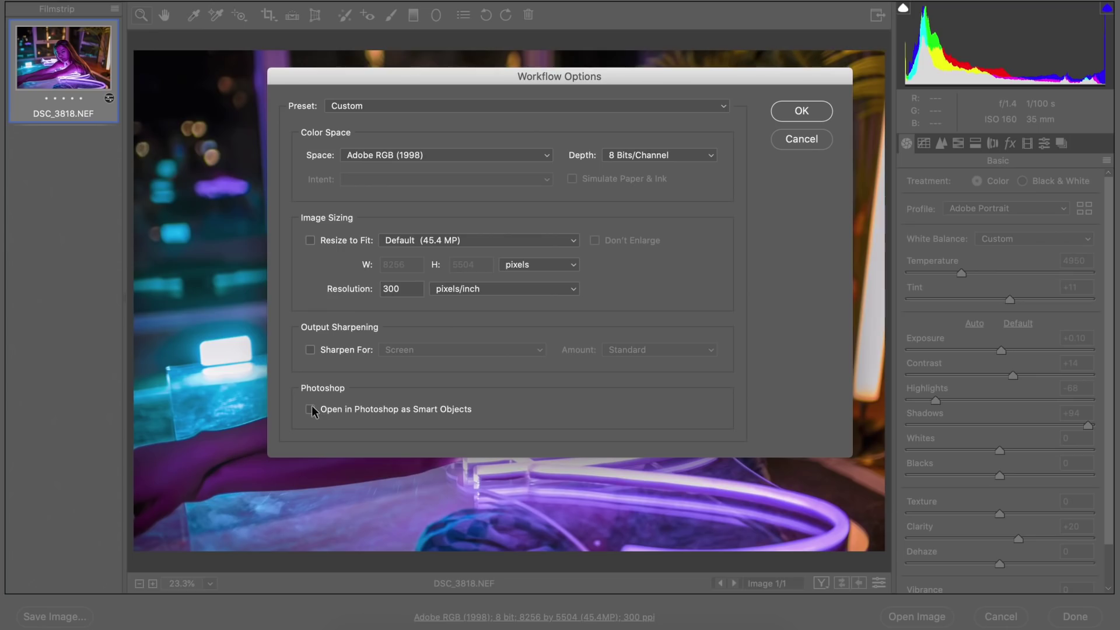
{"action": "left_click", "coordinate": [814, 110]}
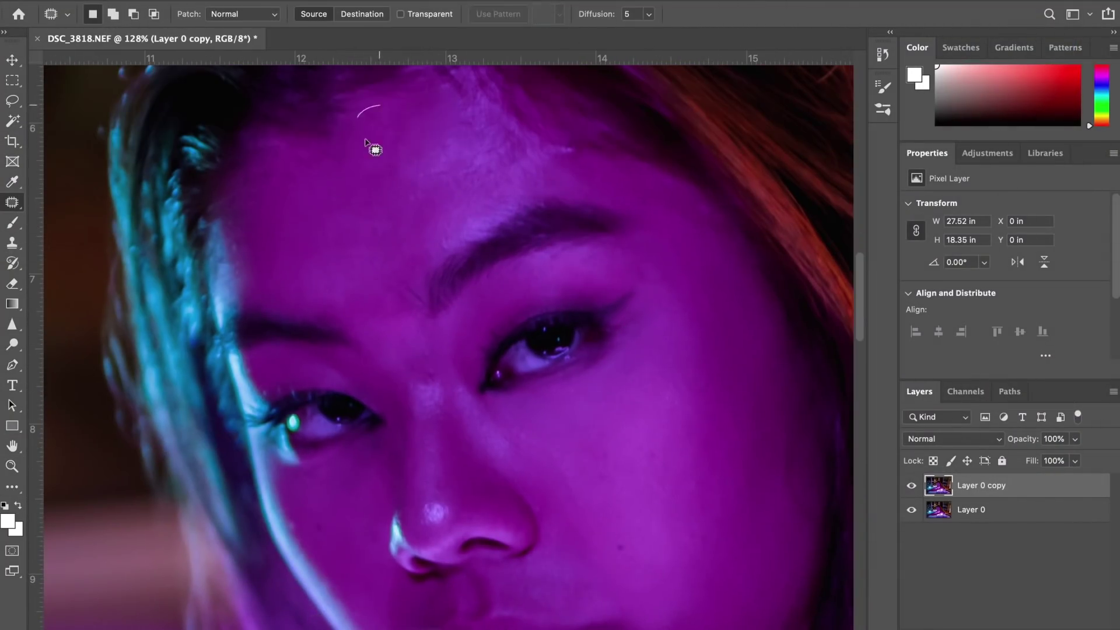
Patch the blemishes on the upper forehead with nearby clean skin on Layer 0 copy.
{"action": "left_click_drag", "start_coordinate": [366, 140], "coordinate": [358, 117]}
{"action": "mouse_move", "coordinate": [369, 124]}
{"action": "left_mouse_down"}
{"action": "mouse_move", "coordinate": [357, 158]}
{"action": "mouse_move", "coordinate": [305, 150]}
{"action": "left_mouse_up"}
{"action": "left_click_drag", "start_coordinate": [306, 153], "coordinate": [310, 173]}
{"action": "left_click_drag", "start_coordinate": [435, 111], "coordinate": [433, 113]}
{"action": "left_click_drag", "start_coordinate": [435, 116], "coordinate": [417, 146]}
Patch the small blemishes at the bridge of the nose and on the central forehead.
{"action": "left_click_drag", "start_coordinate": [435, 378], "coordinate": [433, 380]}
{"action": "left_click_drag", "start_coordinate": [439, 393], "coordinate": [457, 342]}
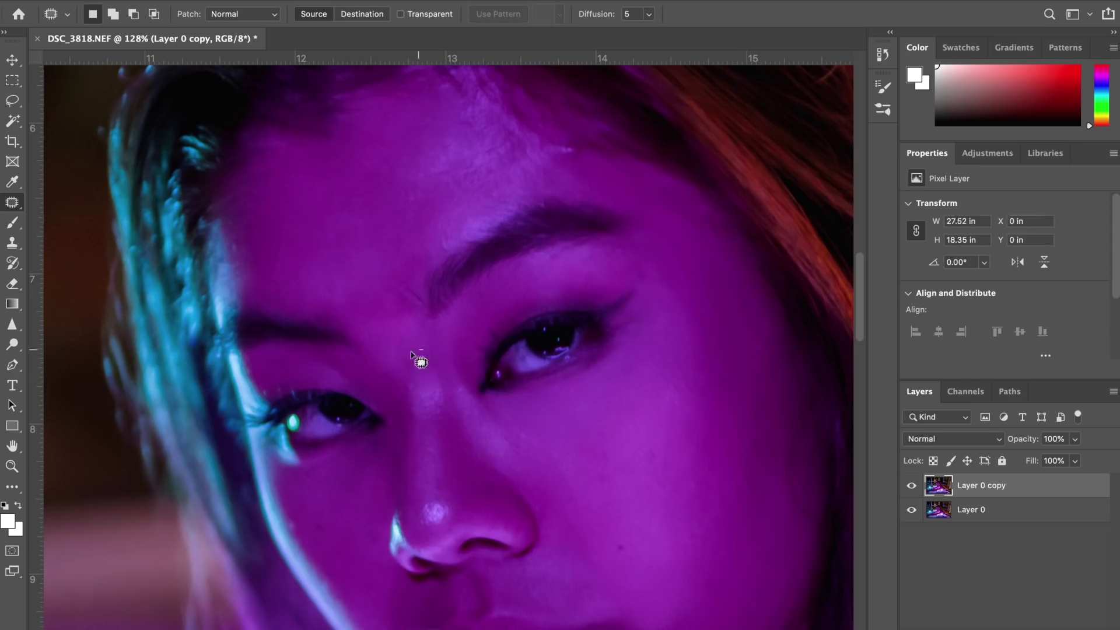
{"action": "mouse_move", "coordinate": [400, 236]}
{"action": "left_mouse_down"}
{"action": "mouse_move", "coordinate": [413, 274]}
{"action": "mouse_move", "coordinate": [439, 244]}
{"action": "left_mouse_up"}
{"action": "key", "text": "super+d"}
Patch the skin flaw near the hairline above the woman's left eyebrow and clear the selection.
{"action": "left_click_drag", "start_coordinate": [577, 148], "coordinate": [575, 150]}
{"action": "left_click_drag", "start_coordinate": [568, 150], "coordinate": [547, 144]}
{"action": "key", "text": "super+d"}
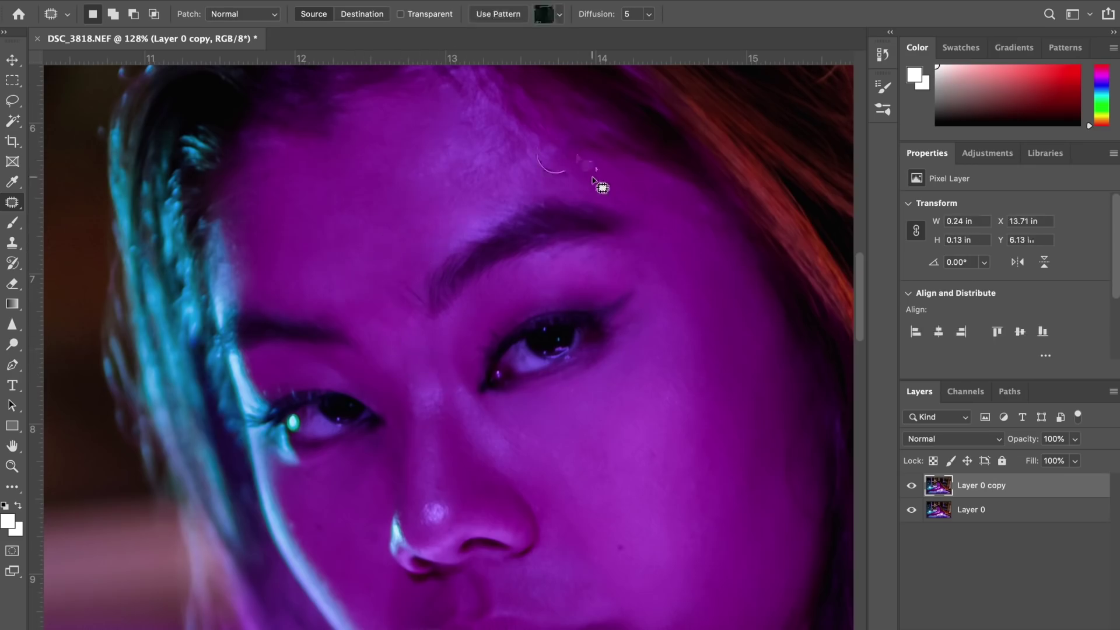
{"action": "scroll", "coordinate": [668, 396], "scroll_direction": "down", "scroll_amount": 5}
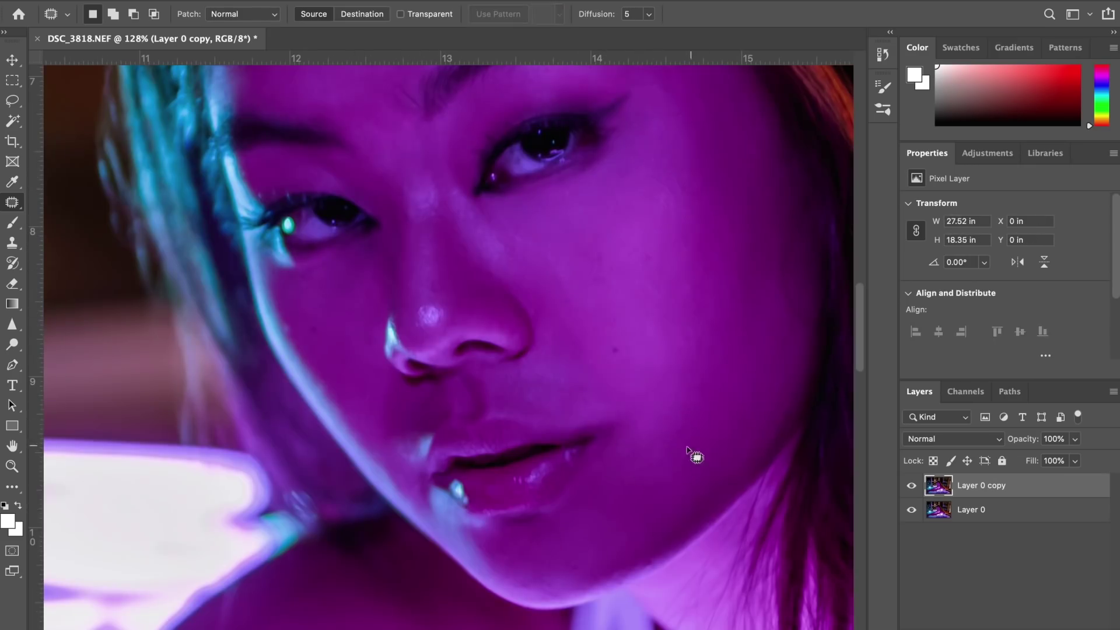
Patch small skin flaws on the woman's face and upper forehead on Layer 0 copy.
{"action": "left_click_drag", "start_coordinate": [702, 295], "coordinate": [721, 214]}
{"action": "left_click_drag", "start_coordinate": [315, 316], "coordinate": [347, 331]}
{"action": "key", "text": "super+d"}
{"action": "left_click_drag", "start_coordinate": [368, 311], "coordinate": [380, 330]}
{"action": "left_click_drag", "start_coordinate": [356, 67], "coordinate": [391, 136]}
{"action": "left_click_drag", "start_coordinate": [349, 234], "coordinate": [358, 243]}
{"action": "left_click_drag", "start_coordinate": [413, 273], "coordinate": [448, 322]}
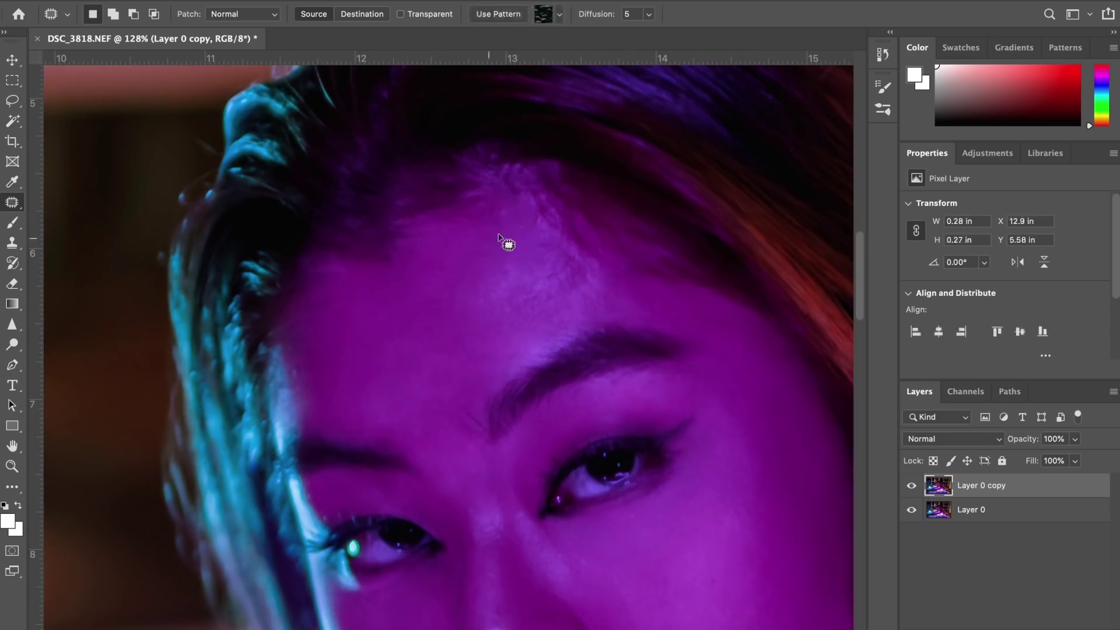
Patch the uneven skin across the forehead below the hairline and further small flaws lower on the face.
{"action": "mouse_move", "coordinate": [508, 243]}
{"action": "left_mouse_down"}
{"action": "mouse_move", "coordinate": [510, 274]}
{"action": "mouse_move", "coordinate": [431, 350]}
{"action": "left_mouse_up"}
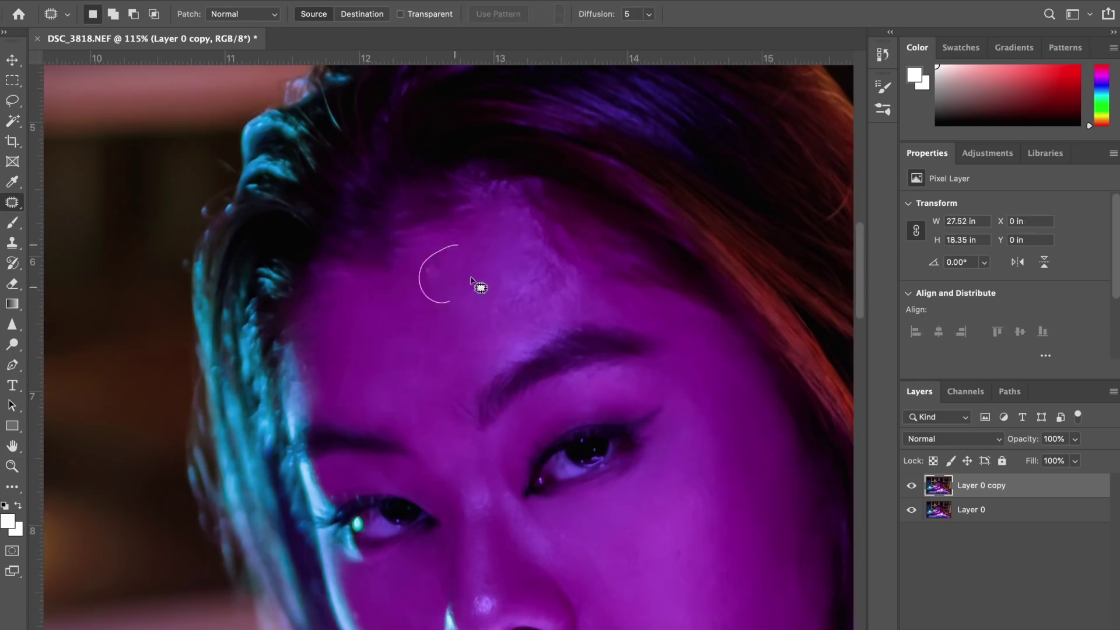
{"action": "left_click_drag", "start_coordinate": [478, 288], "coordinate": [452, 325]}
{"action": "mouse_move", "coordinate": [513, 263]}
{"action": "left_mouse_down"}
{"action": "mouse_move", "coordinate": [568, 292]}
{"action": "mouse_move", "coordinate": [450, 135]}
{"action": "left_mouse_up"}
{"action": "left_click_drag", "start_coordinate": [538, 385], "coordinate": [525, 305]}
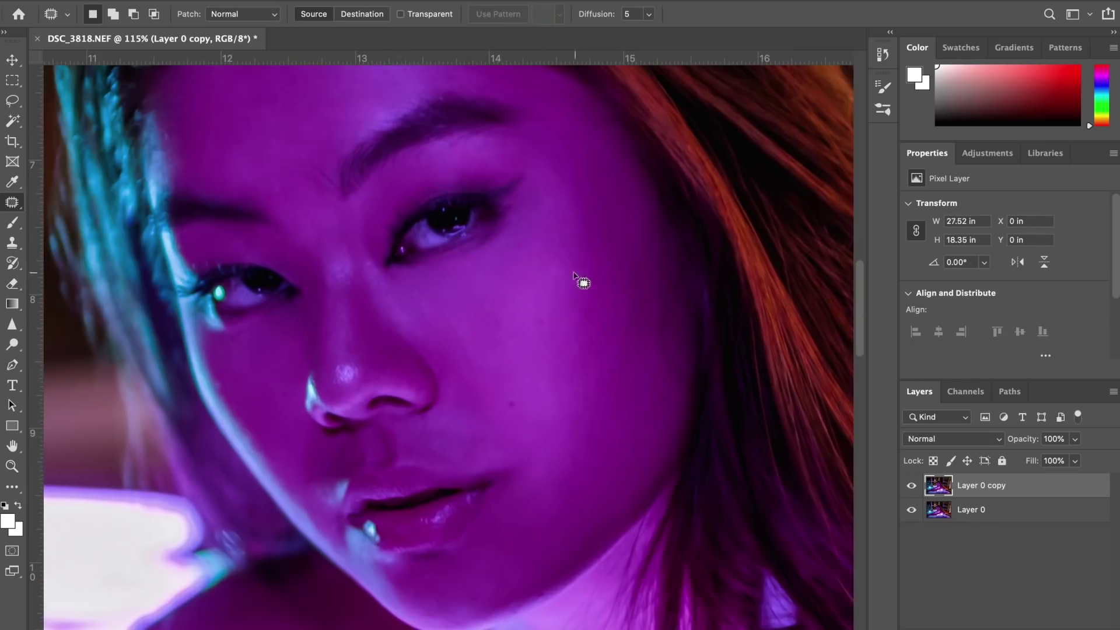
{"action": "left_click_drag", "start_coordinate": [465, 435], "coordinate": [352, 331]}
{"action": "left_click_drag", "start_coordinate": [308, 406], "coordinate": [397, 350]}
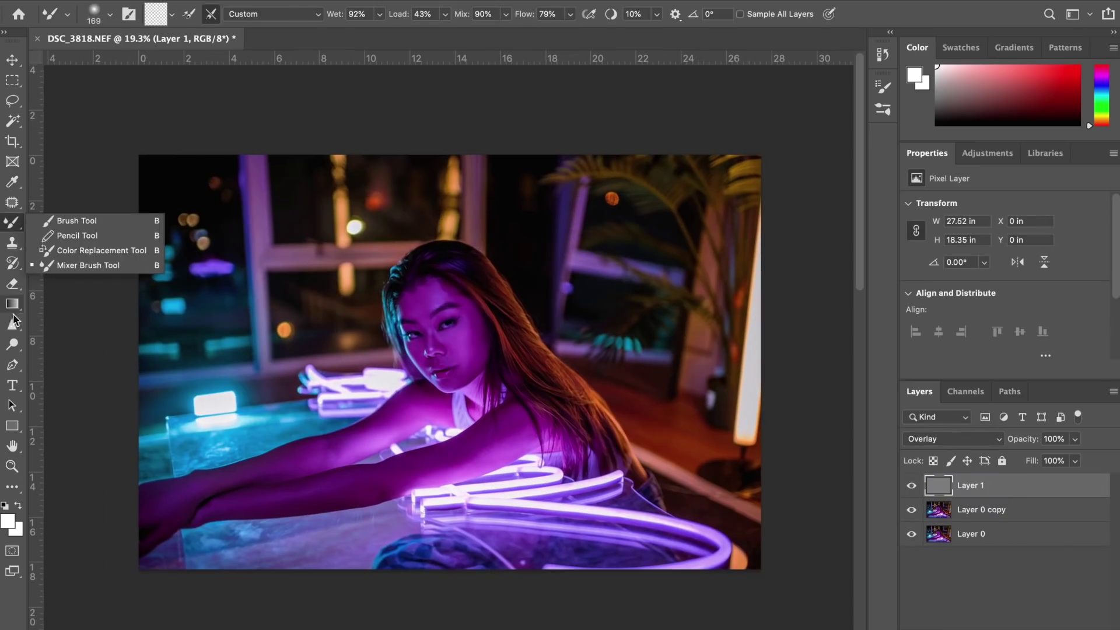
Activate the Dodge tool on the gray Layer 1 and set its range to Midtones.
{"action": "left_click", "coordinate": [12, 345]}
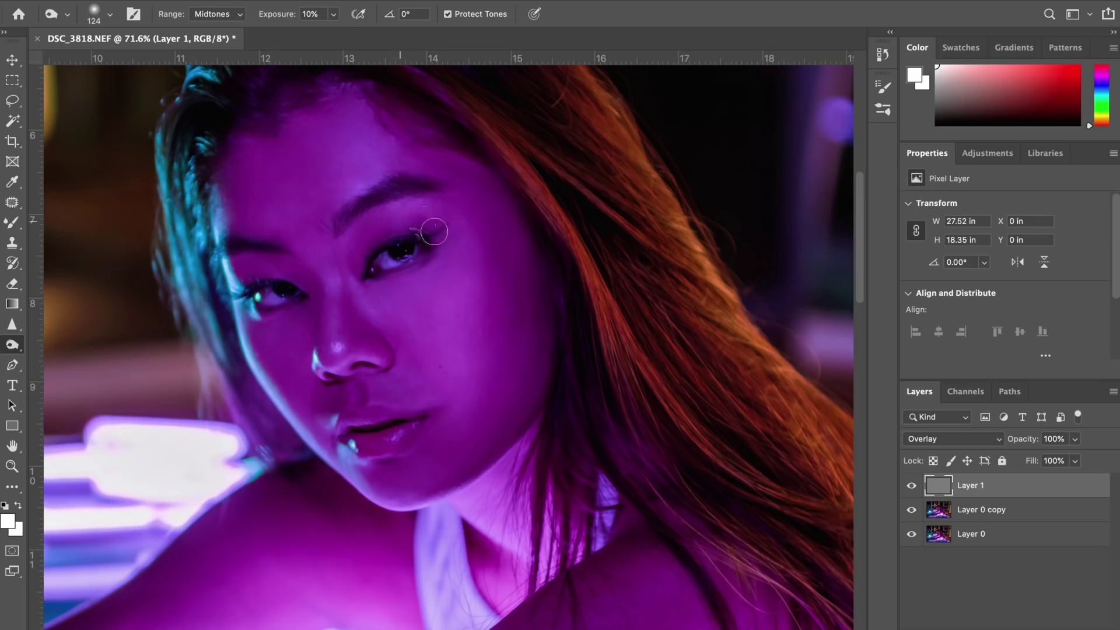
{"action": "key", "text": "shift+o"}
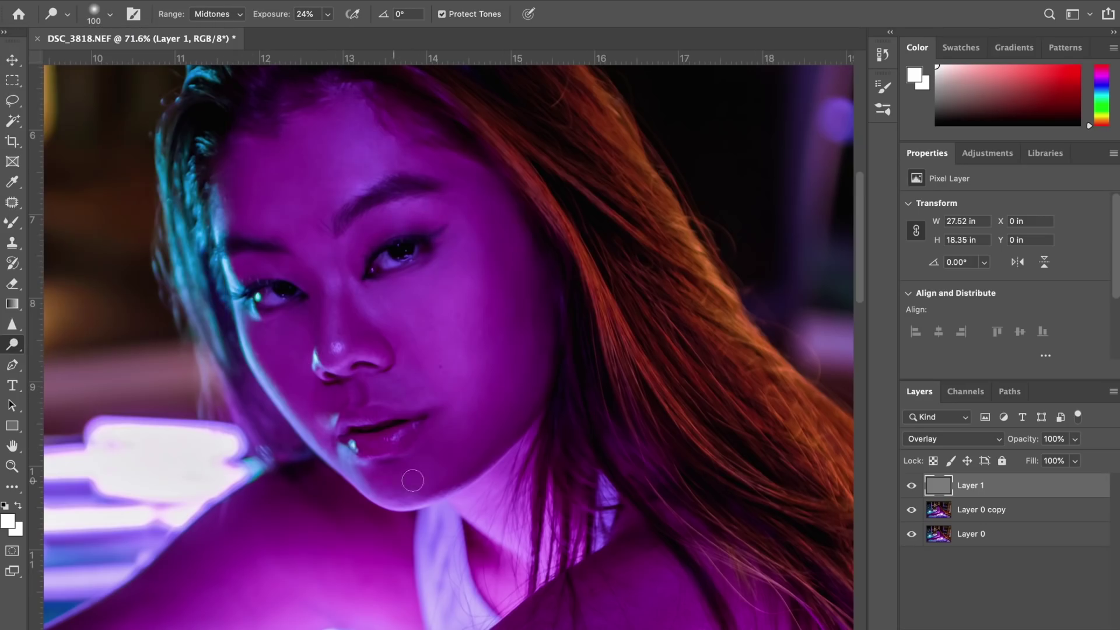
{"action": "left_click", "coordinate": [218, 14]}
{"action": "left_click", "coordinate": [213, 3]}
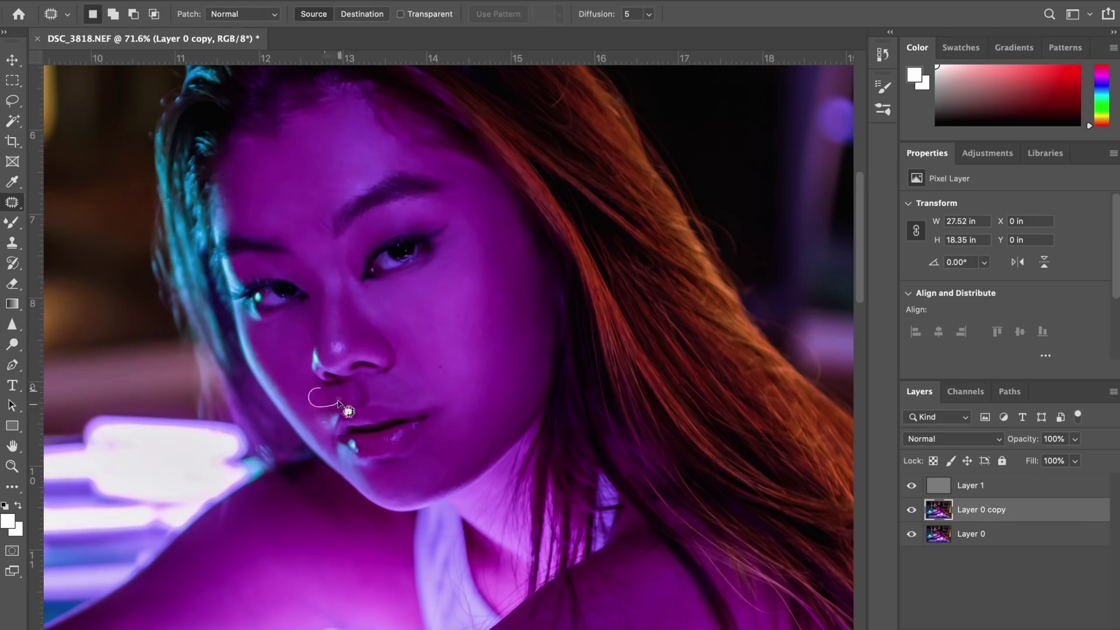
{"action": "left_click", "coordinate": [957, 485]}
{"action": "left_click", "coordinate": [12, 344]}
{"action": "left_click", "coordinate": [217, 14]}
{"action": "left_click", "coordinate": [216, 25]}
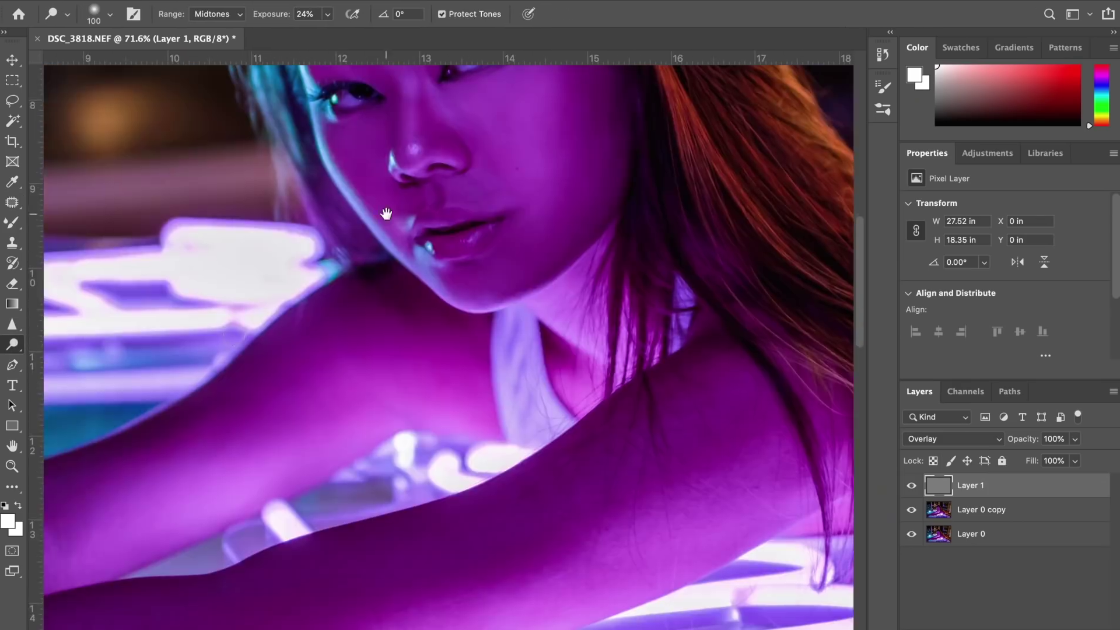
Switch to Layer 0 copy and patch a remaining skin flaw with clean skin.
{"action": "key", "text": "z"}
{"action": "left_click_drag", "start_coordinate": [447, 351], "coordinate": [362, 353]}
{"action": "scroll", "coordinate": [429, 315], "scroll_direction": "up", "scroll_amount": 5}
{"action": "key", "text": "alt+bracketleft"}
{"action": "key", "text": "j"}
{"action": "mouse_move", "coordinate": [471, 318]}
{"action": "left_mouse_down"}
{"action": "mouse_move", "coordinate": [460, 335]}
{"action": "mouse_move", "coordinate": [469, 344]}
{"action": "left_mouse_up"}
{"action": "key", "text": "z"}
{"action": "scroll", "coordinate": [156, 438], "scroll_direction": "down", "scroll_amount": 5}
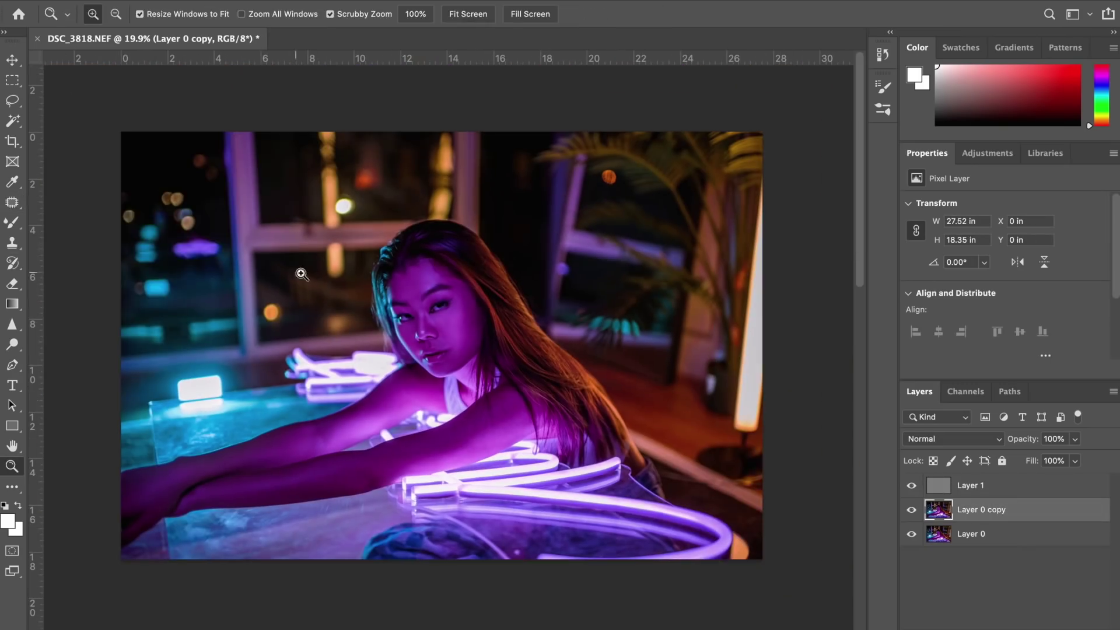
Dodge the midtones of the woman's long hair on Layer 1.
{"action": "key", "text": "alt+bracketright"}
{"action": "key", "text": "o"}
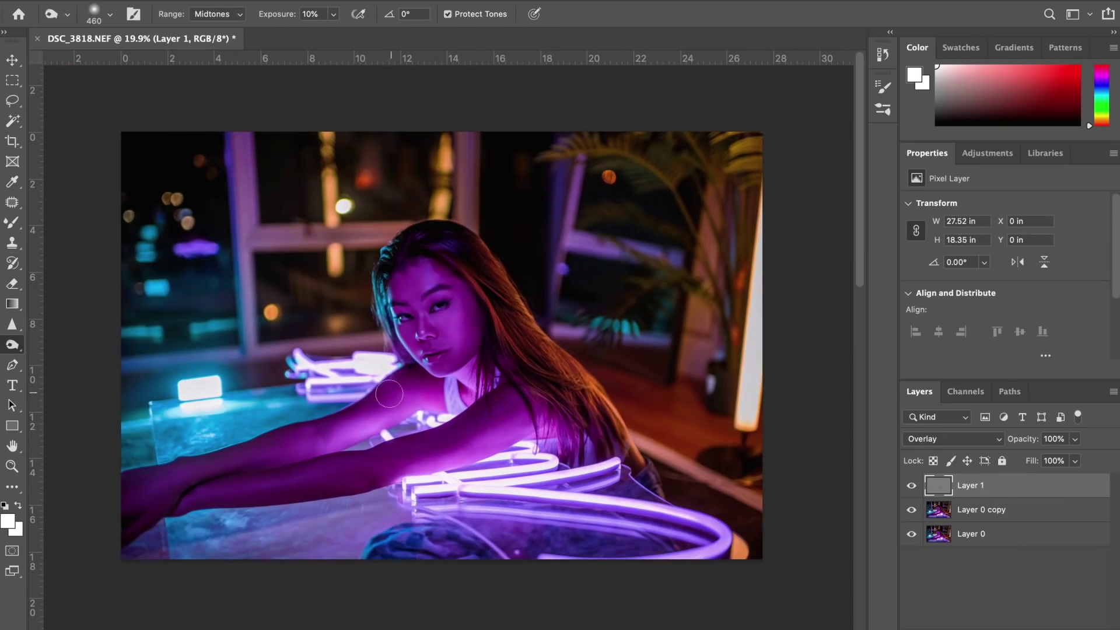
{"action": "right_click", "coordinate": [21, 346]}
{"action": "left_click", "coordinate": [57, 345]}
{"action": "key", "text": "z"}
{"action": "mouse_move", "coordinate": [476, 266]}
{"action": "left_mouse_down"}
{"action": "mouse_move", "coordinate": [561, 369]}
{"action": "mouse_move", "coordinate": [542, 277]}
{"action": "left_mouse_up"}
{"action": "key", "text": "o"}
{"action": "left_click_drag", "start_coordinate": [541, 454], "coordinate": [629, 512]}
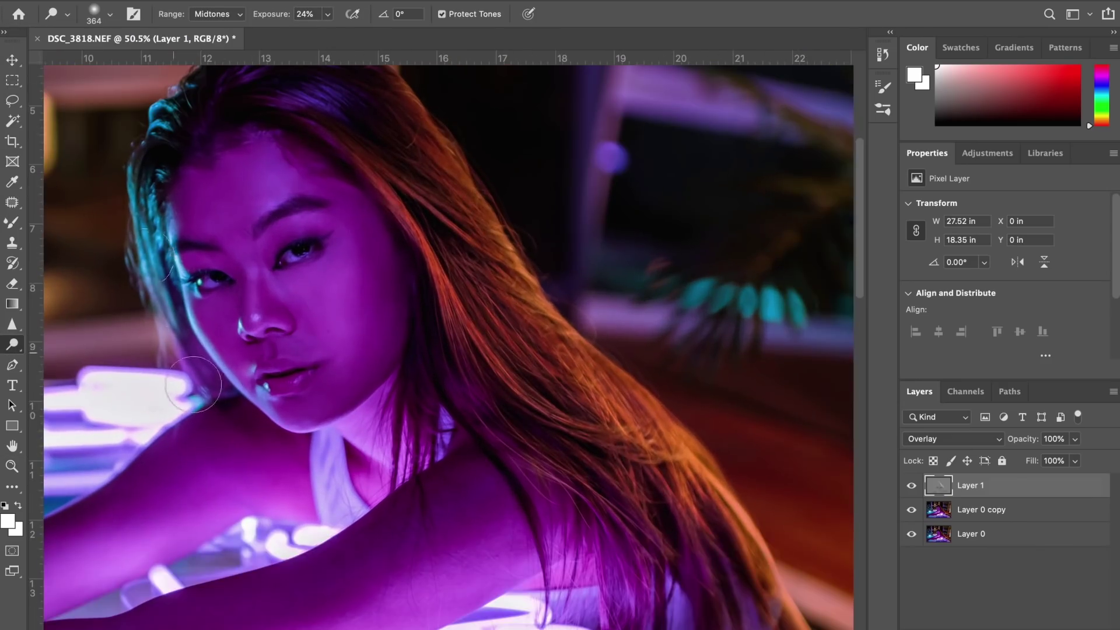
Set the Dodge range to Highlights with a 150 px brush and brighten the lit strands on top of the head.
{"action": "key", "text": "z"}
{"action": "left_click_drag", "start_coordinate": [304, 369], "coordinate": [358, 366]}
{"action": "key", "text": "o"}
{"action": "left_click", "coordinate": [218, 14]}
{"action": "left_click", "coordinate": [218, 27]}
{"action": "left_click", "coordinate": [110, 14]}
{"action": "left_click_drag", "start_coordinate": [159, 63], "coordinate": [145, 62]}
{"action": "key", "text": "Return"}
{"action": "scroll", "coordinate": [350, 200], "scroll_direction": "up", "scroll_amount": 10}
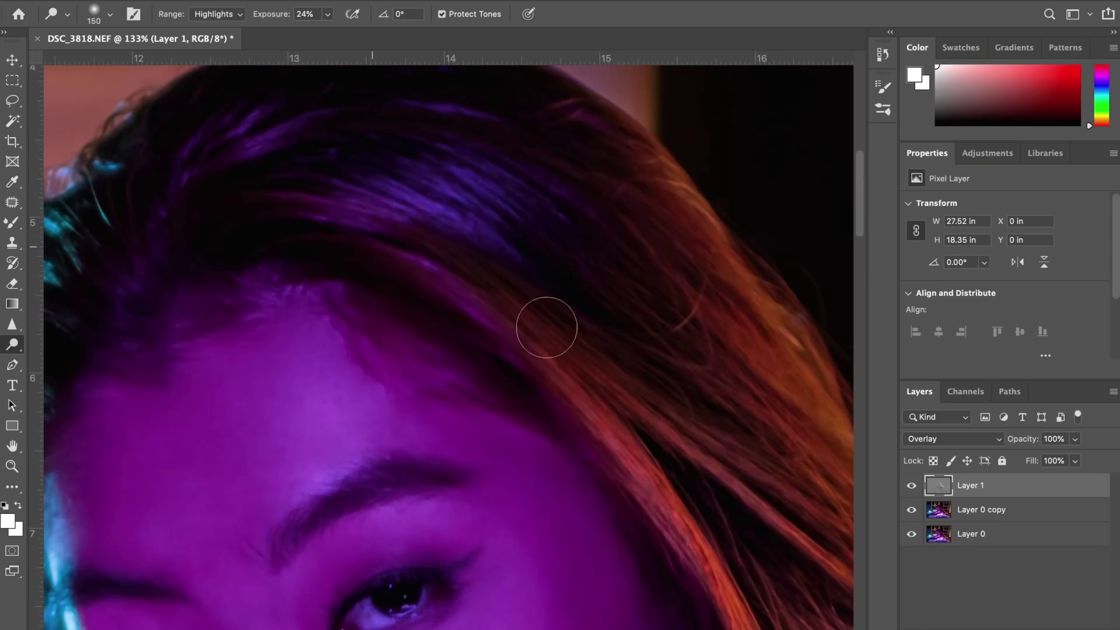
{"action": "left_click_drag", "start_coordinate": [382, 178], "coordinate": [502, 230]}
Enlarge the Dodge brush and brighten the highlights across the rest of the portrait on Layer 1.
{"action": "key", "text": "z"}
{"action": "left_click_drag", "start_coordinate": [415, 395], "coordinate": [350, 395]}
{"action": "key", "text": "o"}
{"action": "left_click", "coordinate": [110, 14]}
{"action": "left_click_drag", "start_coordinate": [145, 62], "coordinate": [157, 63]}
{"action": "left_click_drag", "start_coordinate": [566, 520], "coordinate": [189, 486]}
{"action": "left_click_drag", "start_coordinate": [516, 227], "coordinate": [502, 494]}
{"action": "left_click_drag", "start_coordinate": [326, 157], "coordinate": [525, 522]}
{"action": "left_click_drag", "start_coordinate": [410, 262], "coordinate": [524, 320]}
{"action": "mouse_move", "coordinate": [594, 259]}
{"action": "left_mouse_down"}
{"action": "mouse_move", "coordinate": [676, 288]}
{"action": "mouse_move", "coordinate": [688, 257]}
{"action": "left_mouse_up"}
{"action": "left_click_drag", "start_coordinate": [47, 171], "coordinate": [477, 45]}
{"action": "left_click_drag", "start_coordinate": [233, 409], "coordinate": [681, 351]}
{"action": "key", "text": "z"}
{"action": "scroll", "coordinate": [303, 420], "scroll_direction": "down", "scroll_amount": 4}
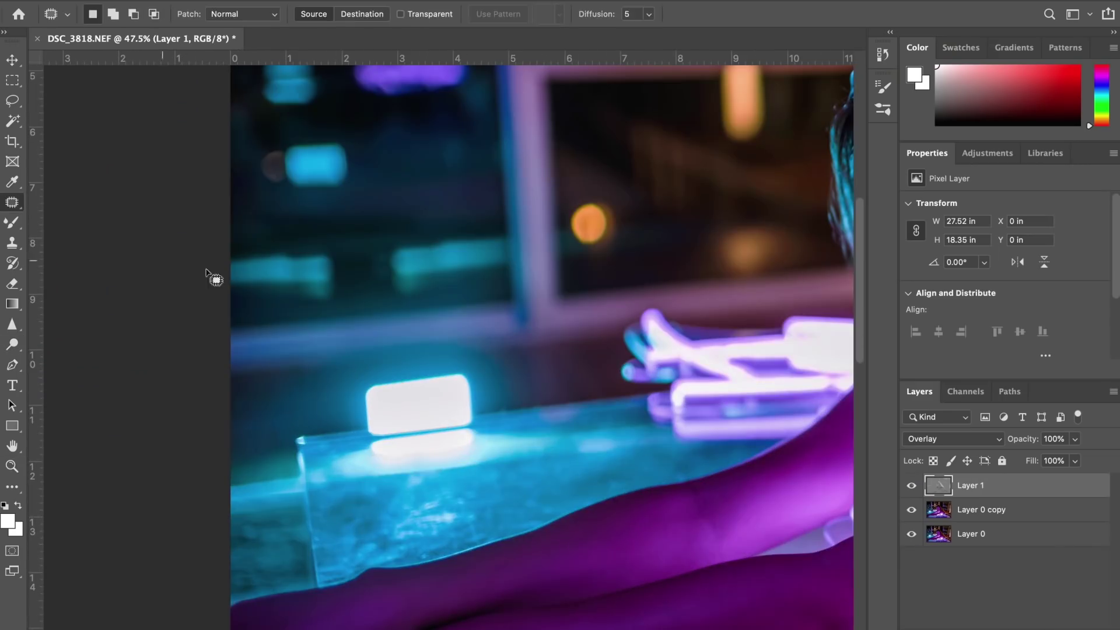
Patch the glowing white lamp on the table with surrounding background on Layer 0 copy.
{"action": "left_click", "coordinate": [969, 510]}
{"action": "key", "text": "z"}
{"action": "scroll", "coordinate": [538, 400], "scroll_direction": "down", "scroll_amount": 3}
{"action": "left_click", "coordinate": [912, 486]}
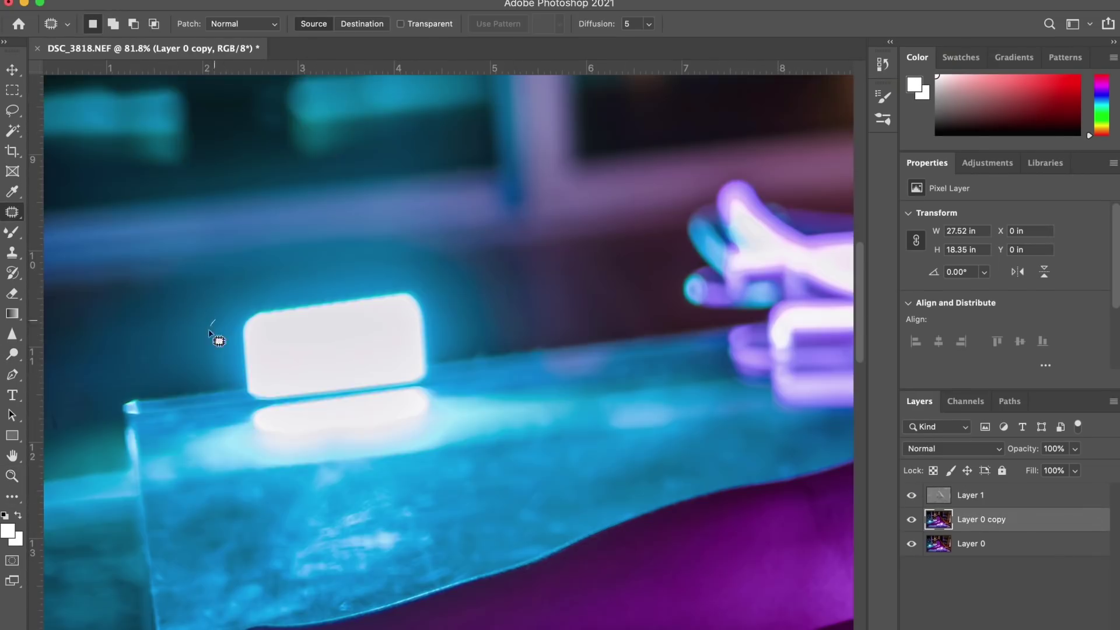
{"action": "left_click_drag", "start_coordinate": [220, 332], "coordinate": [217, 329]}
{"action": "left_click_drag", "start_coordinate": [327, 373], "coordinate": [645, 520]}
{"action": "mouse_move", "coordinate": [232, 296]}
{"action": "left_mouse_down"}
{"action": "mouse_move", "coordinate": [271, 292]}
{"action": "mouse_move", "coordinate": [232, 296]}
{"action": "left_mouse_up"}
{"action": "left_click_drag", "start_coordinate": [327, 327], "coordinate": [448, 292]}
{"action": "left_click", "coordinate": [448, 292]}
Patch the remaining traces of the lamp and its glow above the table, then clear the selection.
{"action": "mouse_move", "coordinate": [290, 330]}
{"action": "left_mouse_down"}
{"action": "mouse_move", "coordinate": [320, 371]}
{"action": "mouse_move", "coordinate": [291, 330]}
{"action": "left_mouse_up"}
{"action": "mouse_move", "coordinate": [230, 305]}
{"action": "left_mouse_down"}
{"action": "mouse_move", "coordinate": [190, 347]}
{"action": "mouse_move", "coordinate": [231, 305]}
{"action": "left_mouse_up"}
{"action": "mouse_move", "coordinate": [252, 293]}
{"action": "left_mouse_down"}
{"action": "mouse_move", "coordinate": [239, 353]}
{"action": "mouse_move", "coordinate": [252, 294]}
{"action": "left_mouse_up"}
{"action": "scroll", "coordinate": [326, 315], "scroll_direction": "left", "scroll_amount": 3}
{"action": "mouse_move", "coordinate": [360, 292]}
{"action": "left_mouse_down"}
{"action": "mouse_move", "coordinate": [442, 355]}
{"action": "mouse_move", "coordinate": [360, 292]}
{"action": "left_mouse_up"}
{"action": "left_click_drag", "start_coordinate": [466, 309], "coordinate": [682, 222]}
{"action": "key", "text": "super+d"}
{"action": "left_click_drag", "start_coordinate": [496, 288], "coordinate": [491, 287]}
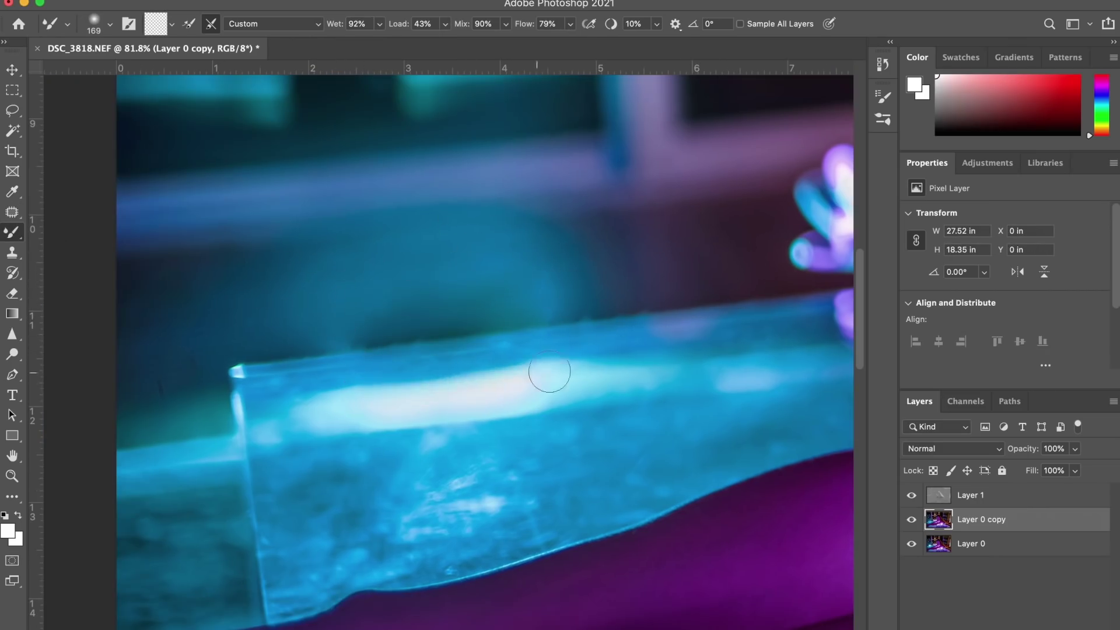
Smooth the bright table reflection with the Mixer Brush and clean up the dark smudge where the lamp stood.
{"action": "mouse_move", "coordinate": [551, 370]}
{"action": "left_mouse_down"}
{"action": "mouse_move", "coordinate": [363, 387]}
{"action": "mouse_move", "coordinate": [688, 375]}
{"action": "left_mouse_up"}
{"action": "left_click_drag", "start_coordinate": [435, 348], "coordinate": [578, 377]}
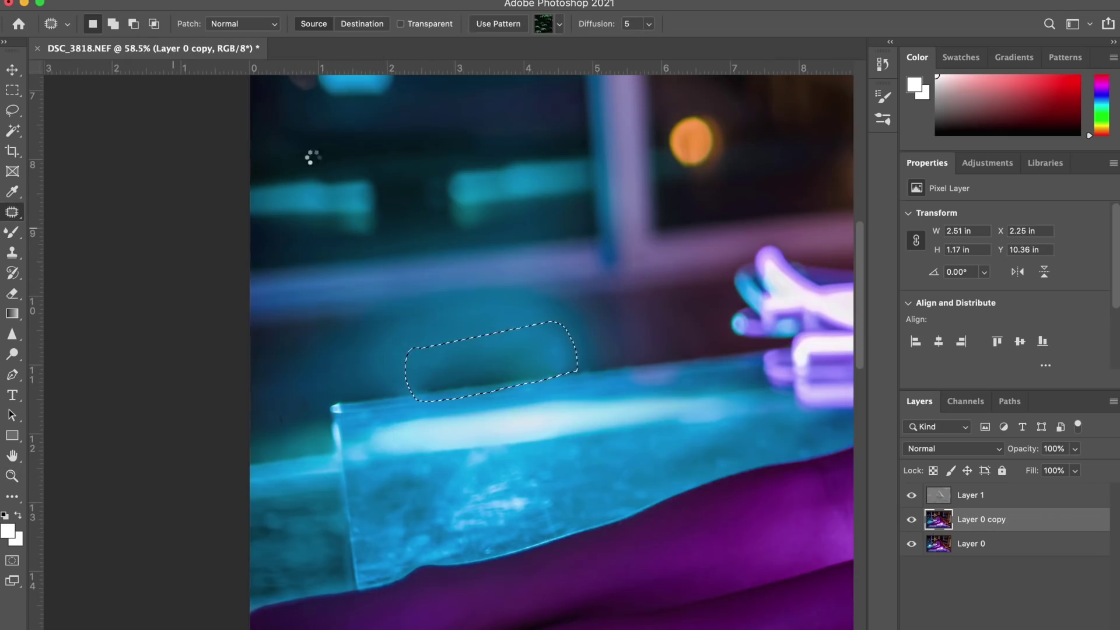
{"action": "key", "text": "ctrl+d"}
{"action": "mouse_move", "coordinate": [437, 349]}
{"action": "left_mouse_down"}
{"action": "mouse_move", "coordinate": [570, 343]}
{"action": "mouse_move", "coordinate": [432, 354]}
{"action": "left_mouse_up"}
{"action": "left_click", "coordinate": [143, 1]}
{"action": "key", "text": "super+d"}
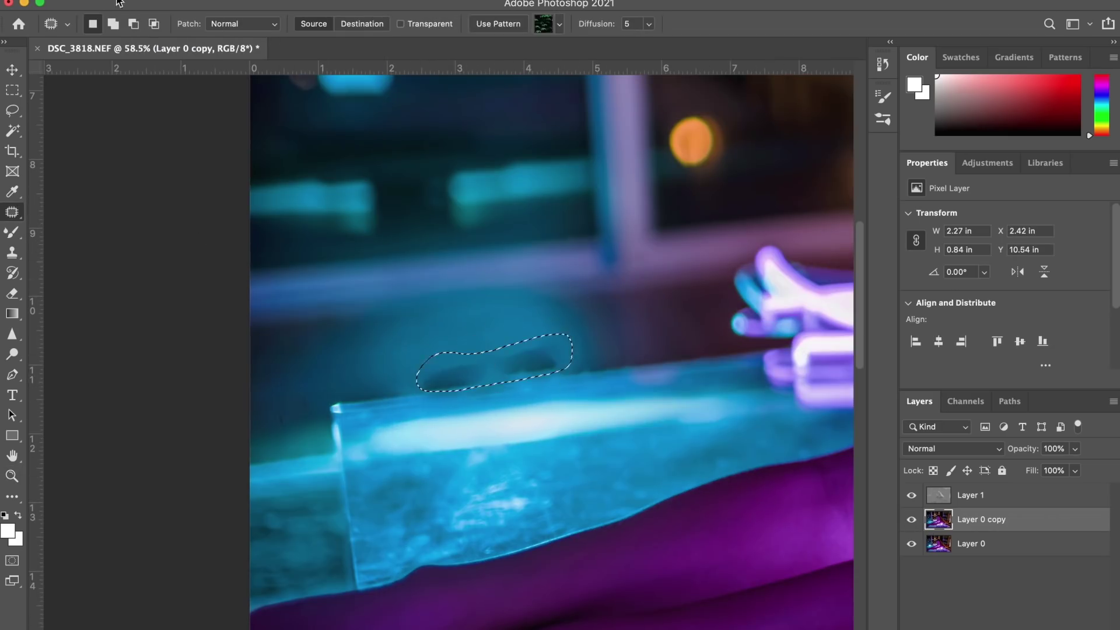
{"action": "left_click", "coordinate": [143, 2]}
{"action": "key", "text": "super+d"}
{"action": "left_click", "coordinate": [11, 293]}
{"action": "left_click", "coordinate": [110, 24]}
{"action": "left_click_drag", "start_coordinate": [437, 398], "coordinate": [518, 394]}
{"action": "key", "text": "super+z"}
Blend the blurred blue background above the table with the Mixer Brush, enlarging the brush to 284 px.
{"action": "left_click", "coordinate": [12, 233]}
{"action": "left_click_drag", "start_coordinate": [572, 358], "coordinate": [600, 335]}
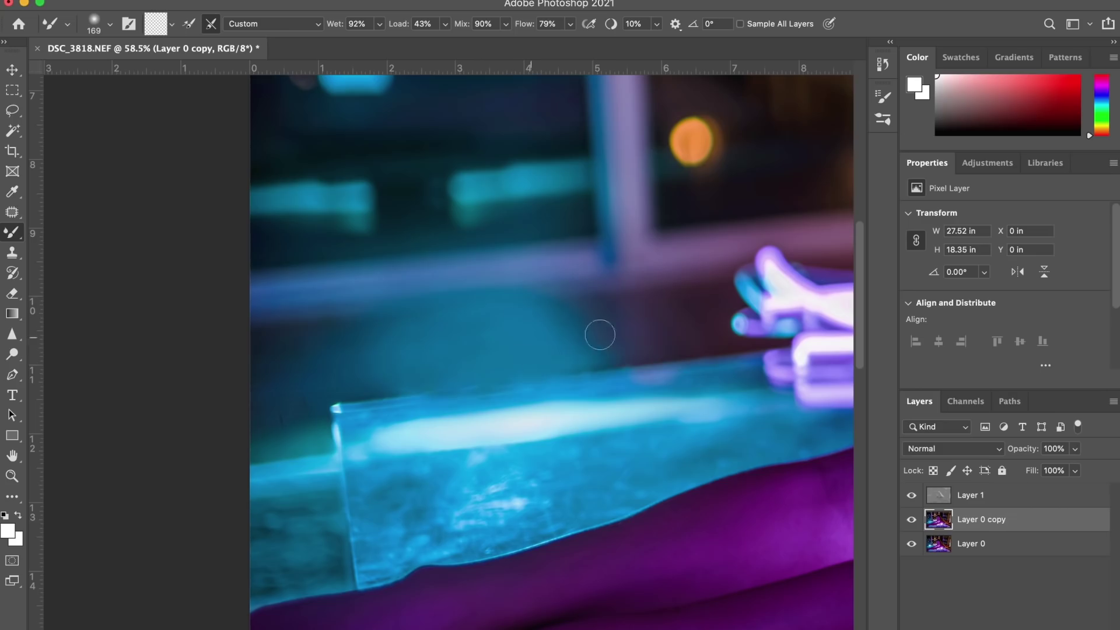
{"action": "left_click_drag", "start_coordinate": [507, 372], "coordinate": [350, 382]}
{"action": "left_click", "coordinate": [110, 24]}
{"action": "left_click_drag", "start_coordinate": [147, 72], "coordinate": [157, 74]}
{"action": "left_click_drag", "start_coordinate": [467, 327], "coordinate": [263, 356]}
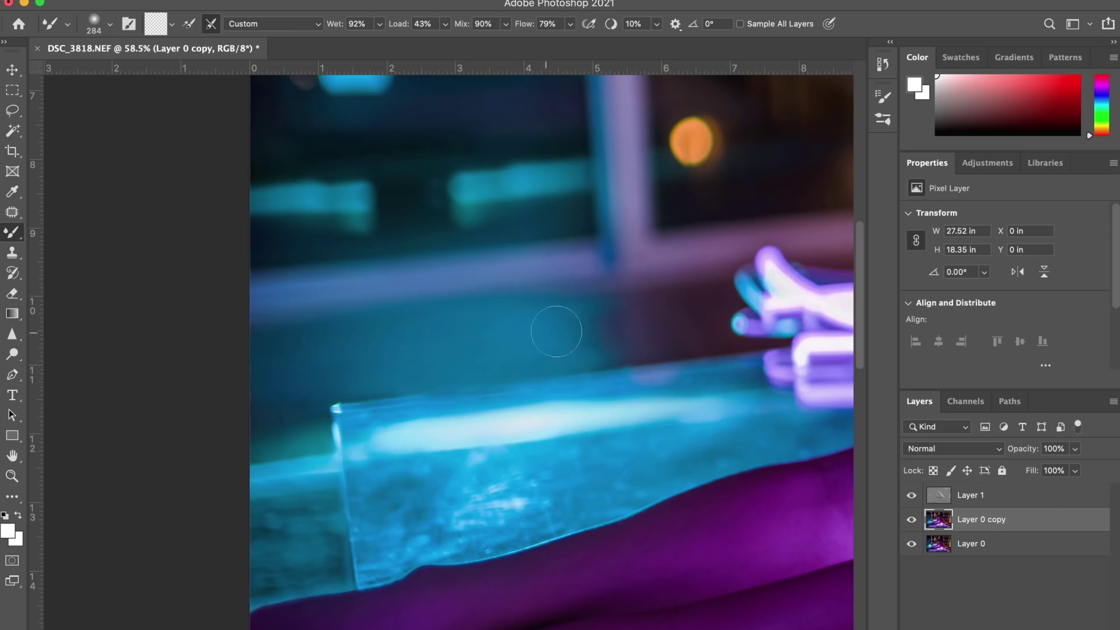
{"action": "left_click", "coordinate": [12, 477]}
{"action": "mouse_move", "coordinate": [477, 373]}
{"action": "left_mouse_down"}
{"action": "mouse_move", "coordinate": [353, 370]}
{"action": "mouse_move", "coordinate": [525, 374]}
{"action": "left_mouse_up"}
{"action": "left_click", "coordinate": [12, 233]}
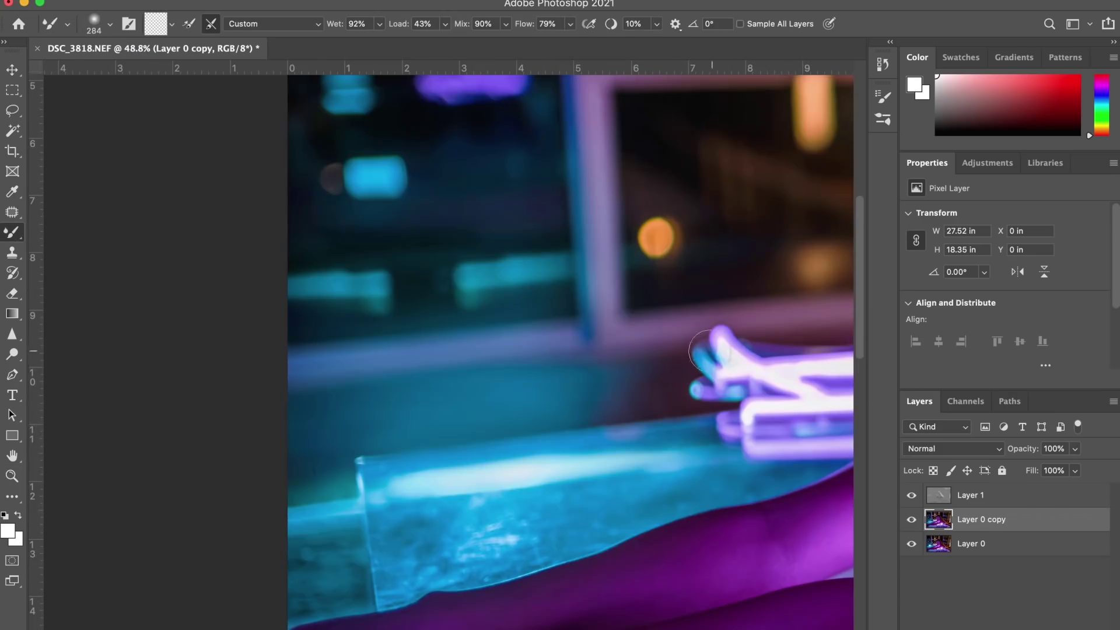
Duplicate Layer 0 copy and patch the pale marks on the tabletop below the arms.
{"action": "right_click", "coordinate": [980, 519]}
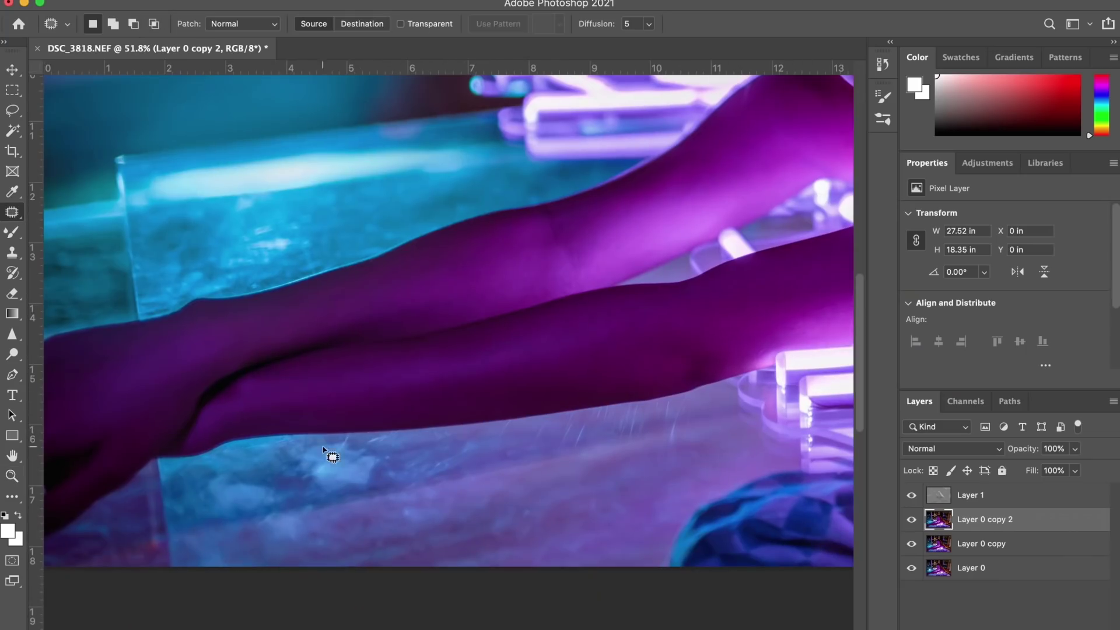
{"action": "mouse_move", "coordinate": [325, 453]}
{"action": "left_mouse_down"}
{"action": "mouse_move", "coordinate": [429, 481]}
{"action": "mouse_move", "coordinate": [200, 492]}
{"action": "left_mouse_up"}
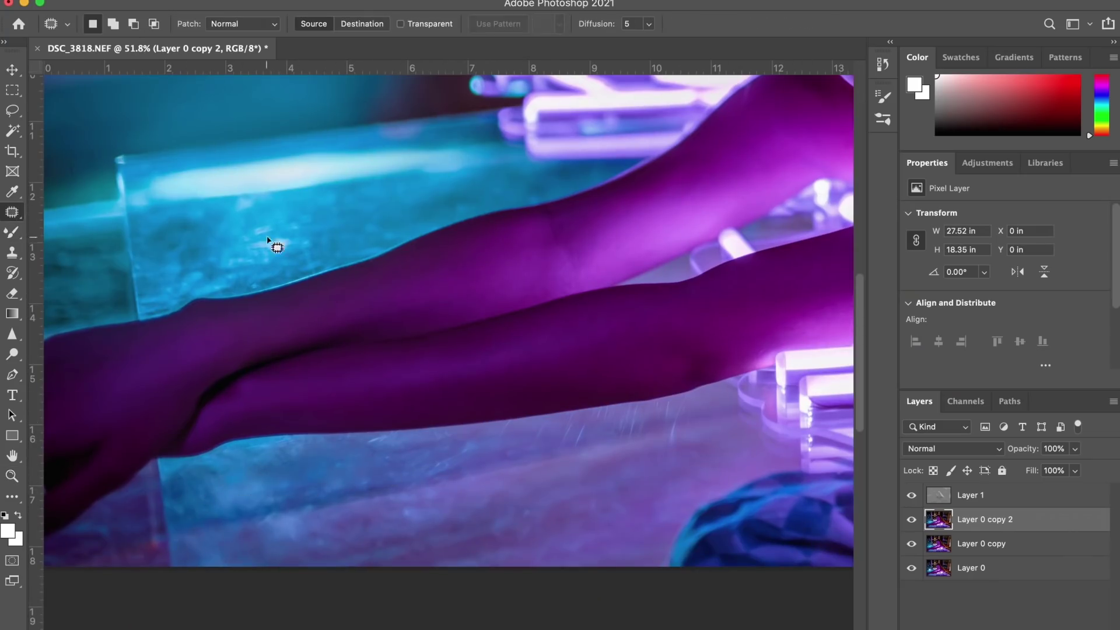
{"action": "left_click_drag", "start_coordinate": [541, 470], "coordinate": [523, 467]}
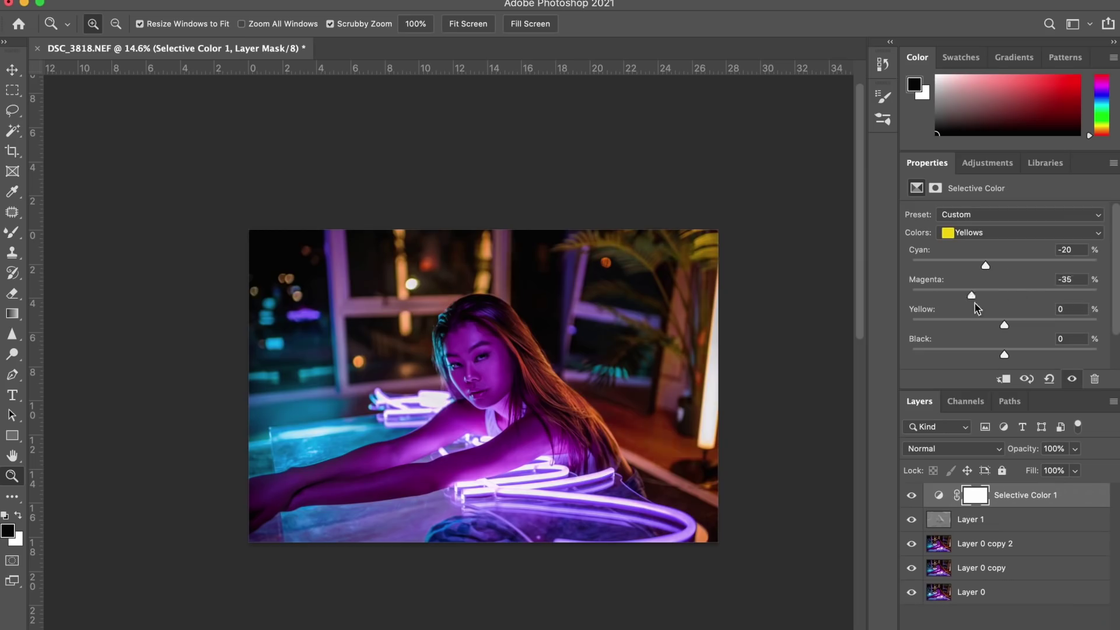
Adjust the Yellows' magenta, yellow and black amounts and the Reds' cyan amount in the Selective Color layer.
{"action": "left_click_drag", "start_coordinate": [976, 303], "coordinate": [1020, 302]}
{"action": "mouse_move", "coordinate": [1005, 326]}
{"action": "left_mouse_down"}
{"action": "mouse_move", "coordinate": [959, 333]}
{"action": "mouse_move", "coordinate": [1018, 331]}
{"action": "left_mouse_up"}
{"action": "left_click_drag", "start_coordinate": [1005, 355], "coordinate": [1010, 359]}
{"action": "left_click", "coordinate": [1019, 233]}
{"action": "left_click", "coordinate": [980, 220]}
{"action": "left_click_drag", "start_coordinate": [1005, 268], "coordinate": [1003, 272]}
Fine-tune further color ranges of the Selective Color layer by shifting their yellow and cyan amounts.
{"action": "left_click", "coordinate": [992, 232]}
{"action": "left_click", "coordinate": [992, 243]}
{"action": "left_click", "coordinate": [1004, 233]}
{"action": "left_click", "coordinate": [1003, 243]}
{"action": "left_click_drag", "start_coordinate": [1004, 327], "coordinate": [1010, 331]}
{"action": "scroll", "coordinate": [470, 433], "scroll_direction": "up", "scroll_amount": 4}
{"action": "left_click", "coordinate": [1004, 233]}
{"action": "left_click", "coordinate": [992, 270]}
{"action": "scroll", "coordinate": [548, 403], "scroll_direction": "down", "scroll_amount": 4}
{"action": "left_click_drag", "start_coordinate": [1005, 268], "coordinate": [1009, 303]}
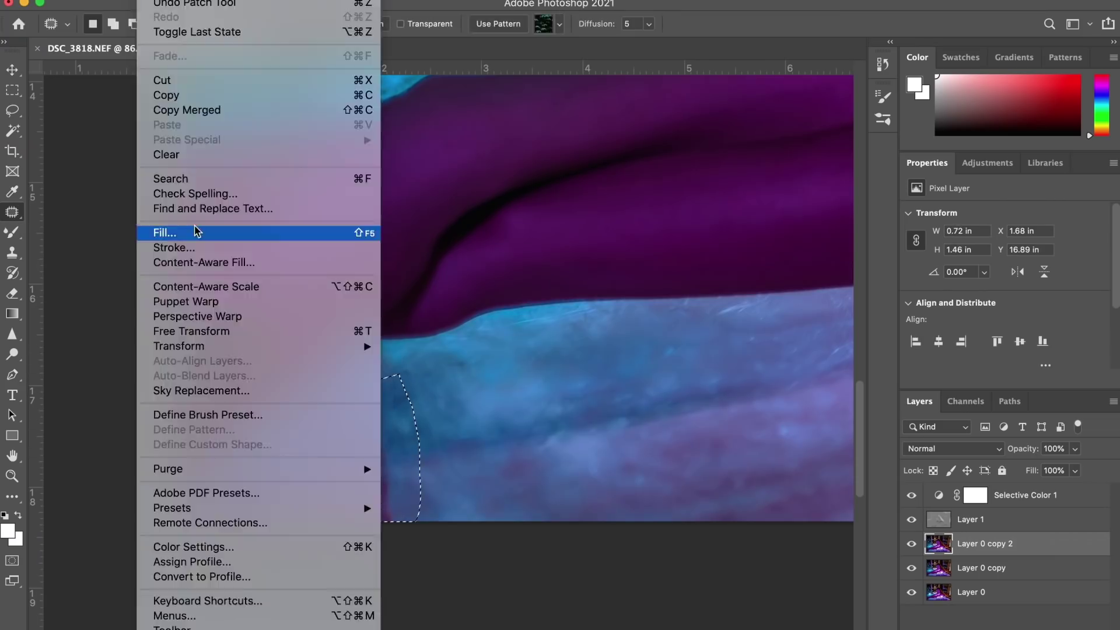
Fill the selected glass panel edge below the hands on Layer 0 copy 2 and clear the selection.
{"action": "left_click", "coordinate": [198, 232]}
{"action": "key", "text": "Return"}
{"action": "key", "text": "super+d"}
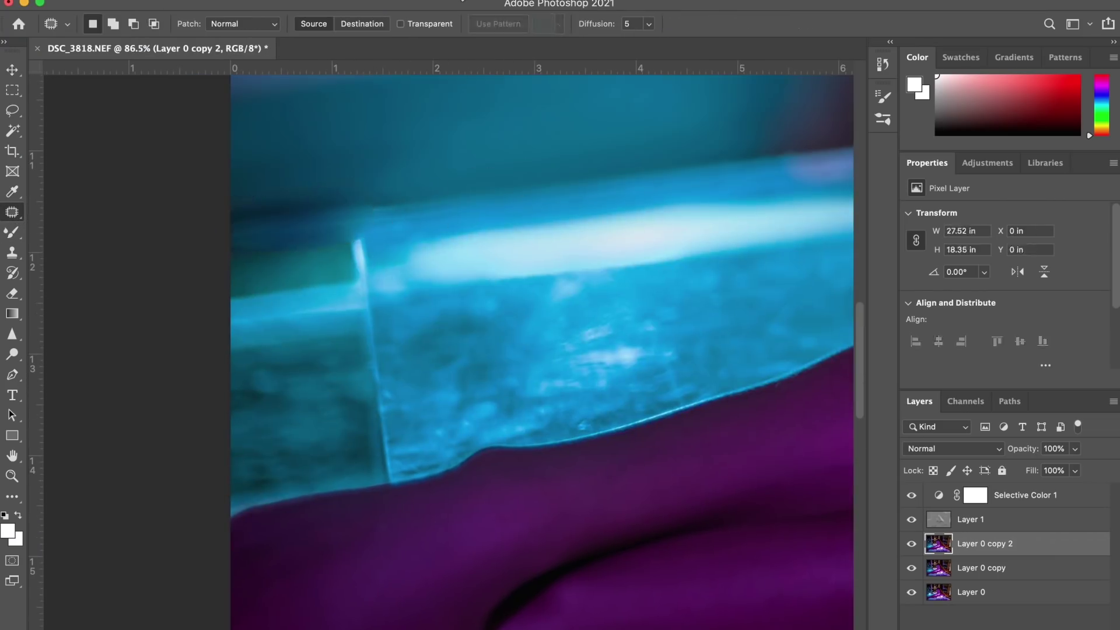
Undo the last change and clone nearby background over the glass panel's upper corner with the Clone Stamp.
{"action": "key", "text": "super+z"}
{"action": "key", "text": "s"}
{"action": "left_click_drag", "start_coordinate": [356, 217], "coordinate": [210, 250]}
{"action": "mouse_move", "coordinate": [344, 269]}
{"action": "left_mouse_down"}
{"action": "mouse_move", "coordinate": [312, 279]}
{"action": "mouse_move", "coordinate": [302, 250]}
{"action": "left_mouse_up"}
Patch the glass panel's corner and the upper part of its vertical edge with neighboring tabletop texture.
{"action": "left_click", "coordinate": [12, 212]}
{"action": "left_click_drag", "start_coordinate": [306, 274], "coordinate": [442, 251]}
{"action": "left_click_drag", "start_coordinate": [357, 255], "coordinate": [363, 256]}
{"action": "left_click_drag", "start_coordinate": [374, 368], "coordinate": [274, 368]}
{"action": "key", "text": "super+d"}
Patch the panel's vertical edge near the arm and the leftover seam at the table's back edge.
{"action": "mouse_move", "coordinate": [366, 364]}
{"action": "left_mouse_down"}
{"action": "mouse_move", "coordinate": [395, 479]}
{"action": "mouse_move", "coordinate": [369, 364]}
{"action": "left_mouse_up"}
{"action": "left_click_drag", "start_coordinate": [391, 428], "coordinate": [485, 360]}
{"action": "key", "text": "super+d"}
{"action": "left_click_drag", "start_coordinate": [227, 282], "coordinate": [227, 280]}
{"action": "left_click_drag", "start_coordinate": [346, 271], "coordinate": [545, 240]}
{"action": "key", "text": "super+d"}
Blend the table's back edge with the Mixer Brush and even out its tone with a dodge or burn stroke.
{"action": "left_click", "coordinate": [12, 233]}
{"action": "left_click_drag", "start_coordinate": [420, 266], "coordinate": [257, 292]}
{"action": "mouse_move", "coordinate": [349, 299]}
{"action": "left_mouse_down"}
{"action": "mouse_move", "coordinate": [165, 317]}
{"action": "mouse_move", "coordinate": [455, 287]}
{"action": "left_mouse_up"}
{"action": "left_click", "coordinate": [12, 354]}
{"action": "left_click", "coordinate": [111, 26]}
{"action": "mouse_move", "coordinate": [560, 327]}
{"action": "left_mouse_down"}
{"action": "mouse_move", "coordinate": [483, 290]}
{"action": "mouse_move", "coordinate": [330, 308]}
{"action": "left_mouse_up"}
Patch the leftover marks on the blue tabletop beside the arm.
{"action": "left_click", "coordinate": [12, 212]}
{"action": "left_click_drag", "start_coordinate": [309, 402], "coordinate": [306, 397]}
{"action": "key", "text": "super+d"}
{"action": "mouse_move", "coordinate": [381, 327]}
{"action": "left_mouse_down"}
{"action": "mouse_move", "coordinate": [281, 298]}
{"action": "mouse_move", "coordinate": [251, 303]}
{"action": "left_mouse_up"}
Even out the tabletop's tone with dodge or burn strokes and patch one more uneven spot.
{"action": "left_click", "coordinate": [12, 354]}
{"action": "left_click", "coordinate": [111, 25]}
{"action": "left_click_drag", "start_coordinate": [280, 412], "coordinate": [290, 498]}
{"action": "left_click_drag", "start_coordinate": [508, 490], "coordinate": [630, 490]}
{"action": "left_click", "coordinate": [12, 213]}
{"action": "left_click_drag", "start_coordinate": [362, 350], "coordinate": [217, 293]}
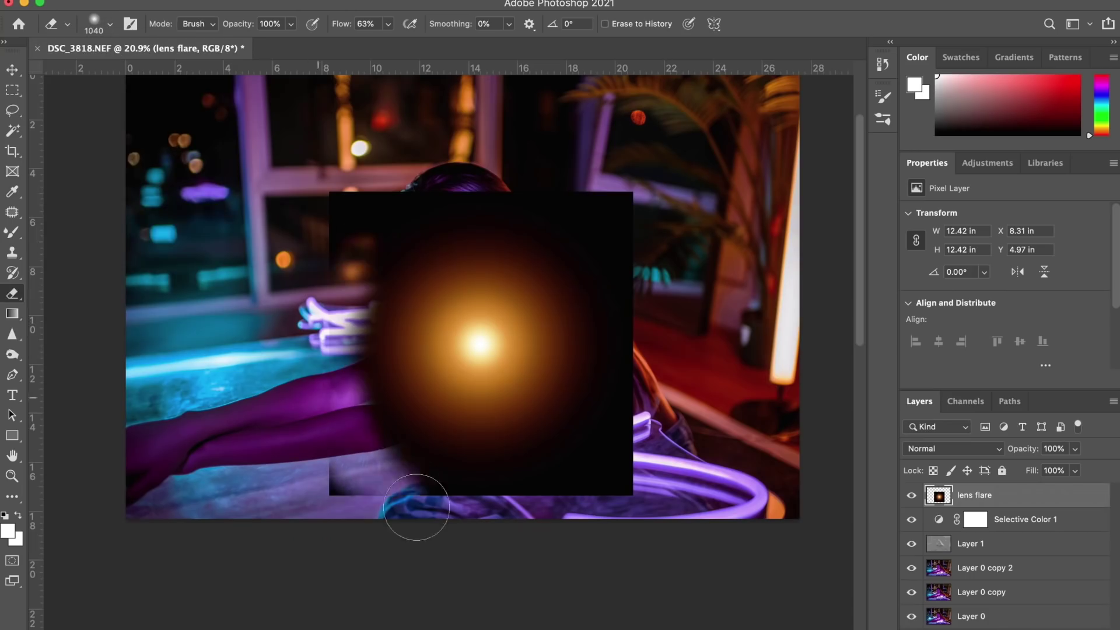
Erase the hard edges of the lens flare layer and set its blend mode to Screen.
{"action": "mouse_move", "coordinate": [412, 513]}
{"action": "left_mouse_down"}
{"action": "mouse_move", "coordinate": [373, 443]}
{"action": "mouse_move", "coordinate": [312, 445]}
{"action": "left_mouse_up"}
{"action": "left_click", "coordinate": [954, 448]}
{"action": "left_click", "coordinate": [944, 561]}
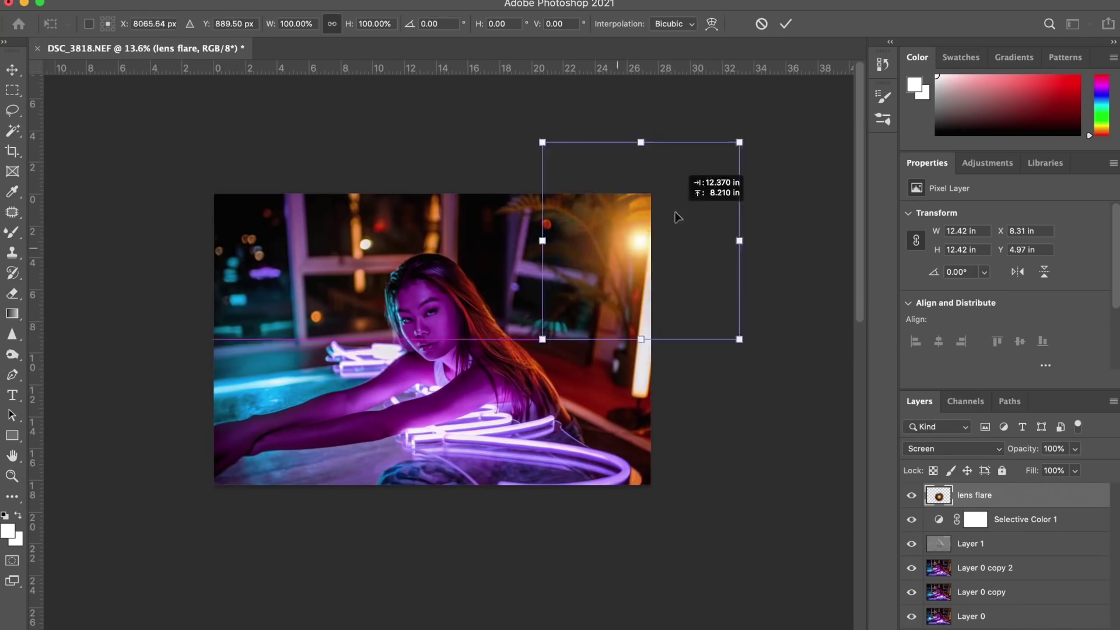
Position the lens flare at the photo's upper-right corner and duplicate its layer.
{"action": "left_click_drag", "start_coordinate": [675, 213], "coordinate": [662, 284]}
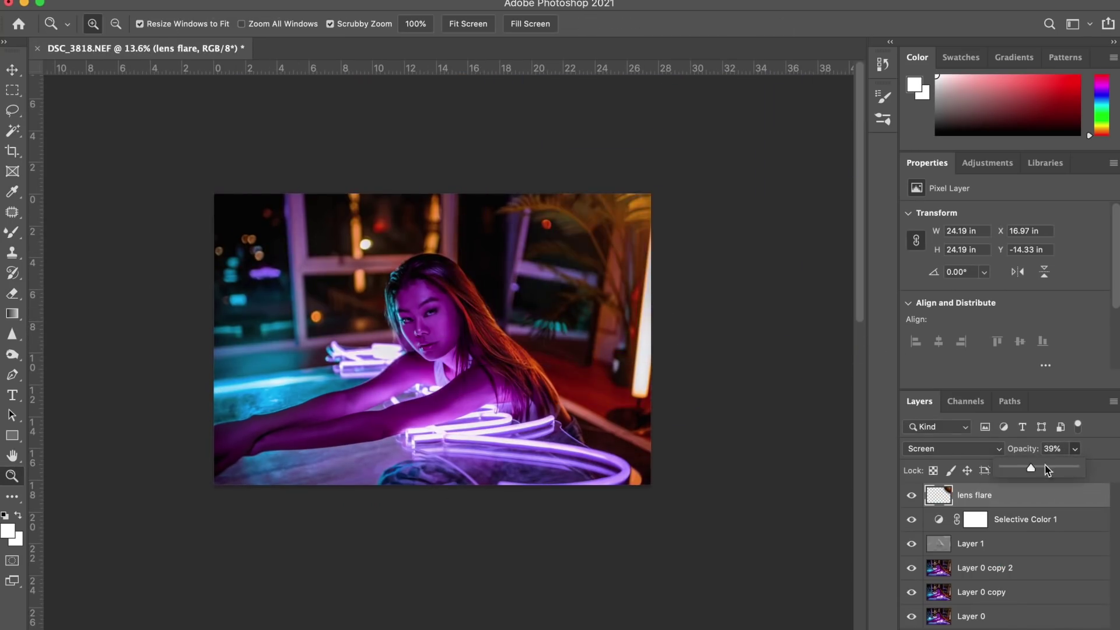
{"action": "right_click", "coordinate": [1030, 495]}
{"action": "left_click", "coordinate": [863, 52]}
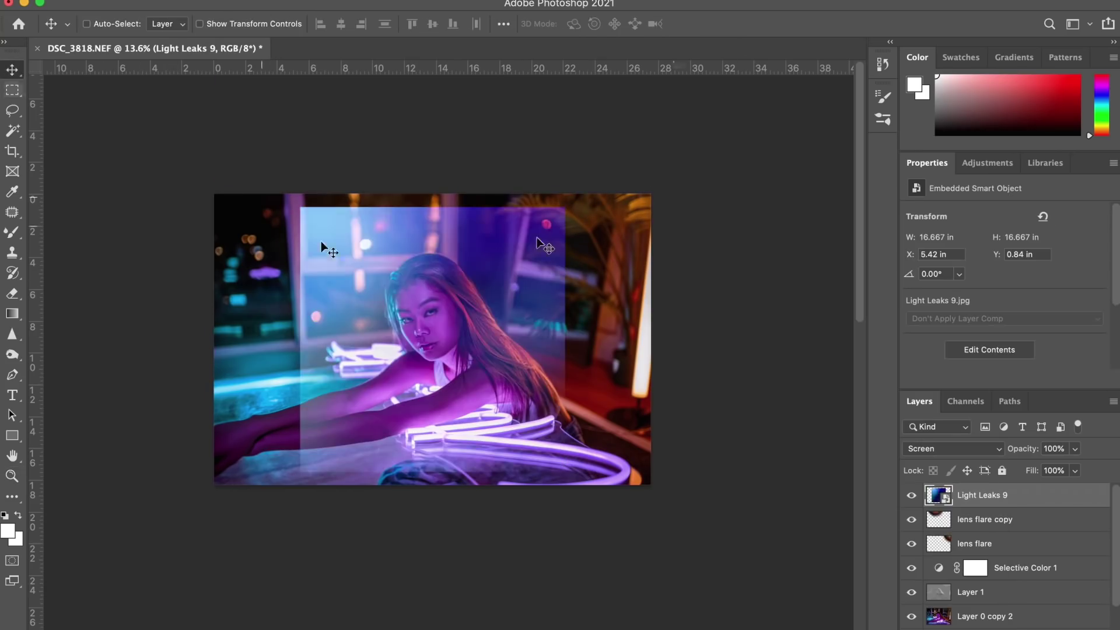
Enlarge the light leak to about 24.93 in square and shift it toward the photo's upper-left corner.
{"action": "key", "text": "ctrl+t"}
{"action": "left_click_drag", "start_coordinate": [283, 208], "coordinate": [344, 306]}
{"action": "key", "text": "Return"}
Erase the light leak's hard edges with a large soft eraser and move its layer below Selective Color 1.
{"action": "key", "text": "e"}
{"action": "key", "text": "Return"}
{"action": "left_click", "coordinate": [109, 24]}
{"action": "left_click_drag", "start_coordinate": [149, 71], "coordinate": [172, 72]}
{"action": "mouse_move", "coordinate": [289, 430]}
{"action": "left_mouse_down"}
{"action": "mouse_move", "coordinate": [420, 215]}
{"action": "mouse_move", "coordinate": [324, 209]}
{"action": "left_mouse_up"}
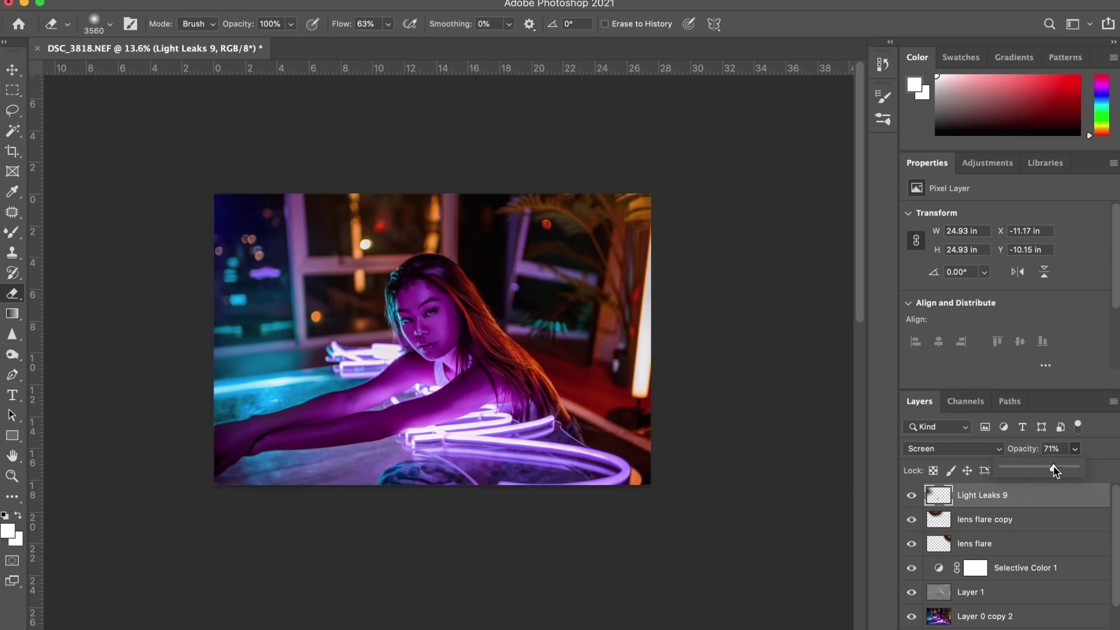
{"action": "left_click_drag", "start_coordinate": [1045, 495], "coordinate": [1014, 579]}
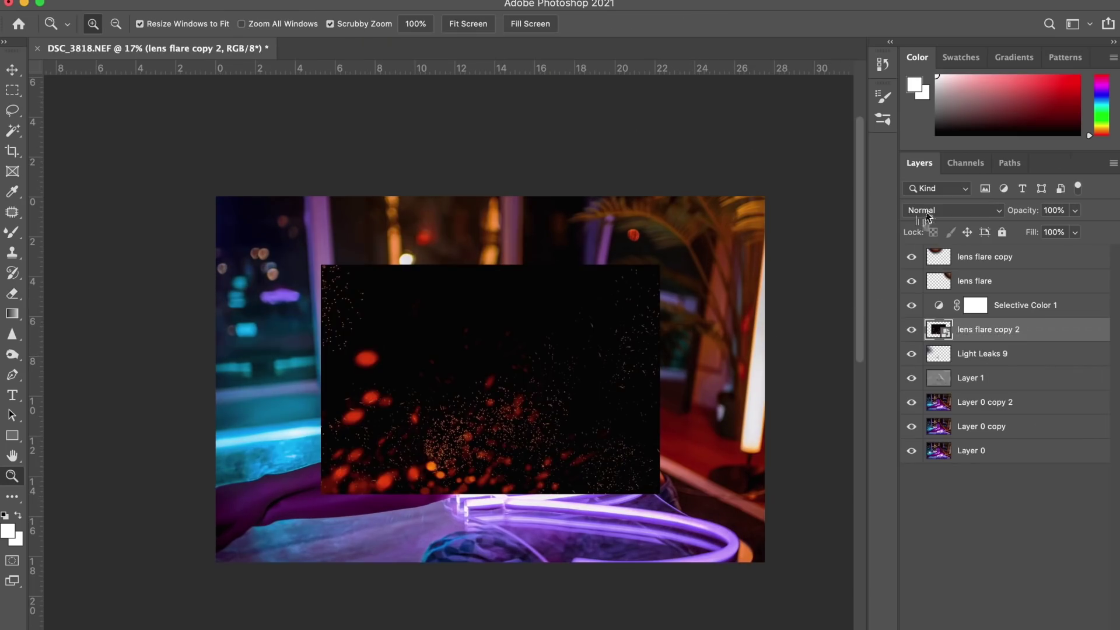
Set the ember overlay's blend mode to Lighten, and enlarge and rotate it nearly upside down across the photo's upper part.
{"action": "left_click", "coordinate": [928, 211]}
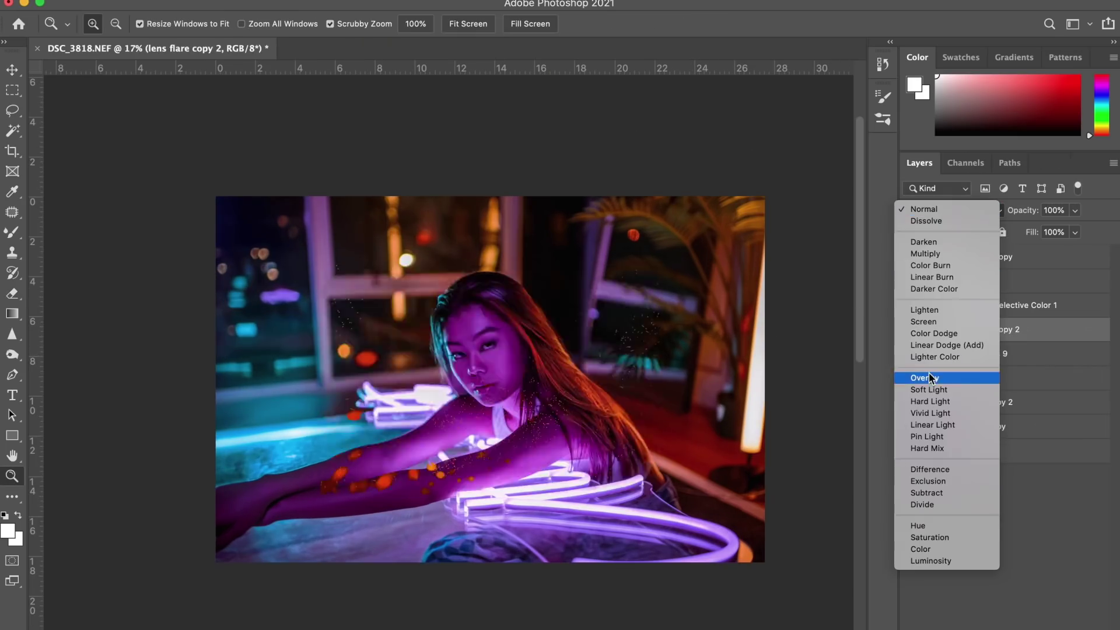
{"action": "left_click", "coordinate": [947, 307]}
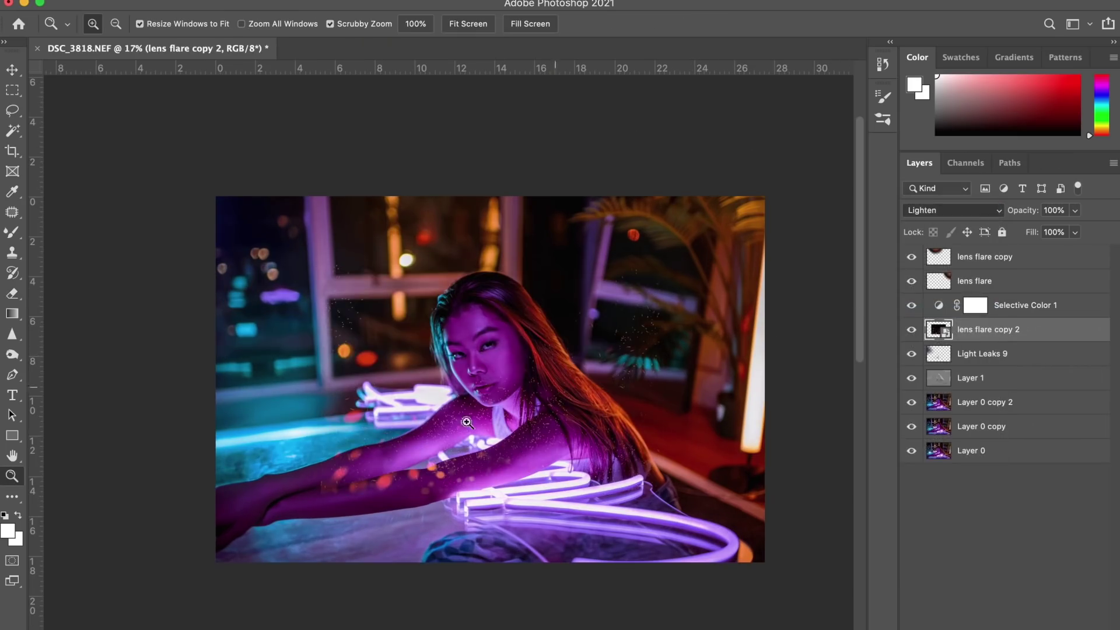
{"action": "key", "text": "super+t"}
{"action": "left_click_drag", "start_coordinate": [453, 458], "coordinate": [486, 213]}
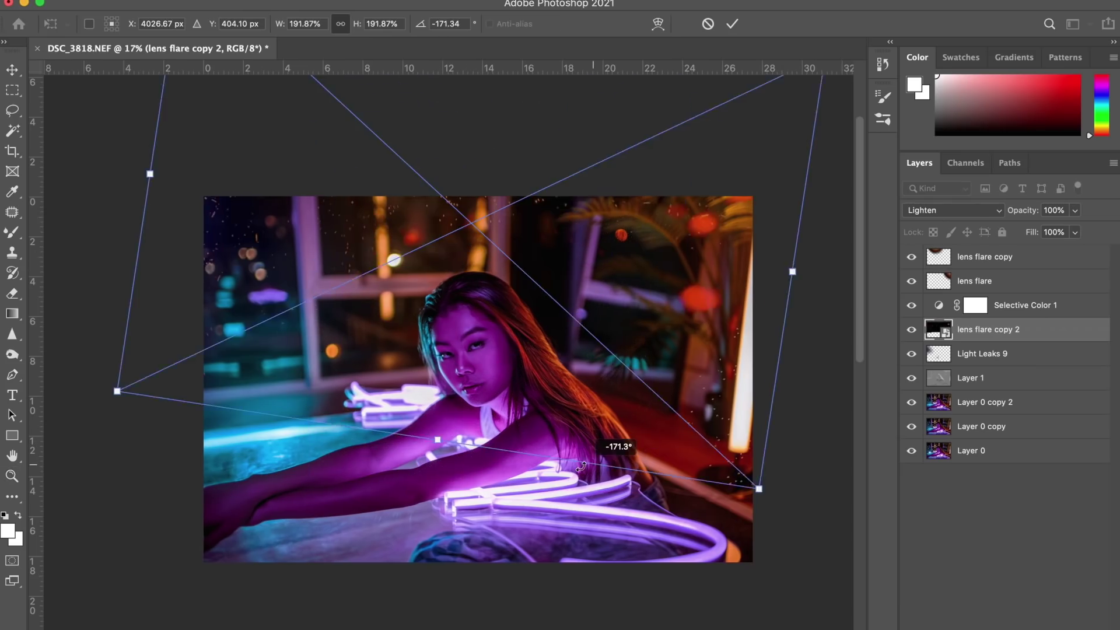
{"action": "left_click_drag", "start_coordinate": [581, 467], "coordinate": [630, 445]}
{"action": "key", "text": "z"}
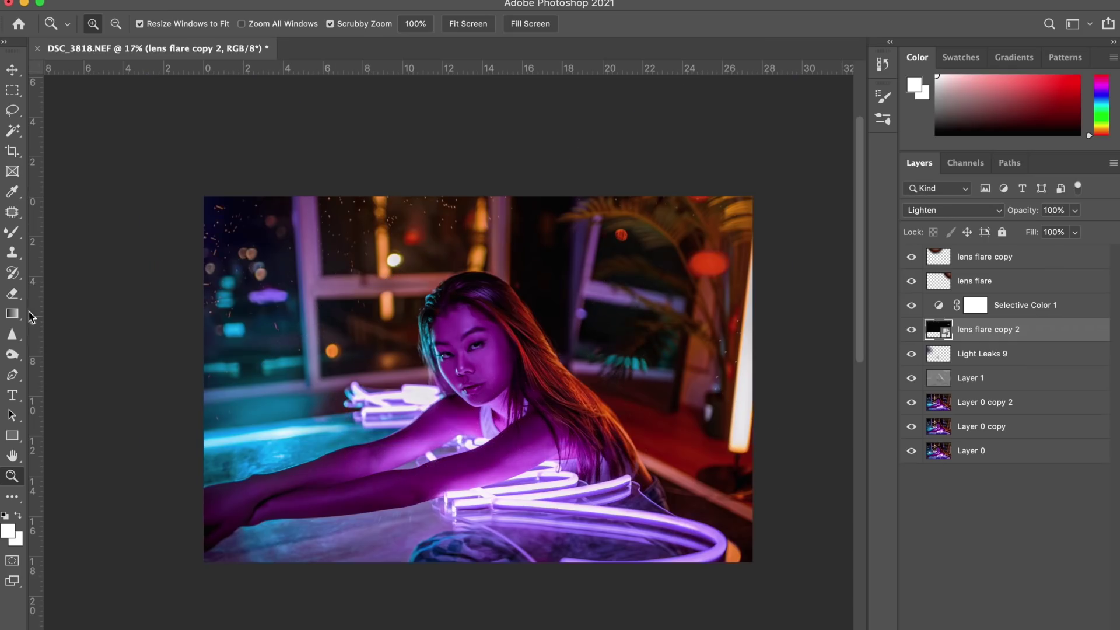
Erase the excess sparks along the photo's upper edge with a large soft eraser and lower the ember layer's opacity to 83%.
{"action": "key", "text": "e"}
{"action": "left_click", "coordinate": [142, 130]}
{"action": "key", "text": "Return"}
{"action": "mouse_move", "coordinate": [210, 157]}
{"action": "left_mouse_down"}
{"action": "mouse_move", "coordinate": [225, 268]}
{"action": "mouse_move", "coordinate": [245, 305]}
{"action": "mouse_move", "coordinate": [206, 274]}
{"action": "left_mouse_up"}
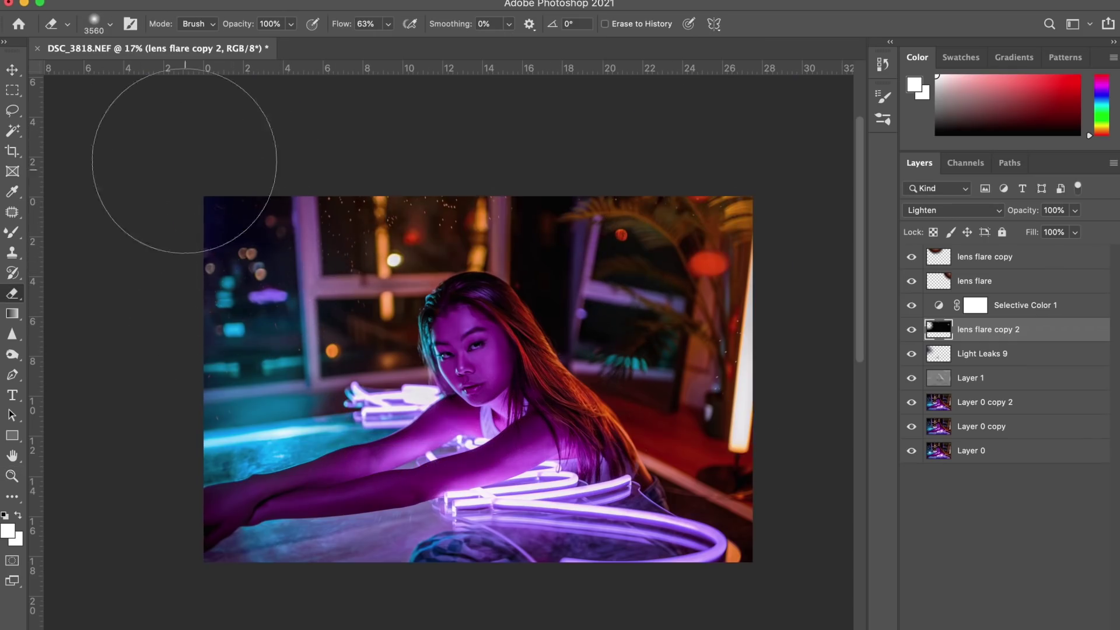
{"action": "left_click", "coordinate": [105, 27]}
{"action": "key", "text": "Return"}
{"action": "left_click_drag", "start_coordinate": [665, 193], "coordinate": [708, 206]}
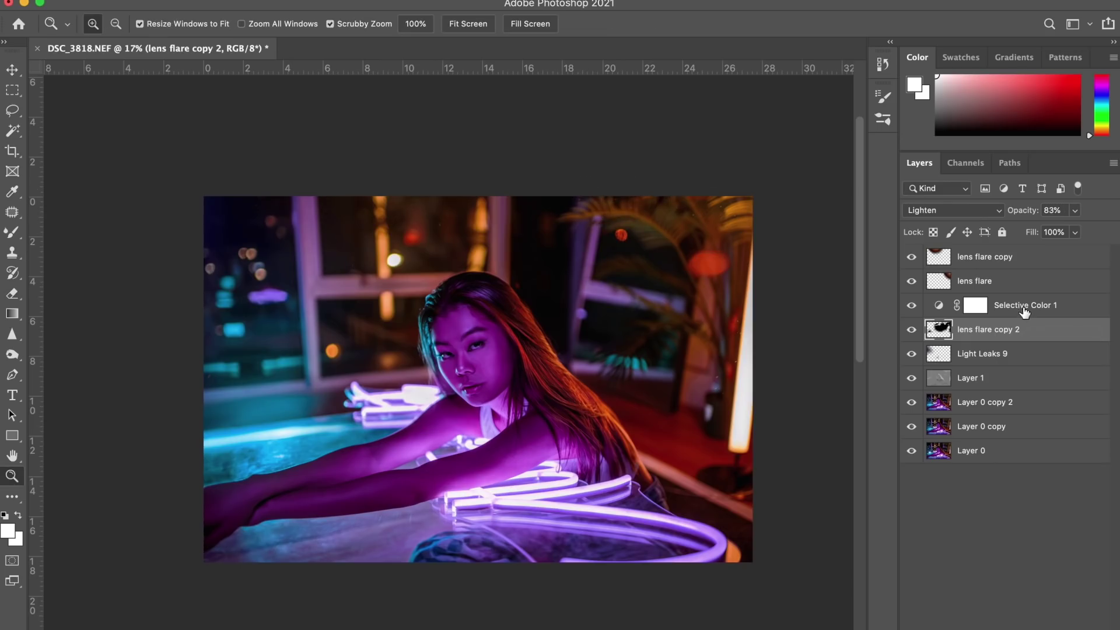
Add a Gradient Map adjustment layer and move it together with Selective Color 1 to the top of the layer stack.
{"action": "left_click", "coordinate": [1009, 628]}
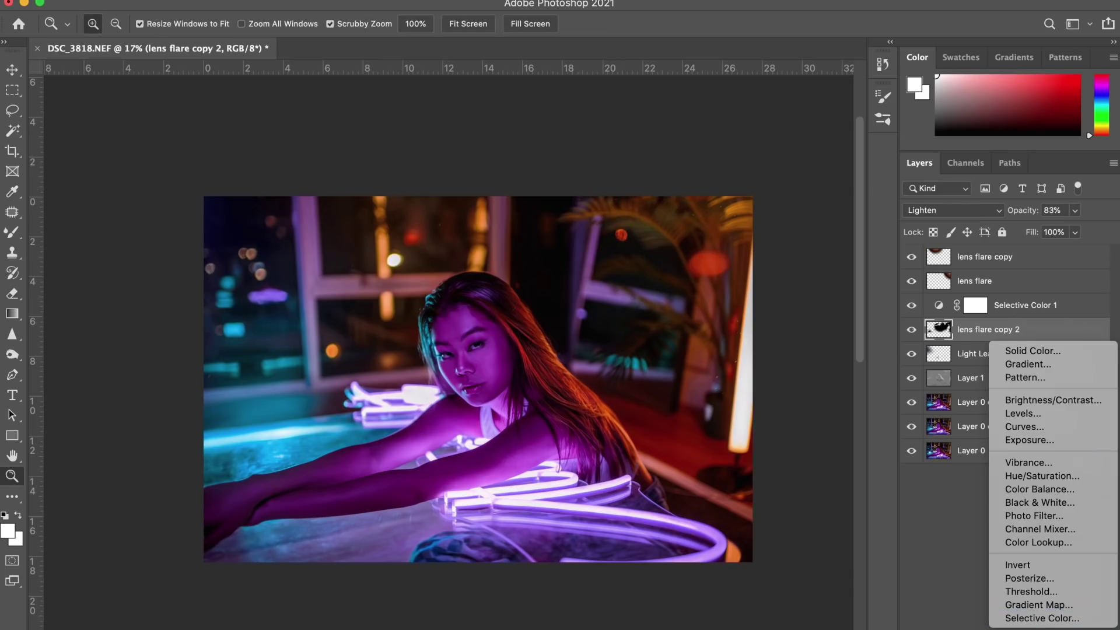
{"action": "left_click", "coordinate": [1032, 604]}
{"action": "left_click_drag", "start_coordinate": [1011, 521], "coordinate": [1006, 470]}
{"action": "left_click_drag", "start_coordinate": [1012, 527], "coordinate": [1008, 472]}
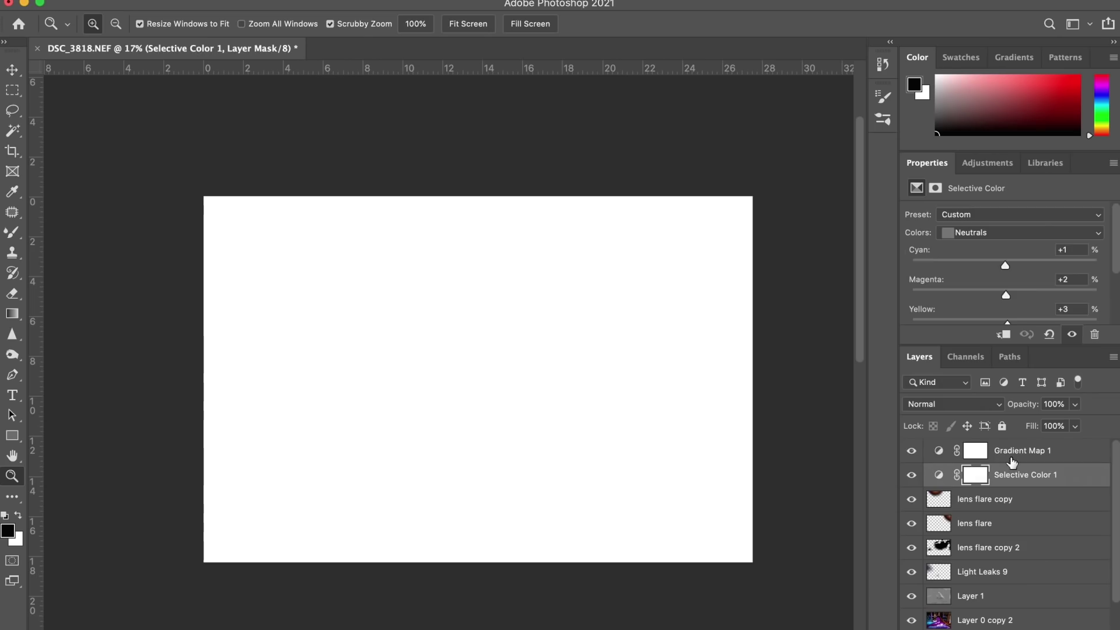
Set the Gradient Map layer's blend mode to Overlay.
{"action": "left_click", "coordinate": [1011, 458]}
{"action": "left_click", "coordinate": [957, 224]}
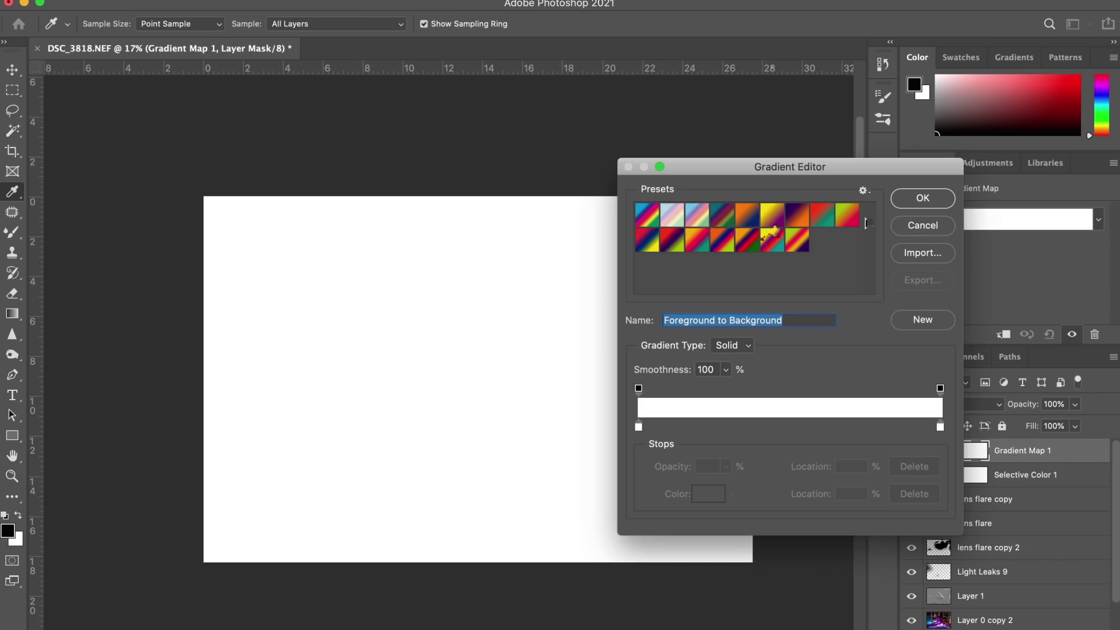
{"action": "left_click", "coordinate": [922, 226]}
{"action": "left_click", "coordinate": [963, 404]}
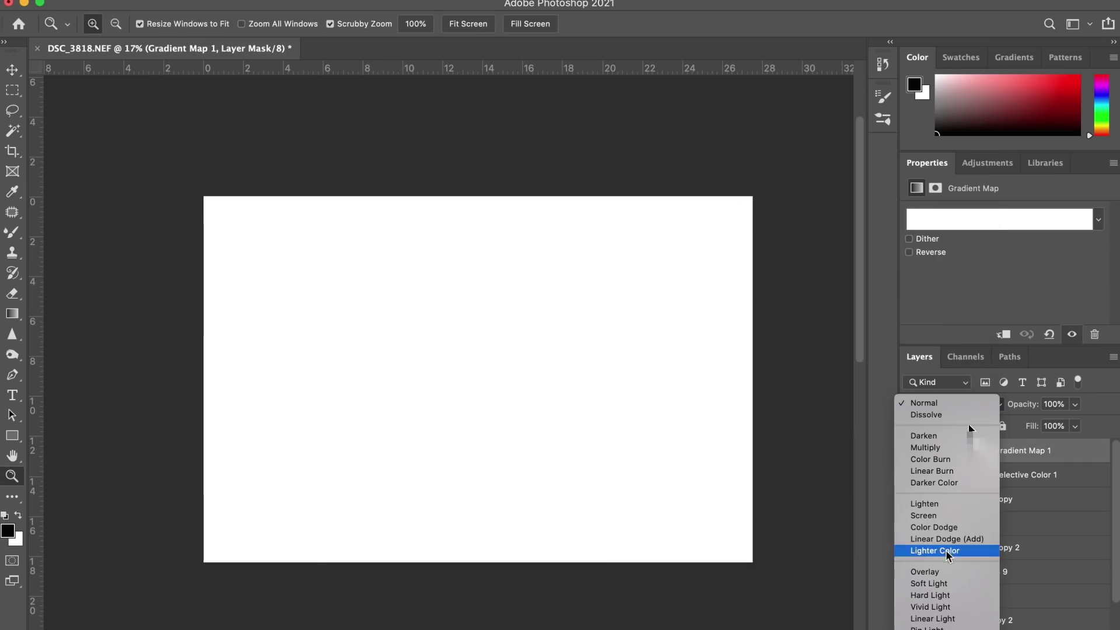
{"action": "left_click", "coordinate": [943, 575]}
Load the Yellow, Violet preset into the gradient map and recolor its starting stop to a dark reddish brown.
{"action": "left_click", "coordinate": [974, 219]}
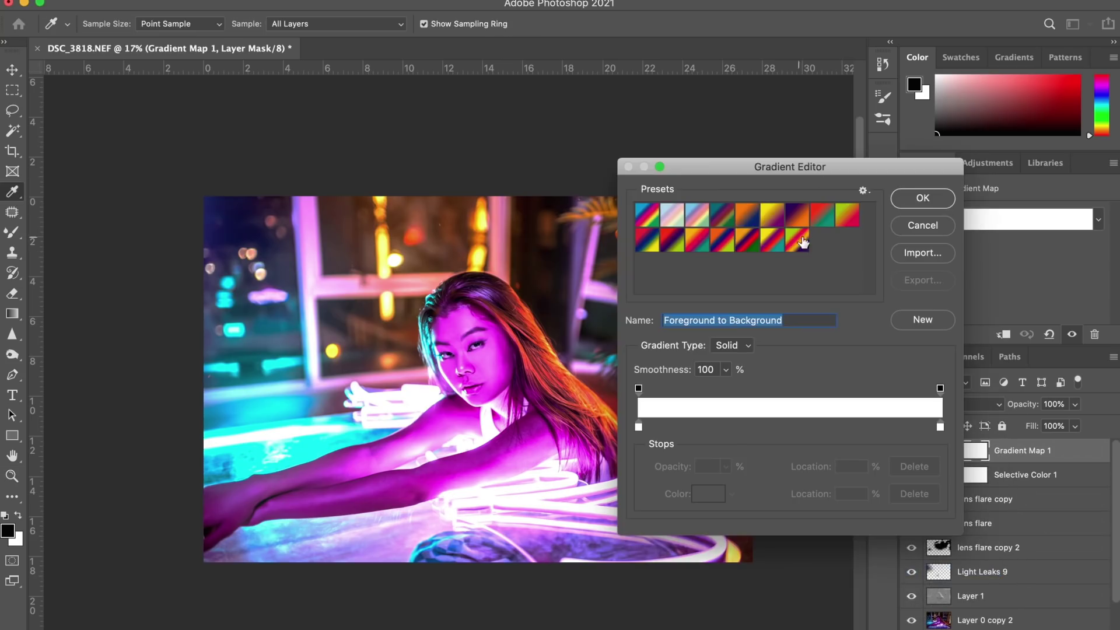
{"action": "left_click", "coordinate": [772, 215]}
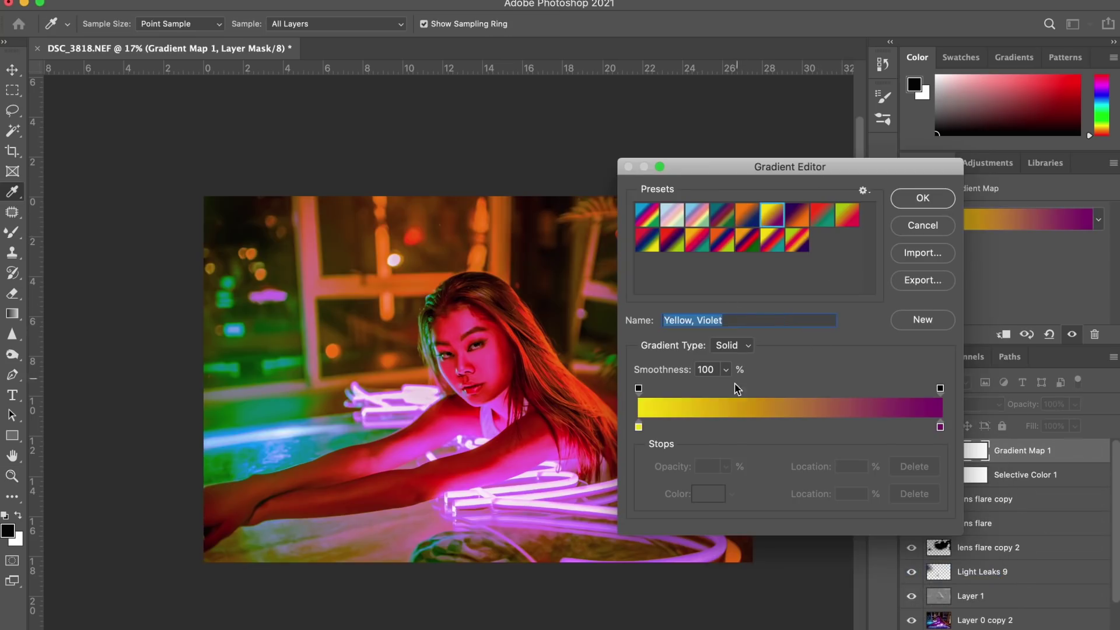
{"action": "left_click", "coordinate": [639, 428]}
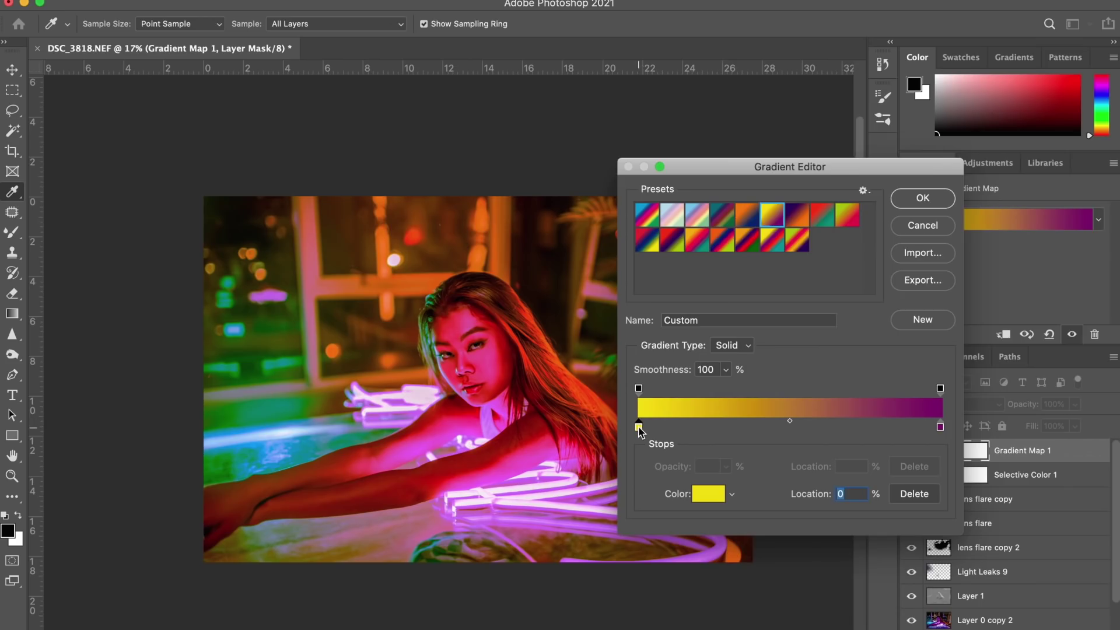
{"action": "double_click", "coordinate": [638, 428]}
{"action": "left_click", "coordinate": [873, 149]}
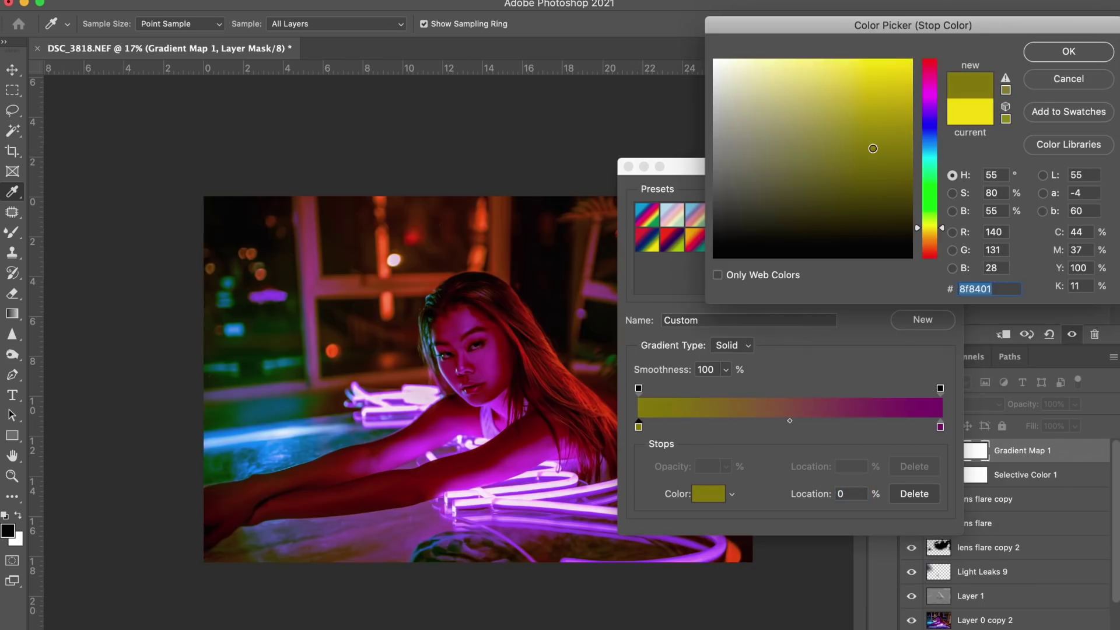
{"action": "left_click", "coordinate": [890, 212]}
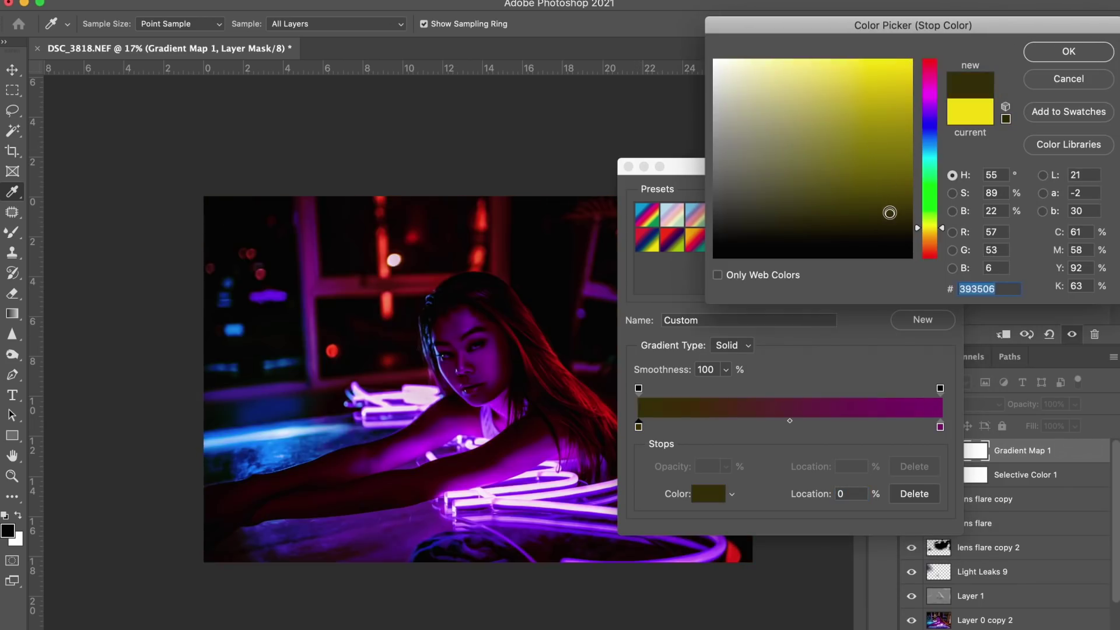
{"action": "left_click_drag", "start_coordinate": [882, 200], "coordinate": [847, 199]}
{"action": "mouse_move", "coordinate": [936, 236]}
{"action": "left_mouse_down"}
{"action": "mouse_move", "coordinate": [891, 207]}
{"action": "mouse_move", "coordinate": [898, 229]}
{"action": "mouse_move", "coordinate": [896, 214]}
{"action": "left_mouse_up"}
{"action": "left_click", "coordinate": [1068, 53]}
Recolor the gradient's end stop to a bright green, about #48ef7b.
{"action": "double_click", "coordinate": [940, 427]}
{"action": "mouse_move", "coordinate": [810, 134]}
{"action": "left_mouse_down"}
{"action": "mouse_move", "coordinate": [806, 110]}
{"action": "mouse_move", "coordinate": [730, 63]}
{"action": "left_mouse_up"}
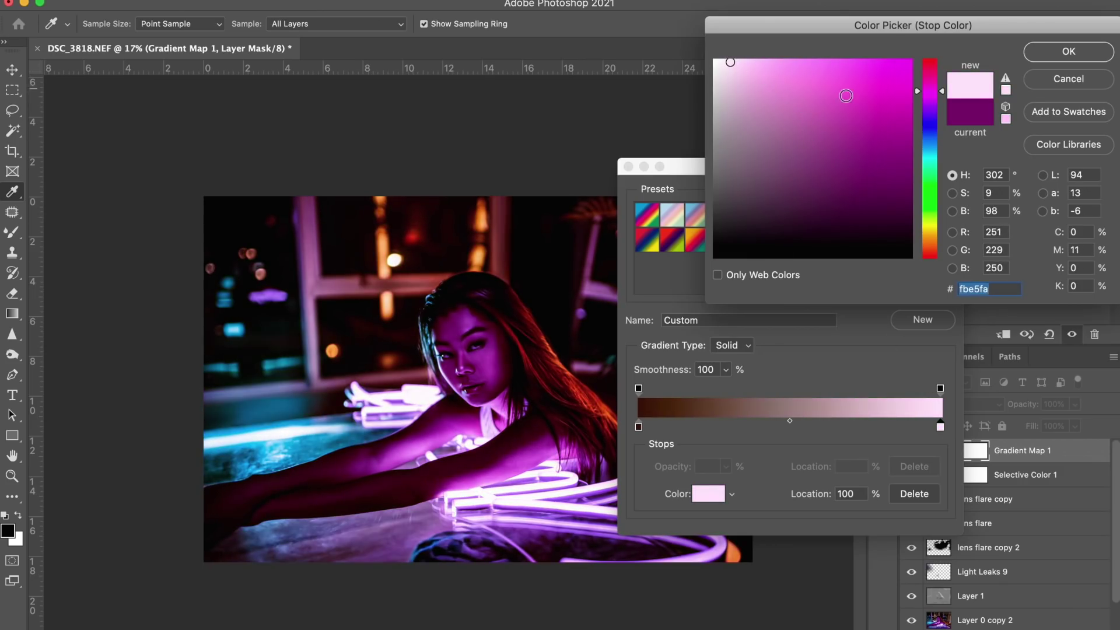
{"action": "left_click", "coordinate": [940, 173]}
{"action": "left_click_drag", "start_coordinate": [935, 170], "coordinate": [937, 168]}
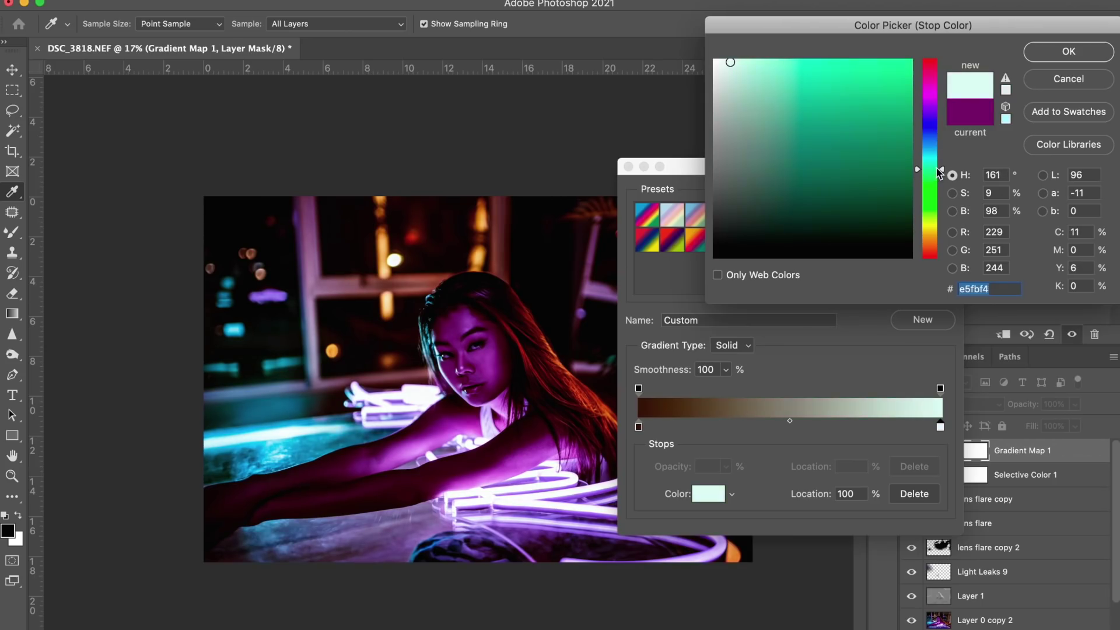
{"action": "mouse_move", "coordinate": [863, 132]}
{"action": "left_mouse_down"}
{"action": "mouse_move", "coordinate": [846, 127]}
{"action": "mouse_move", "coordinate": [846, 84]}
{"action": "left_mouse_up"}
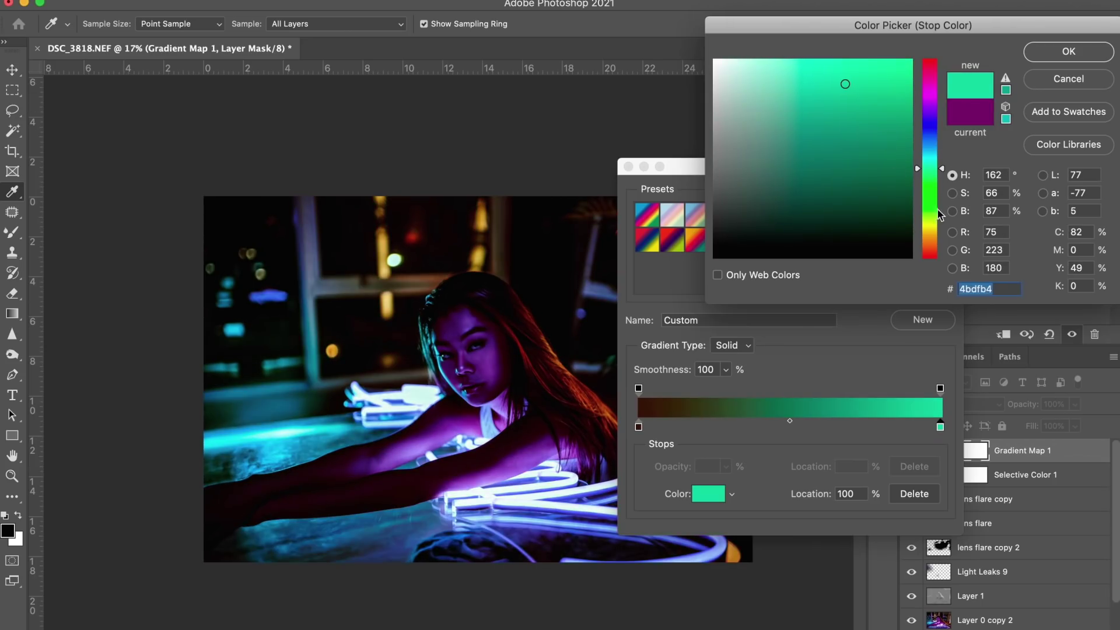
{"action": "left_click_drag", "start_coordinate": [937, 172], "coordinate": [935, 182]}
{"action": "mouse_move", "coordinate": [828, 105]}
{"action": "left_mouse_down"}
{"action": "mouse_move", "coordinate": [818, 92]}
{"action": "mouse_move", "coordinate": [856, 100]}
{"action": "mouse_move", "coordinate": [854, 70]}
{"action": "left_mouse_up"}
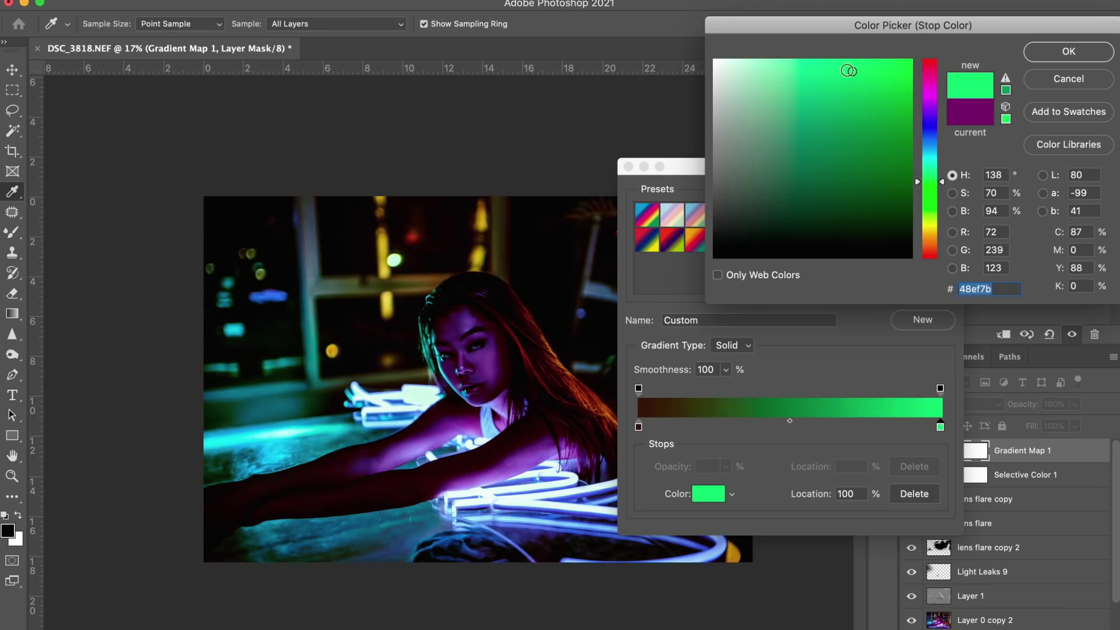
{"action": "left_click", "coordinate": [1035, 54]}
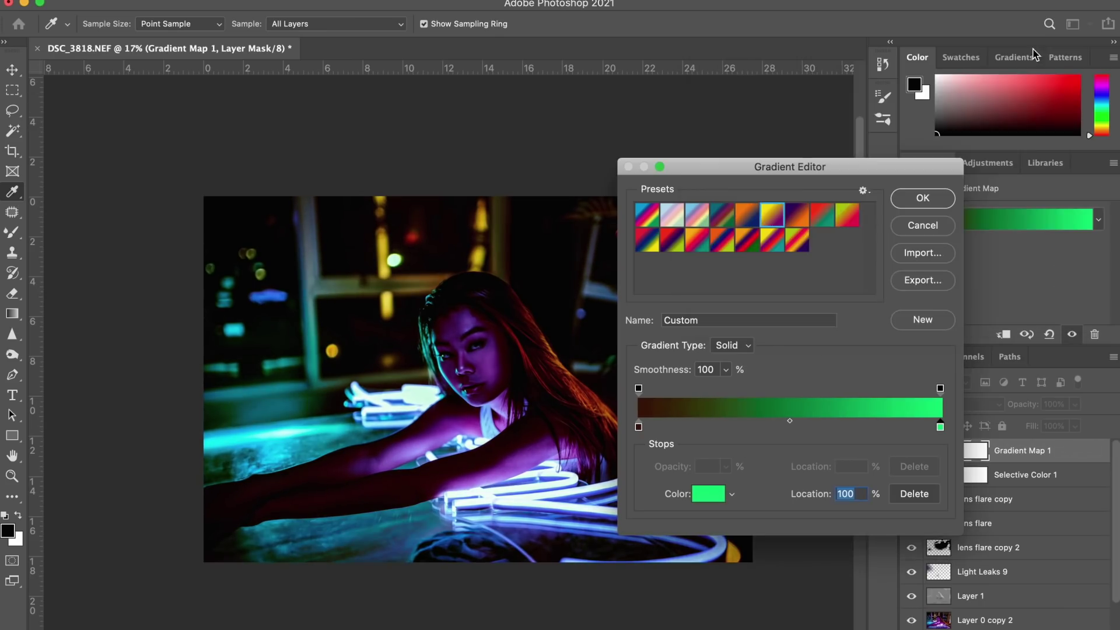
Recolor the gradient's starting stop to dark red #702020 and lower the Gradient Map layer's opacity to 15%.
{"action": "double_click", "coordinate": [639, 428]}
{"action": "mouse_move", "coordinate": [869, 194]}
{"action": "left_mouse_down"}
{"action": "mouse_move", "coordinate": [850, 157]}
{"action": "mouse_move", "coordinate": [872, 160]}
{"action": "mouse_move", "coordinate": [871, 139]}
{"action": "mouse_move", "coordinate": [856, 150]}
{"action": "mouse_move", "coordinate": [886, 167]}
{"action": "mouse_move", "coordinate": [848, 185]}
{"action": "mouse_move", "coordinate": [845, 172]}
{"action": "left_mouse_up"}
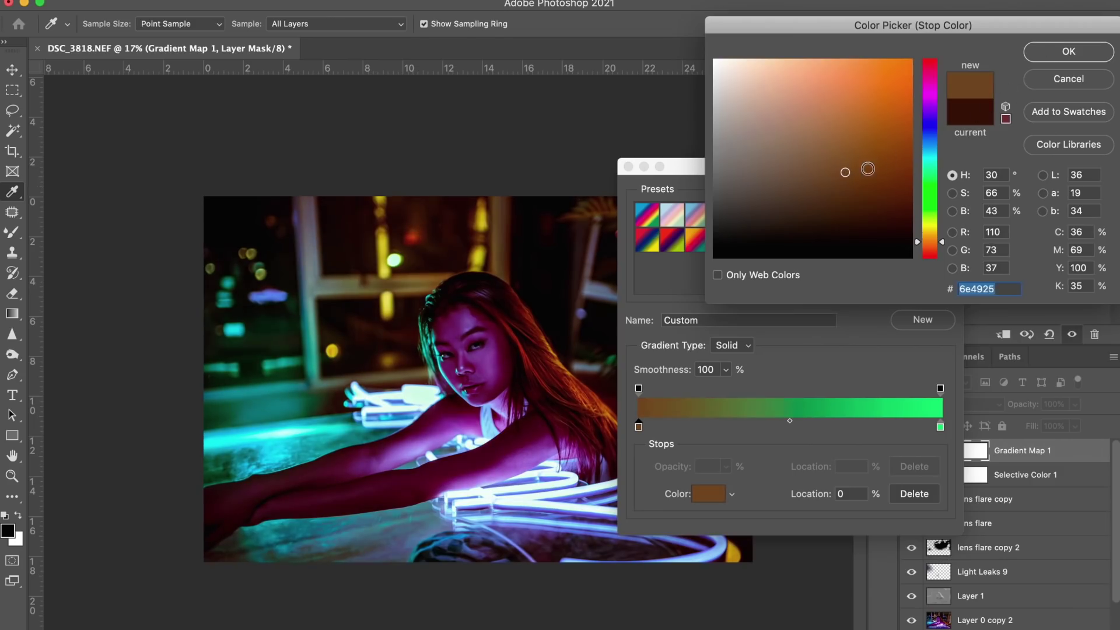
{"action": "left_click_drag", "start_coordinate": [933, 248], "coordinate": [932, 258]}
{"action": "mouse_move", "coordinate": [867, 187]}
{"action": "left_mouse_down"}
{"action": "mouse_move", "coordinate": [846, 165]}
{"action": "mouse_move", "coordinate": [857, 170]}
{"action": "left_mouse_up"}
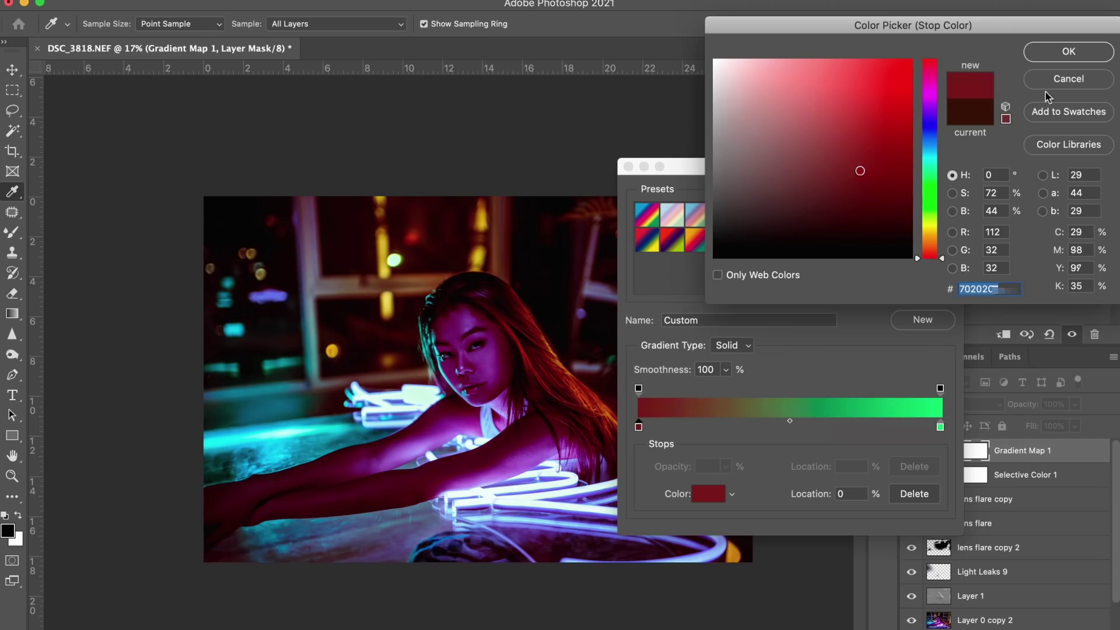
{"action": "left_click", "coordinate": [1089, 53]}
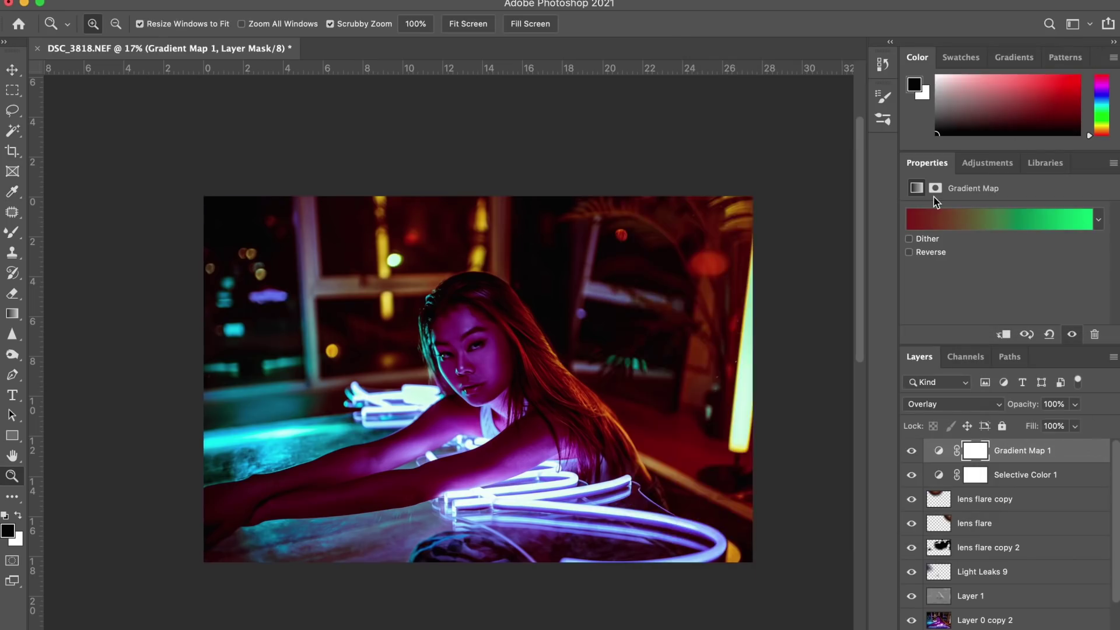
{"action": "left_click_drag", "start_coordinate": [1029, 422], "coordinate": [1013, 429]}
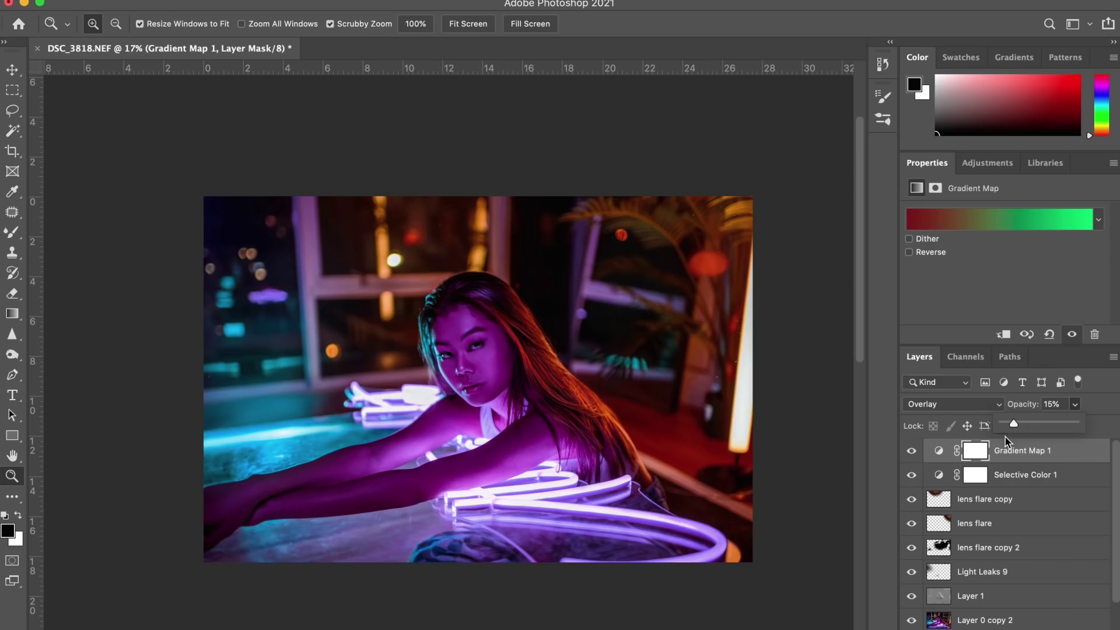
Create an empty layer above the gradient map and choose a near-black red as the Brush color.
{"action": "left_click_drag", "start_coordinate": [507, 305], "coordinate": [514, 266]}
{"action": "left_click_drag", "start_coordinate": [543, 346], "coordinate": [513, 345]}
{"action": "key", "text": "alt+shift+super+n"}
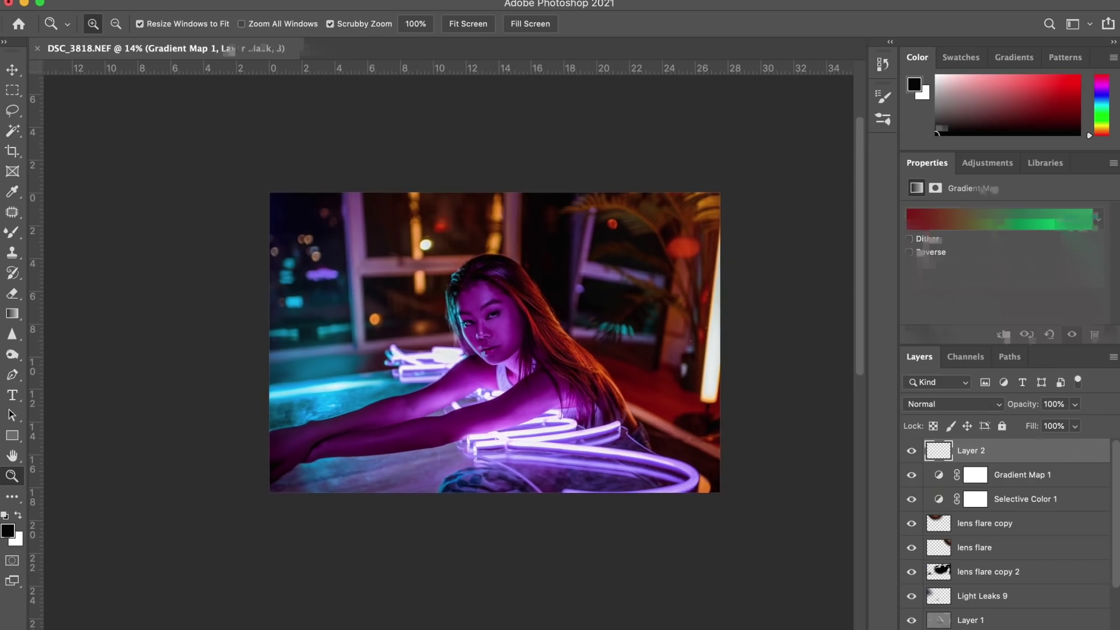
{"action": "left_click", "coordinate": [12, 232]}
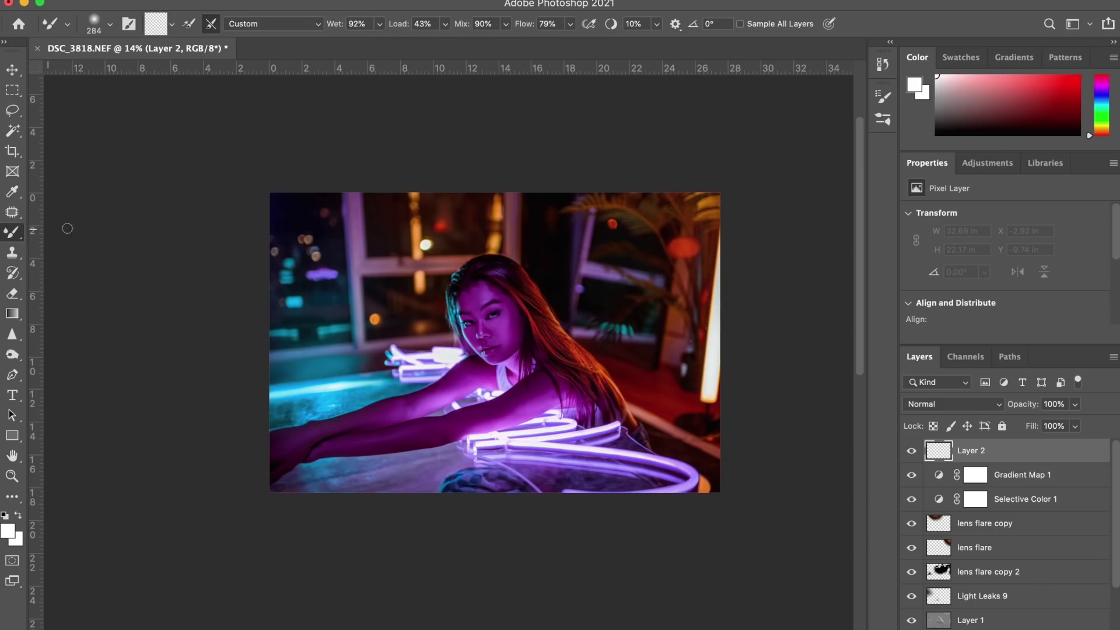
{"action": "left_click", "coordinate": [50, 231]}
{"action": "left_click", "coordinate": [110, 24]}
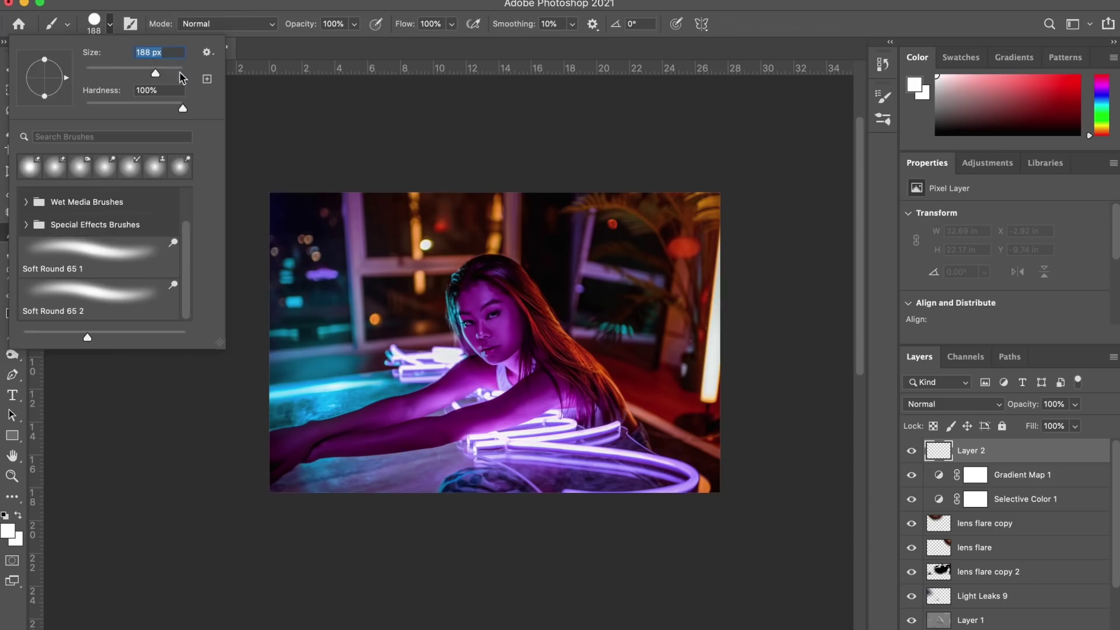
{"action": "key", "text": "Return"}
{"action": "key", "text": "d"}
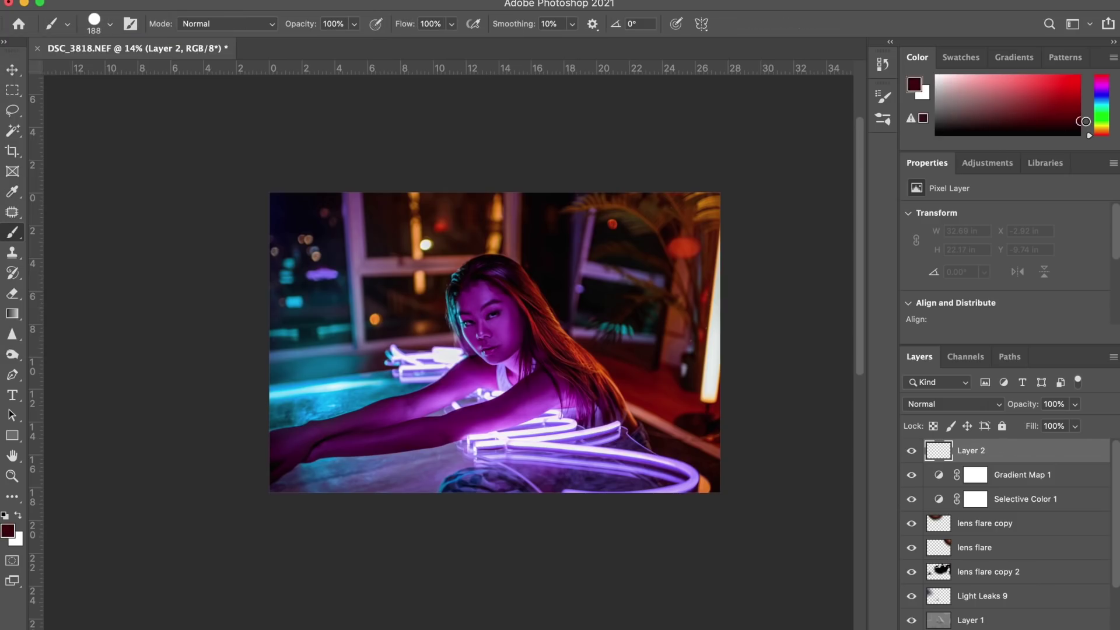
Paint the entire new layer with the near-black red using a 2120 px brush.
{"action": "left_click", "coordinate": [109, 25]}
{"action": "type", "text": "2120"}
{"action": "key", "text": "Return"}
{"action": "left_click_drag", "start_coordinate": [292, 251], "coordinate": [332, 420]}
{"action": "mouse_move", "coordinate": [507, 415]}
{"action": "left_mouse_down"}
{"action": "mouse_move", "coordinate": [350, 355]}
{"action": "mouse_move", "coordinate": [305, 463]}
{"action": "mouse_move", "coordinate": [267, 195]}
{"action": "mouse_move", "coordinate": [563, 222]}
{"action": "mouse_move", "coordinate": [500, 426]}
{"action": "mouse_move", "coordinate": [625, 500]}
{"action": "mouse_move", "coordinate": [708, 413]}
{"action": "left_mouse_up"}
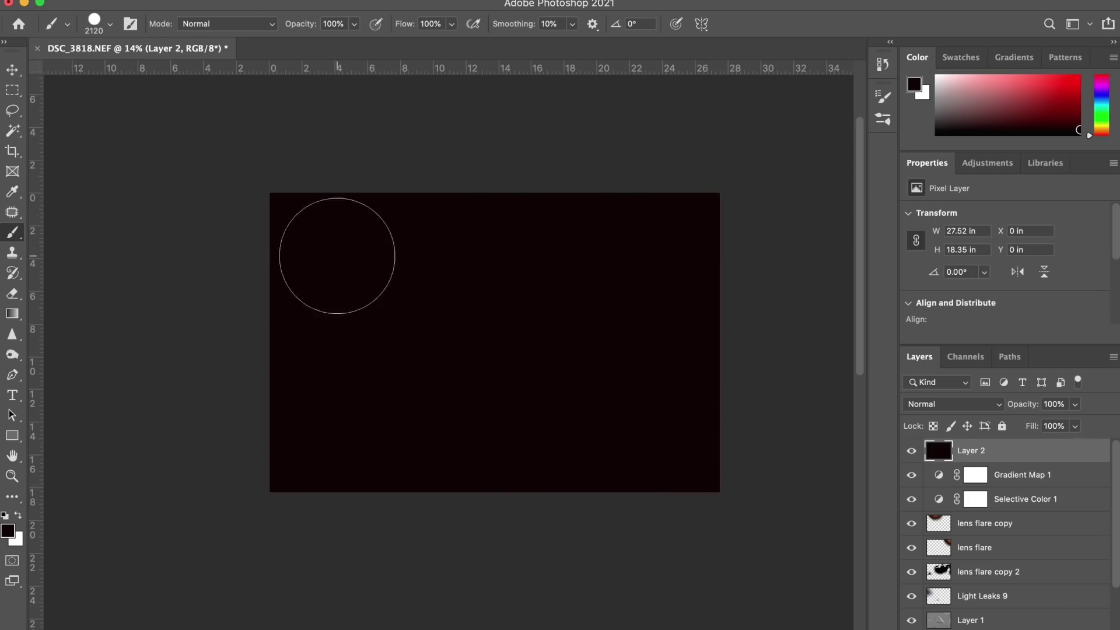
Erase the dark layer's center over the woman with a soft 3920 px eraser and set the layer's blend mode to Overlay.
{"action": "left_click", "coordinate": [12, 294]}
{"action": "left_click", "coordinate": [110, 24]}
{"action": "left_click_drag", "start_coordinate": [176, 73], "coordinate": [179, 74]}
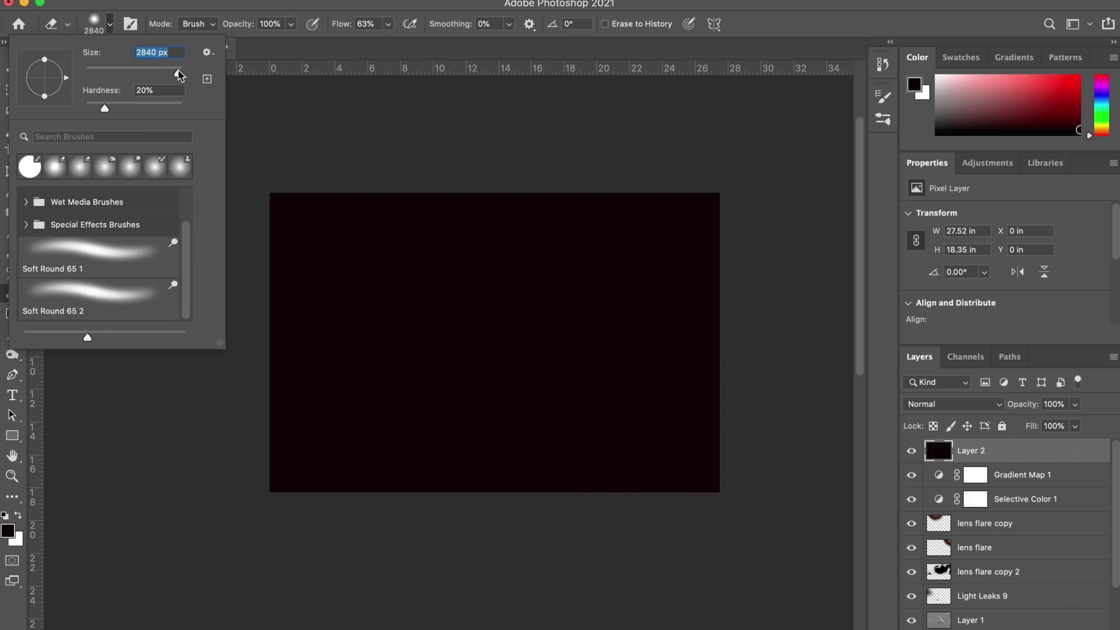
{"action": "left_click_drag", "start_coordinate": [104, 109], "coordinate": [62, 115]}
{"action": "mouse_move", "coordinate": [507, 332]}
{"action": "left_mouse_down"}
{"action": "mouse_move", "coordinate": [470, 336]}
{"action": "mouse_move", "coordinate": [466, 295]}
{"action": "mouse_move", "coordinate": [484, 324]}
{"action": "mouse_move", "coordinate": [514, 327]}
{"action": "left_mouse_up"}
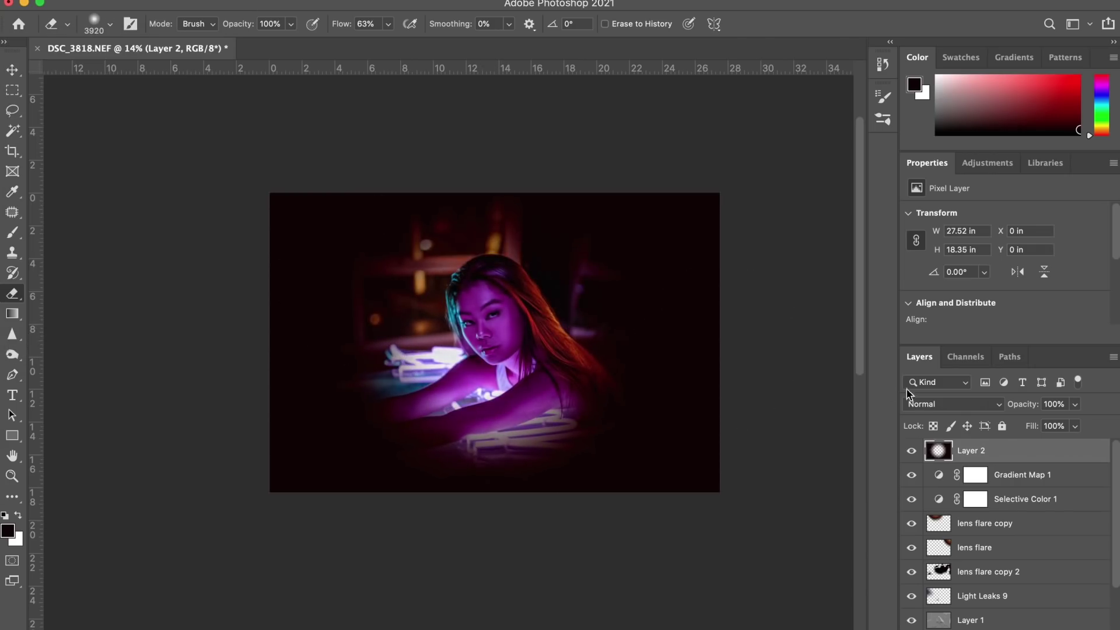
{"action": "left_click", "coordinate": [948, 405]}
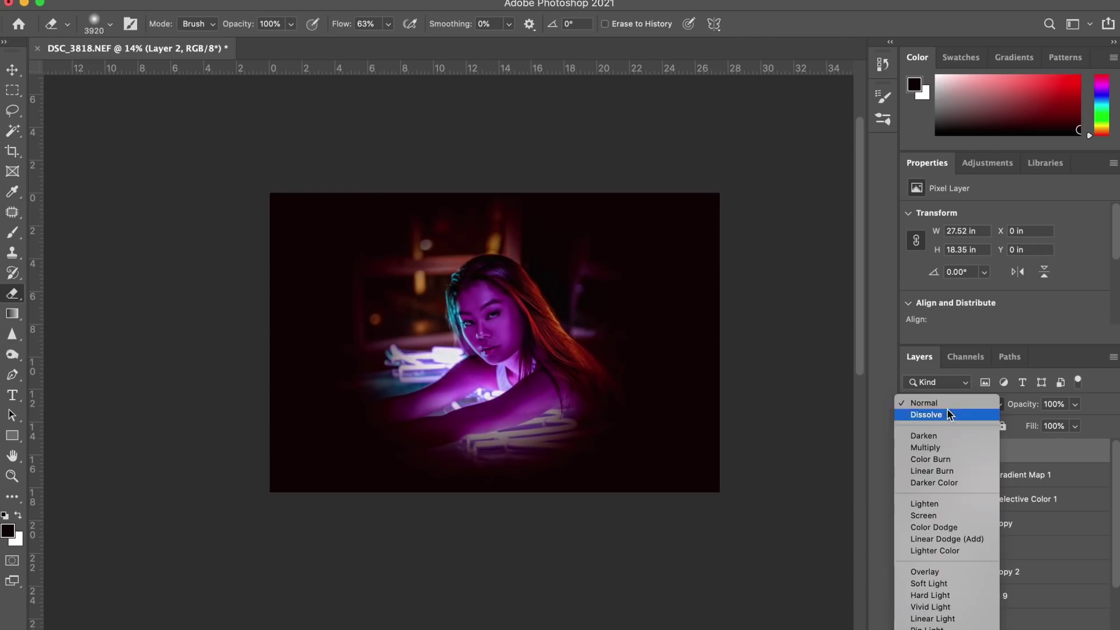
{"action": "left_click", "coordinate": [943, 572]}
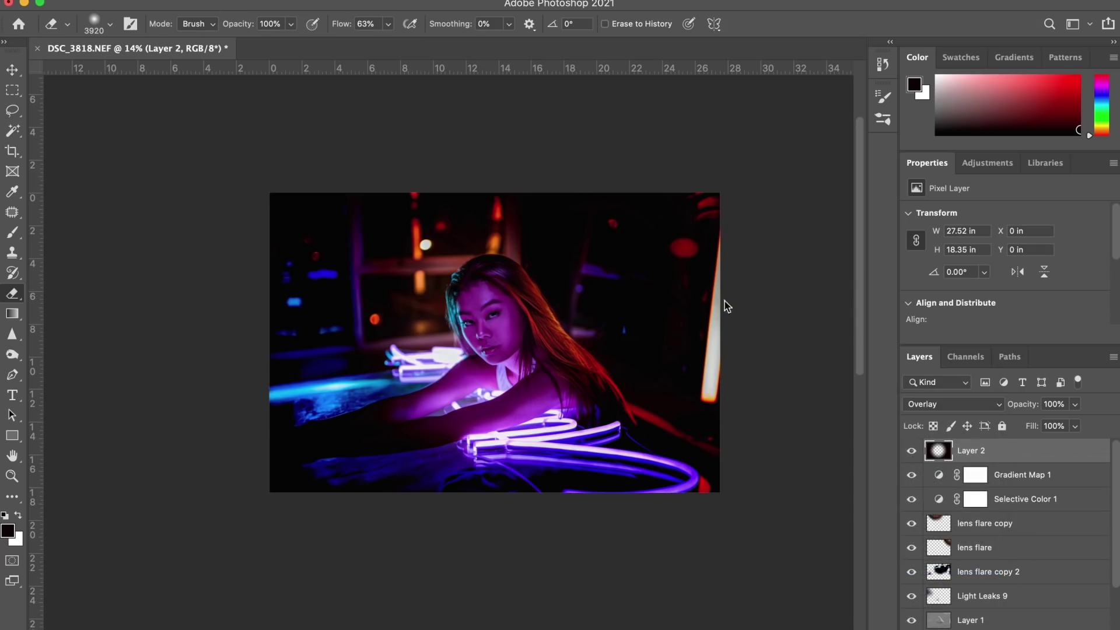
Erase the dark overlay from the photo's left side and from around the woman with a soft 5000 px eraser.
{"action": "left_click", "coordinate": [104, 27]}
{"action": "left_click_drag", "start_coordinate": [180, 73], "coordinate": [223, 79]}
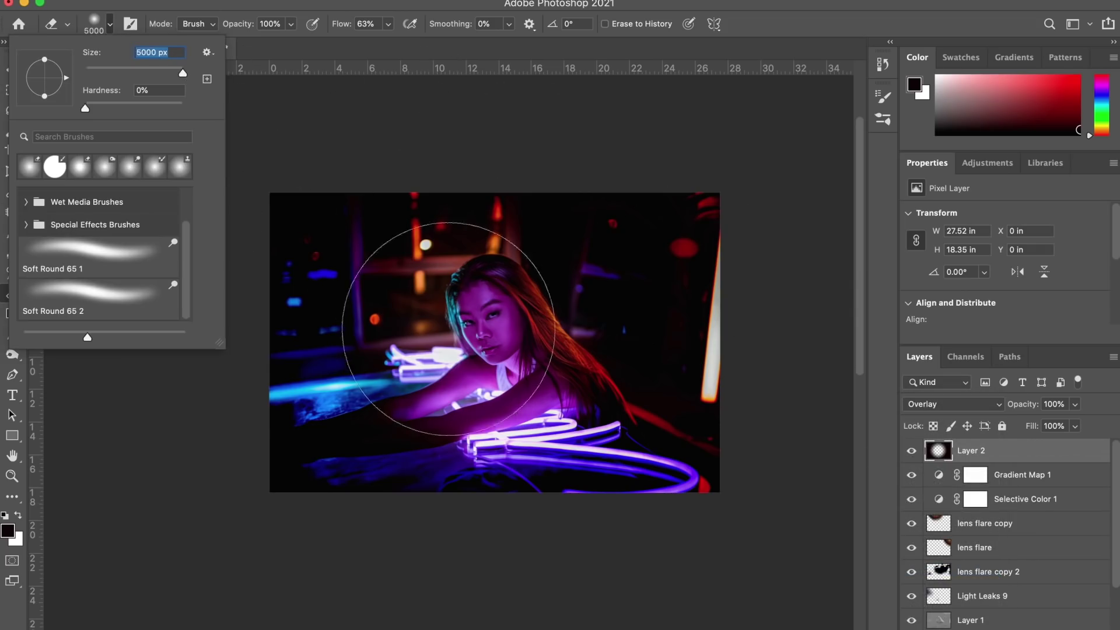
{"action": "left_click_drag", "start_coordinate": [411, 348], "coordinate": [397, 365]}
{"action": "left_click", "coordinate": [369, 365]}
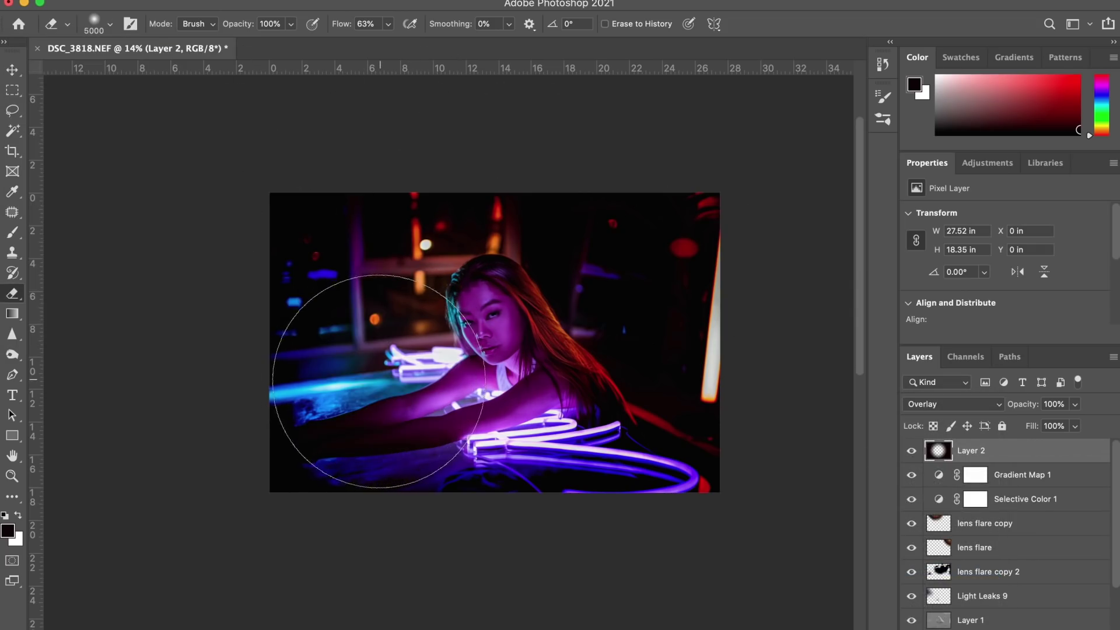
{"action": "left_click", "coordinate": [374, 383]}
{"action": "left_click", "coordinate": [380, 344]}
{"action": "left_click", "coordinate": [376, 307]}
{"action": "left_click", "coordinate": [372, 293]}
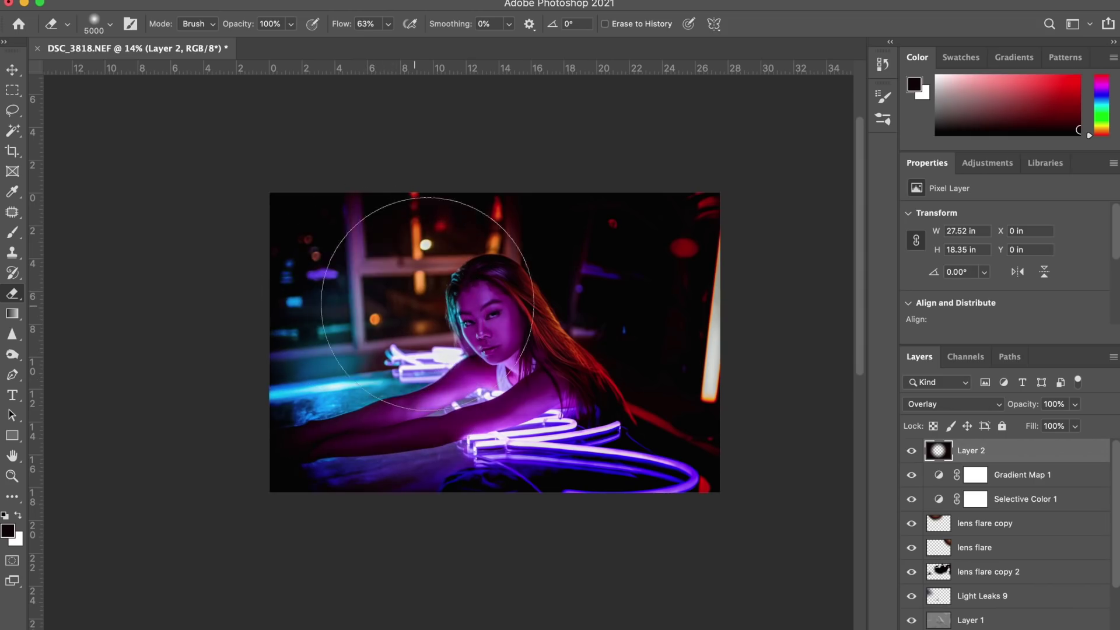
{"action": "mouse_move", "coordinate": [531, 294]}
{"action": "left_mouse_down"}
{"action": "mouse_move", "coordinate": [625, 250]}
{"action": "mouse_move", "coordinate": [613, 350]}
{"action": "mouse_move", "coordinate": [563, 376]}
{"action": "mouse_move", "coordinate": [434, 376]}
{"action": "mouse_move", "coordinate": [503, 377]}
{"action": "left_mouse_up"}
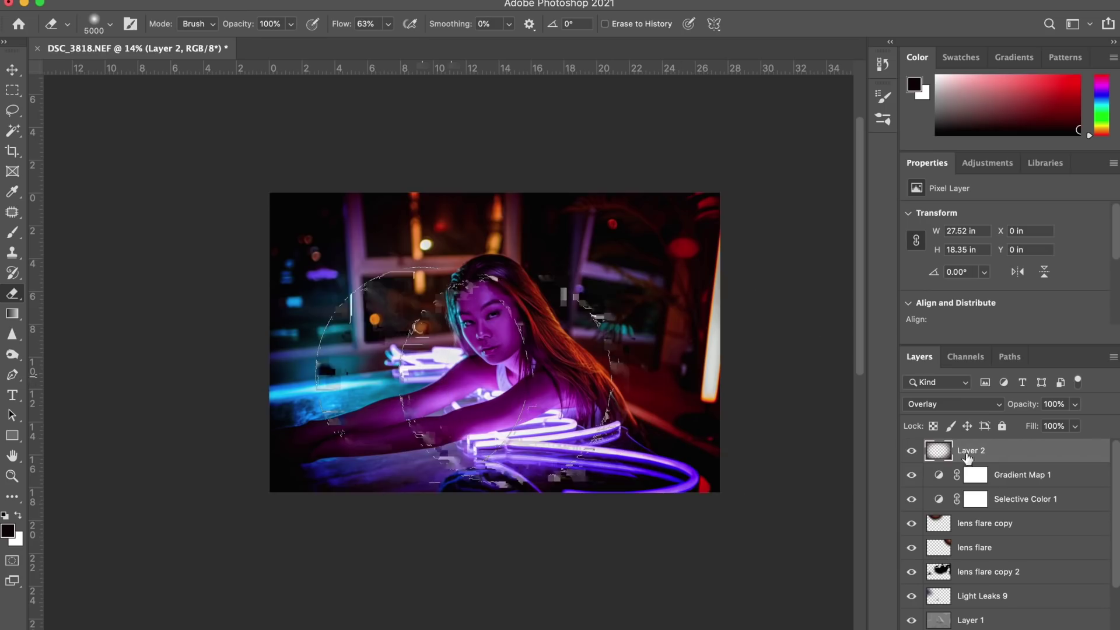
Lower the dark overlay layer's opacity to 10% and rename the layer vignette.
{"action": "left_click", "coordinate": [1074, 405]}
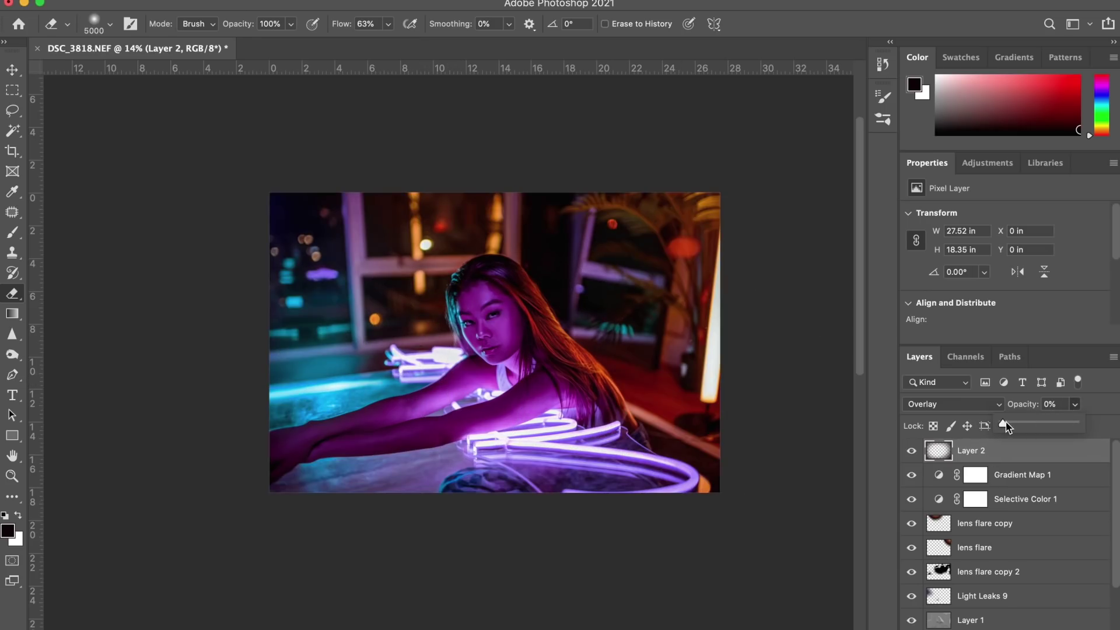
{"action": "left_click", "coordinate": [974, 451]}
{"action": "type", "text": "V"}
{"action": "key", "text": "Return"}
Close the Properties tab group to make room for the full layer list.
{"action": "key", "text": "z"}
{"action": "scroll", "coordinate": [1090, 567], "scroll_direction": "down", "scroll_amount": 3}
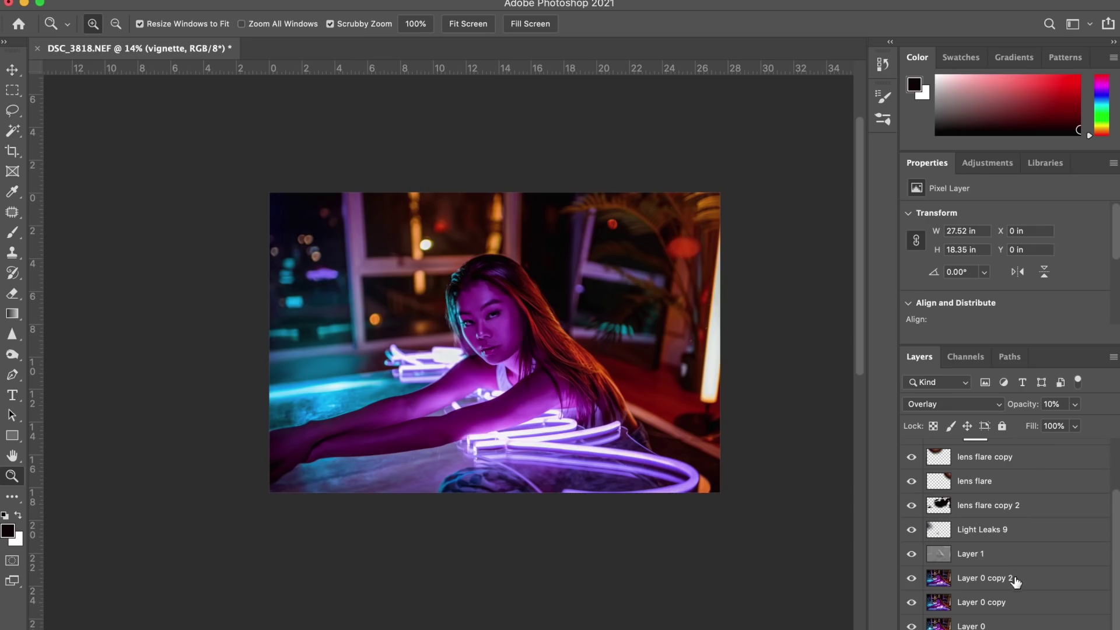
{"action": "right_click", "coordinate": [1097, 172]}
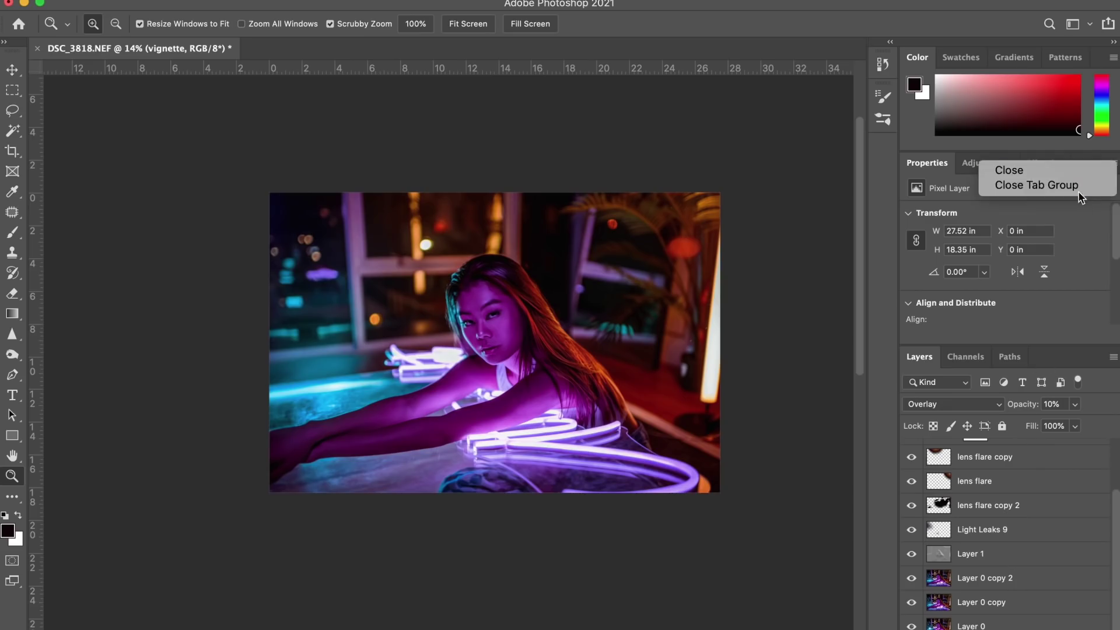
{"action": "left_click", "coordinate": [1093, 182]}
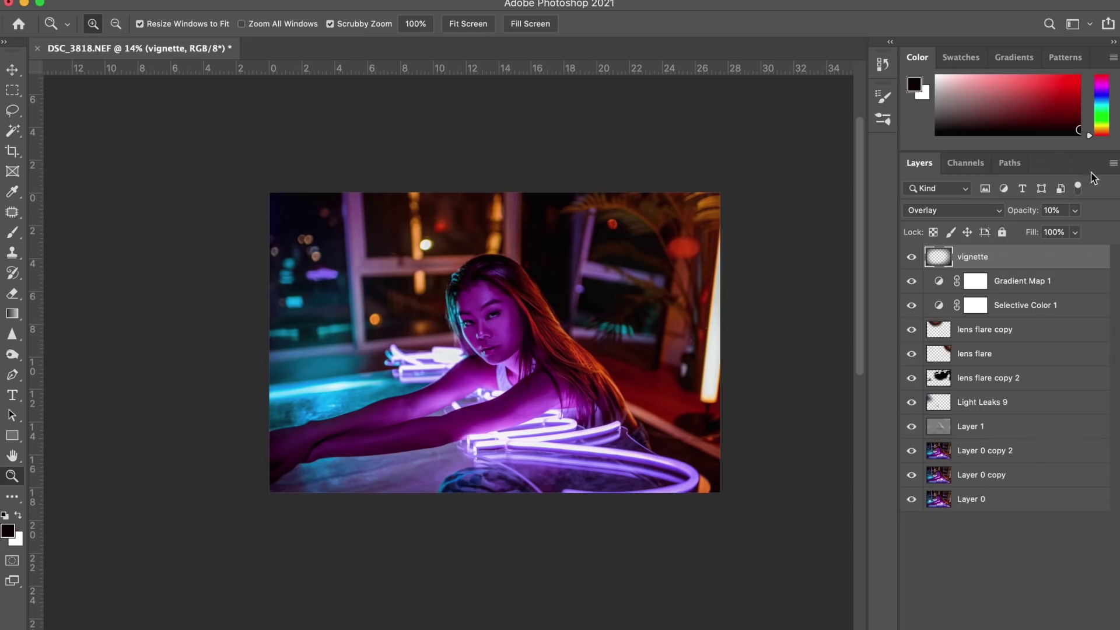
Duplicate the layers from vignette through Layer 0 copy 2 and merge the copies into one layer.
{"action": "left_click", "coordinate": [980, 457], "text": "shift"}
{"action": "right_click", "coordinate": [1041, 400]}
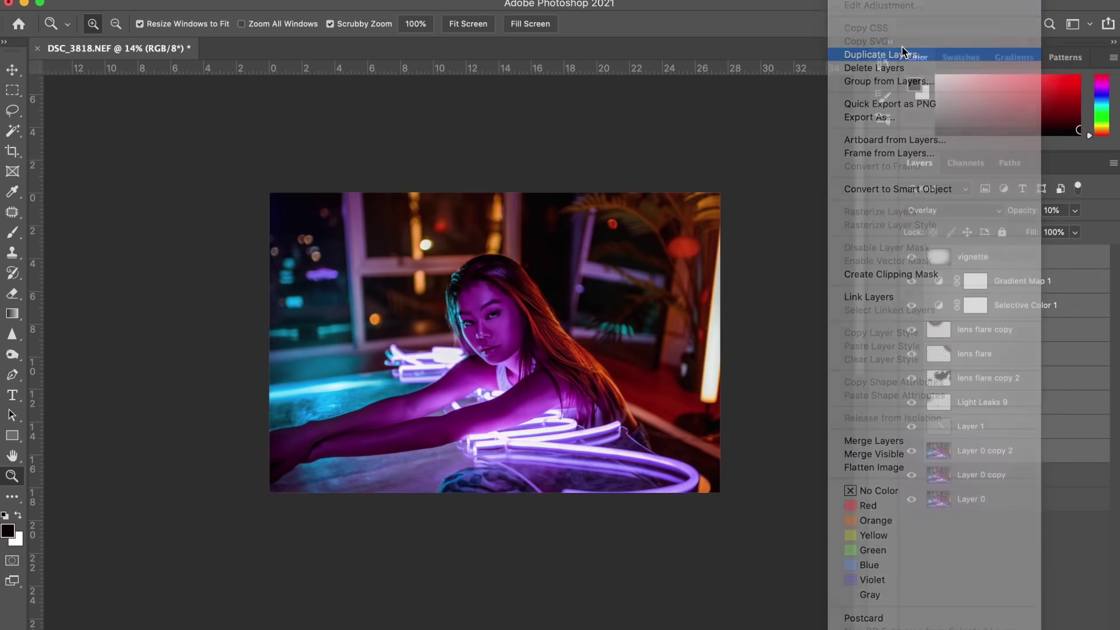
{"action": "left_click", "coordinate": [881, 54]}
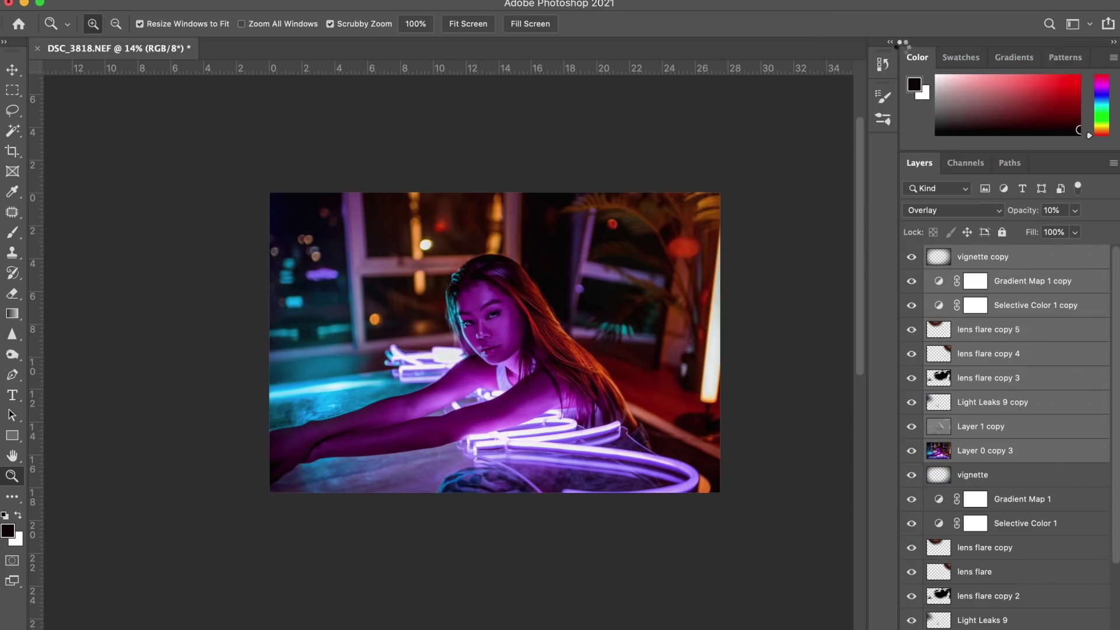
{"action": "key", "text": "super+e"}
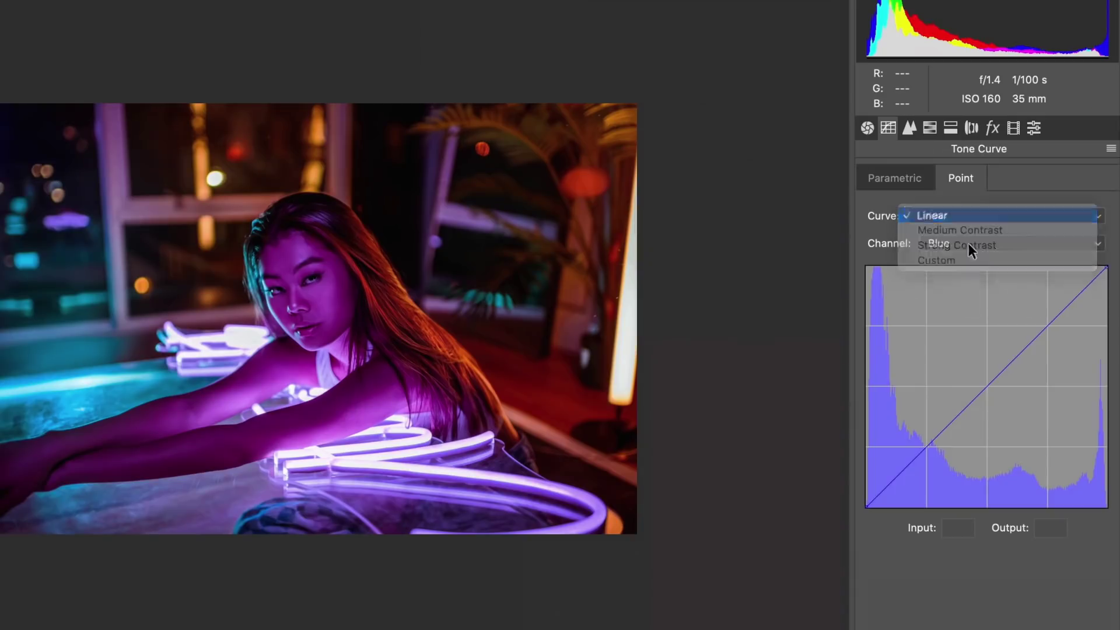
Shape the merged layer's RGB point curve in Camera Raw with raised blacks, lowered whites and a midpoint at input 124, output 128.
{"action": "left_click", "coordinate": [968, 242]}
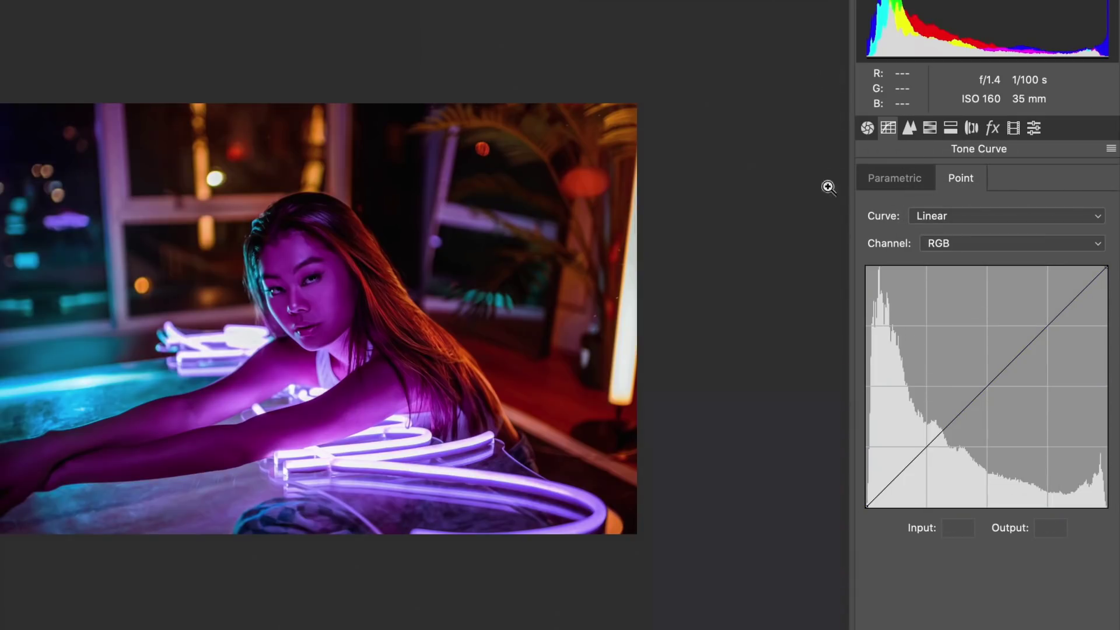
{"action": "left_click", "coordinate": [915, 457]}
{"action": "left_click", "coordinate": [1048, 326]}
{"action": "left_click_drag", "start_coordinate": [1108, 268], "coordinate": [1108, 283]}
{"action": "left_click_drag", "start_coordinate": [1048, 325], "coordinate": [1048, 329]}
{"action": "left_click_drag", "start_coordinate": [916, 458], "coordinate": [911, 465]}
{"action": "left_click_drag", "start_coordinate": [867, 506], "coordinate": [868, 488]}
{"action": "left_click_drag", "start_coordinate": [994, 378], "coordinate": [985, 388]}
{"action": "left_click_drag", "start_coordinate": [910, 465], "coordinate": [910, 463]}
{"action": "mouse_move", "coordinate": [1107, 283]}
{"action": "left_mouse_down"}
{"action": "mouse_move", "coordinate": [1102, 312]}
{"action": "mouse_move", "coordinate": [1107, 300]}
{"action": "left_mouse_up"}
{"action": "left_click", "coordinate": [985, 388]}
{"action": "left_click_drag", "start_coordinate": [909, 463], "coordinate": [910, 462]}
{"action": "left_click_drag", "start_coordinate": [986, 390], "coordinate": [984, 386]}
Give the Red channel's point curve a gentle S shape, with an upper point at input 179, output 190.
{"action": "left_click", "coordinate": [953, 247]}
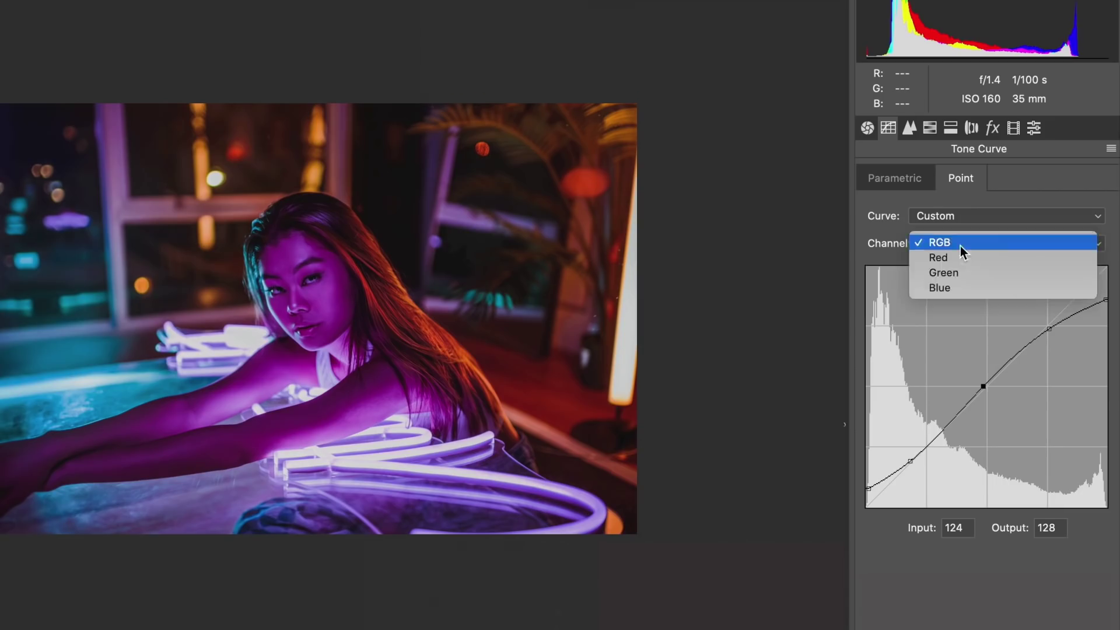
{"action": "left_click", "coordinate": [952, 263]}
{"action": "left_click", "coordinate": [986, 388]}
{"action": "left_click", "coordinate": [1048, 325]}
{"action": "left_click_drag", "start_coordinate": [926, 447], "coordinate": [931, 449]}
{"action": "left_click_drag", "start_coordinate": [1048, 325], "coordinate": [1032, 331]}
{"action": "mouse_move", "coordinate": [931, 449]}
{"action": "left_mouse_down"}
{"action": "mouse_move", "coordinate": [935, 467]}
{"action": "mouse_move", "coordinate": [912, 452]}
{"action": "left_mouse_up"}
{"action": "left_click", "coordinate": [1032, 333]}
Bend the Green channel's curve with a lowered shadow point, a raised highlight point and a midpoint at input 122, output 136.
{"action": "left_click", "coordinate": [957, 243]}
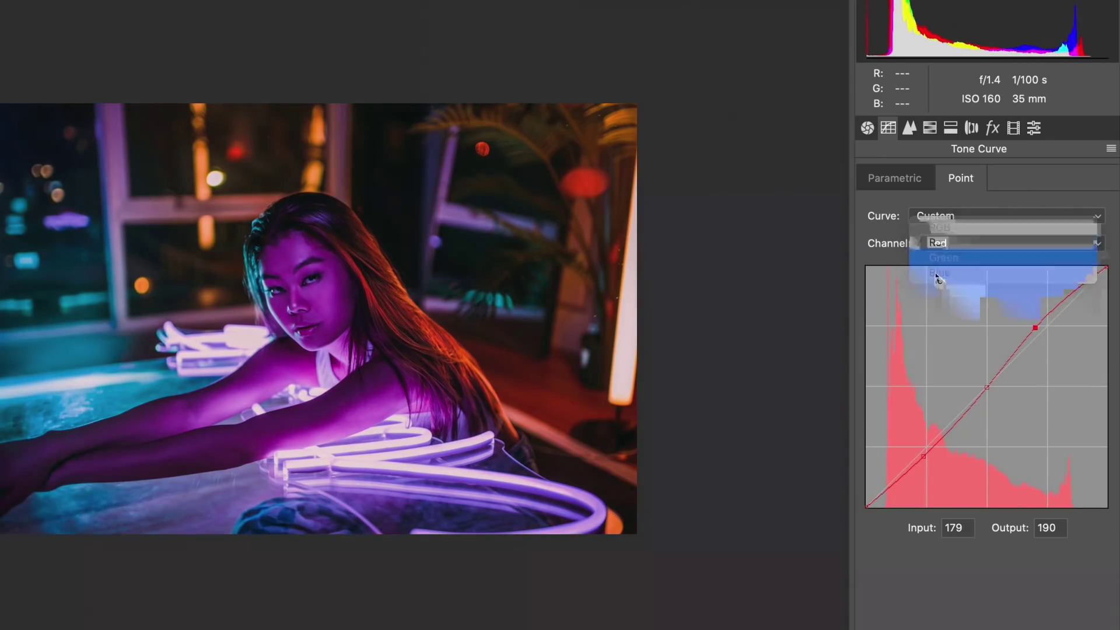
{"action": "left_click", "coordinate": [958, 257]}
{"action": "left_click", "coordinate": [1048, 329]}
{"action": "left_click_drag", "start_coordinate": [926, 451], "coordinate": [924, 461]}
{"action": "left_click_drag", "start_coordinate": [1047, 329], "coordinate": [1033, 325]}
{"action": "left_click", "coordinate": [988, 390]}
{"action": "mouse_move", "coordinate": [987, 391]}
{"action": "left_mouse_down"}
{"action": "mouse_move", "coordinate": [975, 380]}
{"action": "mouse_move", "coordinate": [986, 373]}
{"action": "left_mouse_up"}
Shape the Blue channel's curve by adjusting its highlight point and lowering its shadow point.
{"action": "left_click", "coordinate": [1012, 244]}
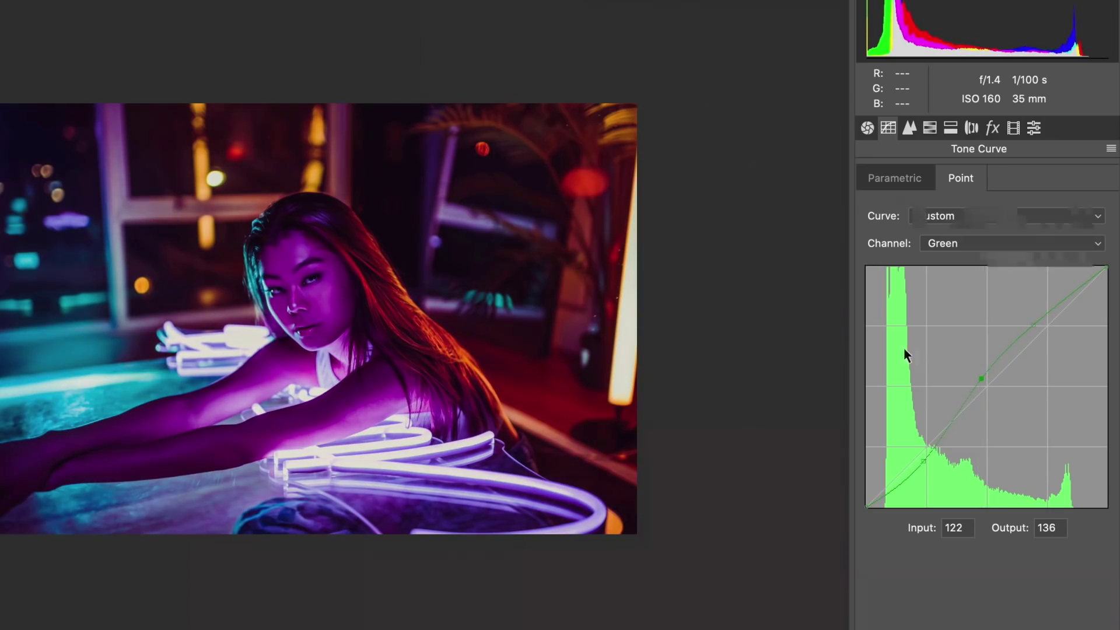
{"action": "left_click", "coordinate": [992, 260]}
{"action": "left_click_drag", "start_coordinate": [1048, 329], "coordinate": [1030, 334]}
{"action": "left_click_drag", "start_coordinate": [929, 445], "coordinate": [930, 465]}
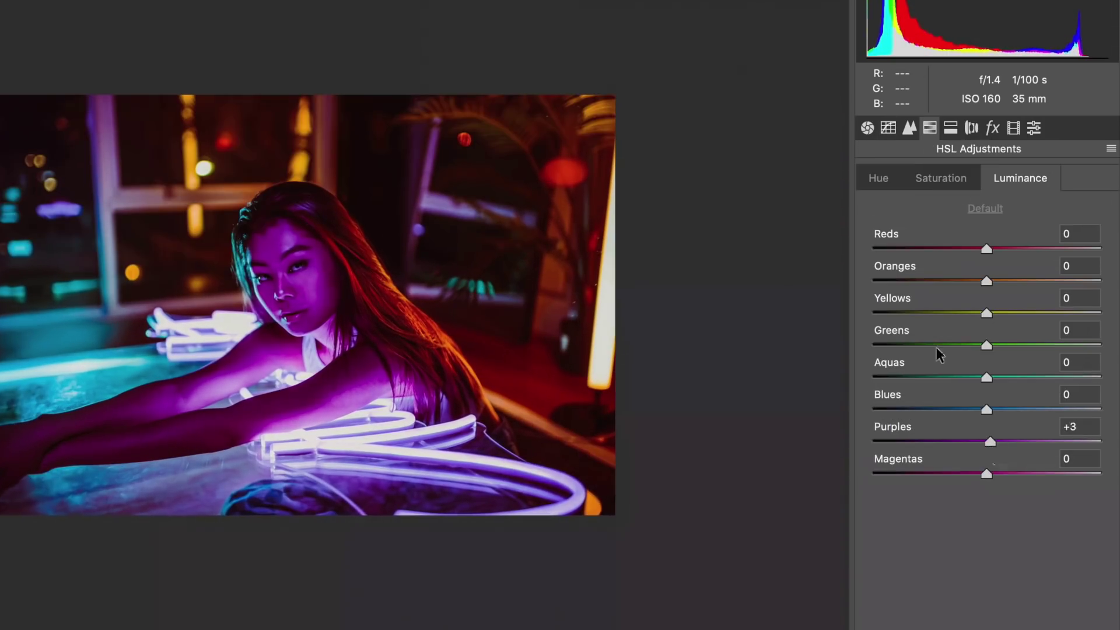
Shift the magenta and purple hues in HSL Adjustments and fine-tune the Basic temperature, shadows, whites and clarity.
{"action": "left_click", "coordinate": [893, 180]}
{"action": "left_click_drag", "start_coordinate": [987, 474], "coordinate": [980, 441]}
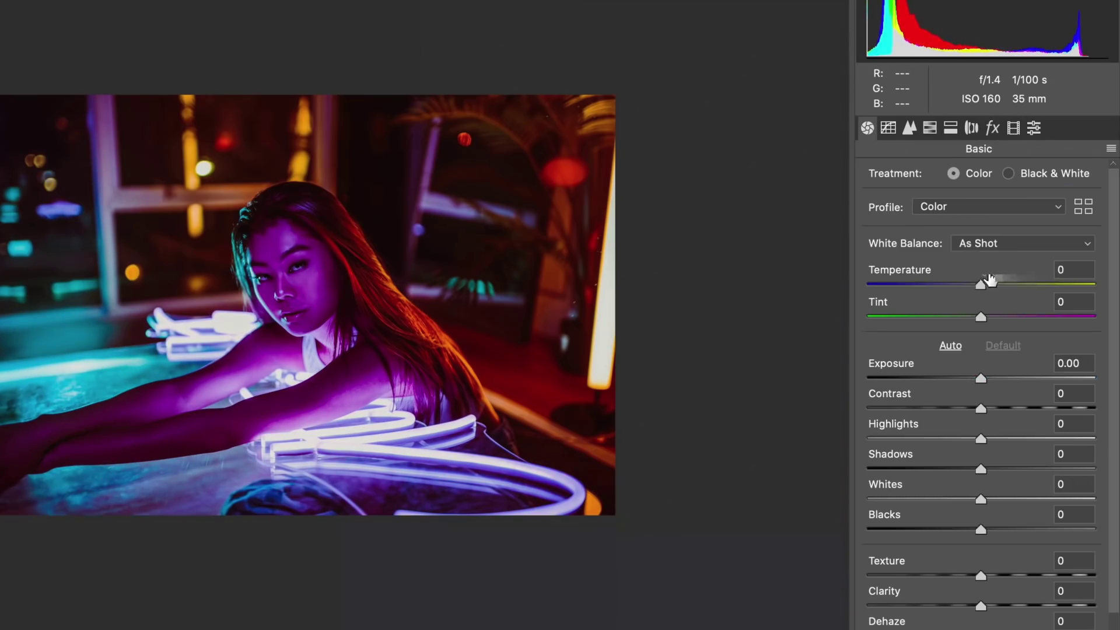
{"action": "left_click_drag", "start_coordinate": [983, 285], "coordinate": [980, 317]}
{"action": "left_click_drag", "start_coordinate": [980, 469], "coordinate": [997, 501]}
{"action": "left_click_drag", "start_coordinate": [981, 606], "coordinate": [992, 606]}
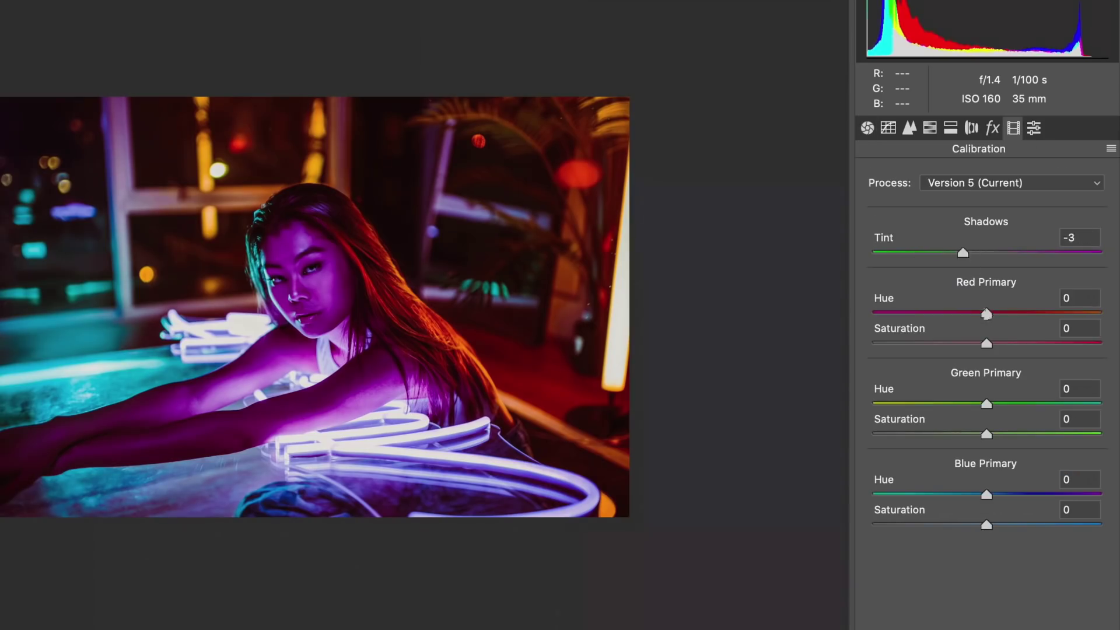
Lower the Green Primary hue in Calibration, refine the RGB curve's dark end and reduce the merged layer's opacity to 35%.
{"action": "left_click_drag", "start_coordinate": [987, 404], "coordinate": [970, 404]}
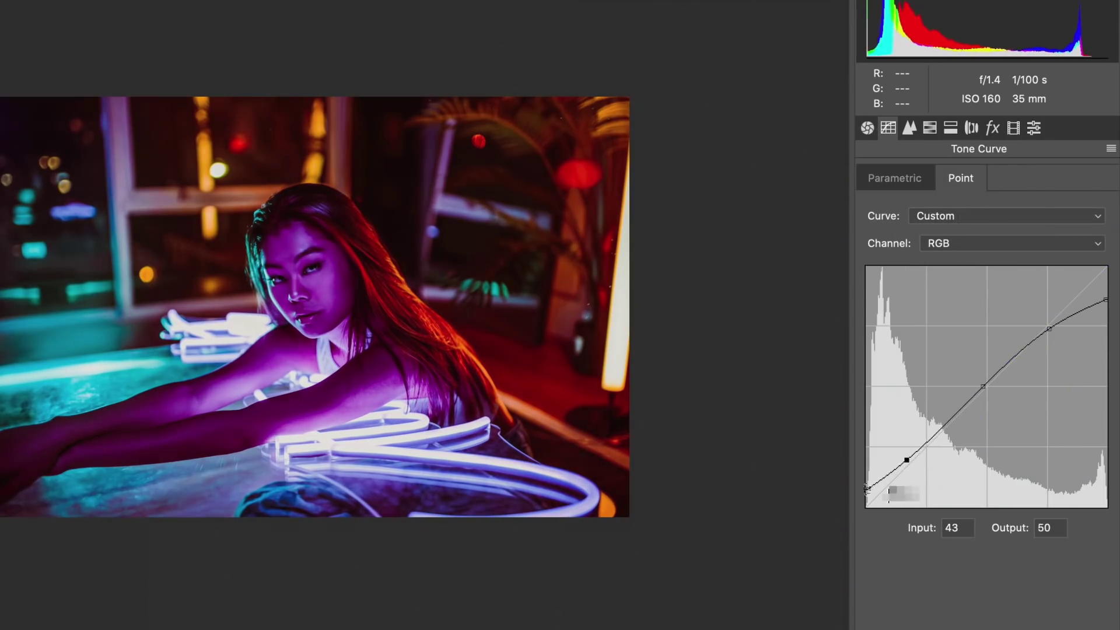
{"action": "left_click_drag", "start_coordinate": [867, 507], "coordinate": [863, 490]}
{"action": "left_click_drag", "start_coordinate": [1026, 227], "coordinate": [1024, 220]}
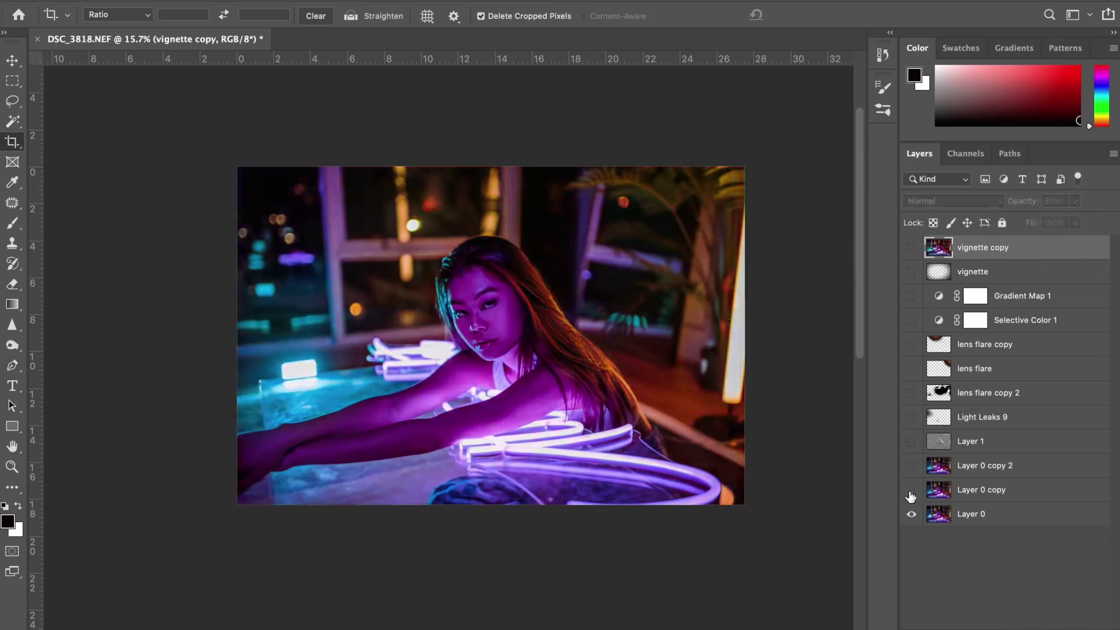
Make a second merged duplicate of the layers from vignette through Layer 0 copy 2.
{"action": "left_click", "coordinate": [992, 272]}
{"action": "left_click", "coordinate": [989, 473], "text": "shift"}
{"action": "key", "text": "super+j"}
{"action": "key", "text": "super+e"}
{"action": "left_click", "coordinate": [912, 272]}
Rename the top merged layer curves1 and the vignette copy 2 layer curves2.
{"action": "left_click", "coordinate": [985, 255]}
{"action": "double_click", "coordinate": [984, 248]}
{"action": "type", "text": "curves1"}
{"action": "key", "text": "Return"}
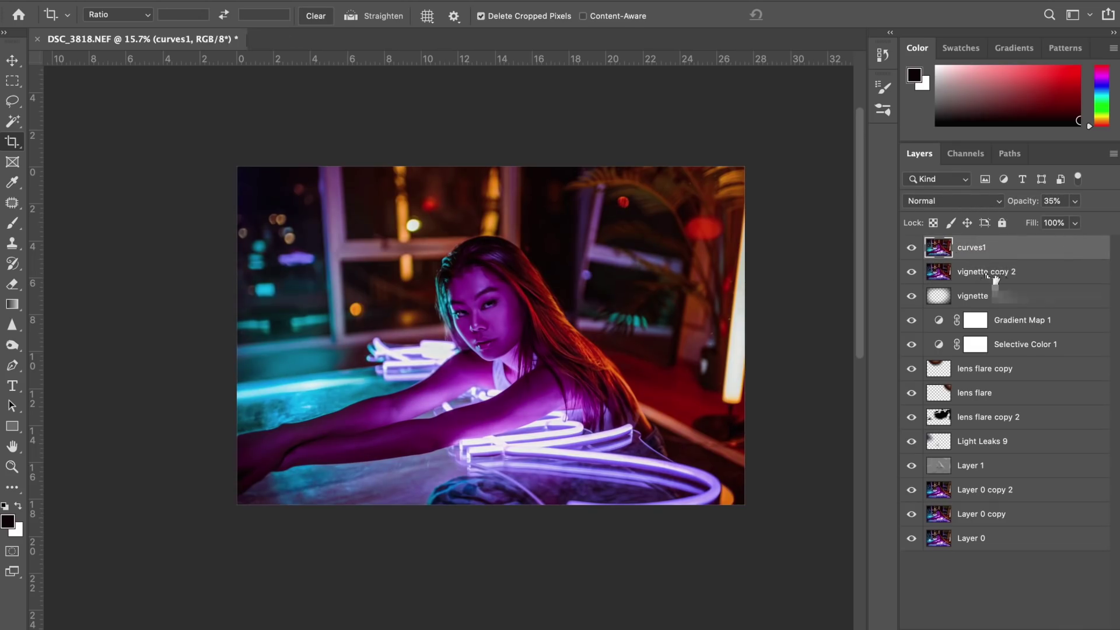
{"action": "double_click", "coordinate": [992, 272]}
{"action": "type", "text": "curves2"}
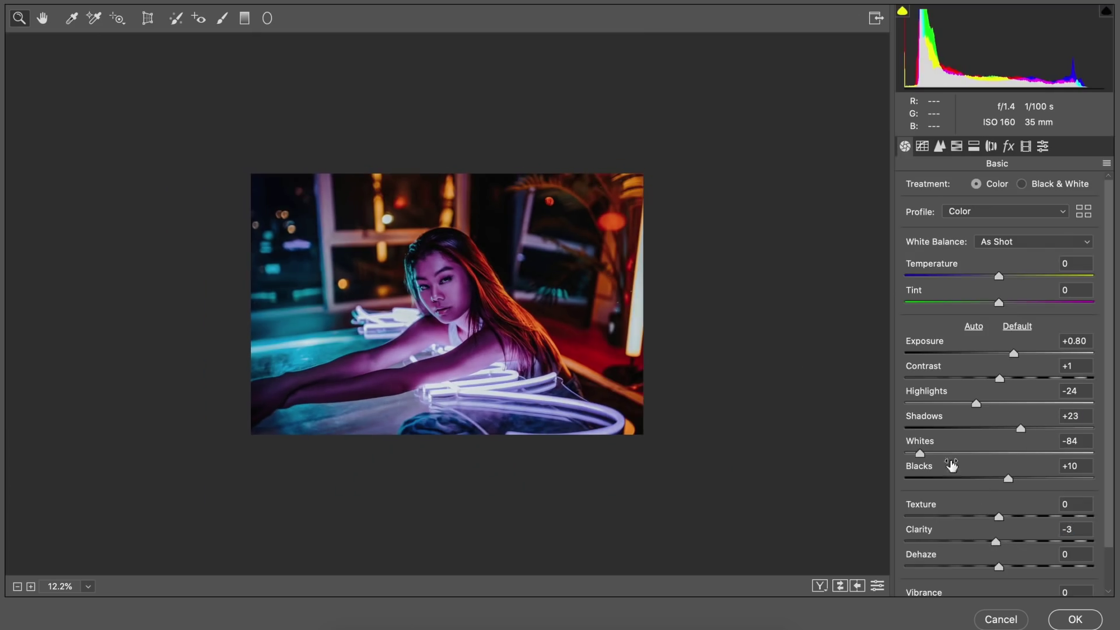
Set Whites to -63 and Contrast to +2 in Camera Raw, and lower the curves2 layer's opacity to about a third.
{"action": "left_click_drag", "start_coordinate": [949, 458], "coordinate": [939, 454]}
{"action": "left_click", "coordinate": [999, 377]}
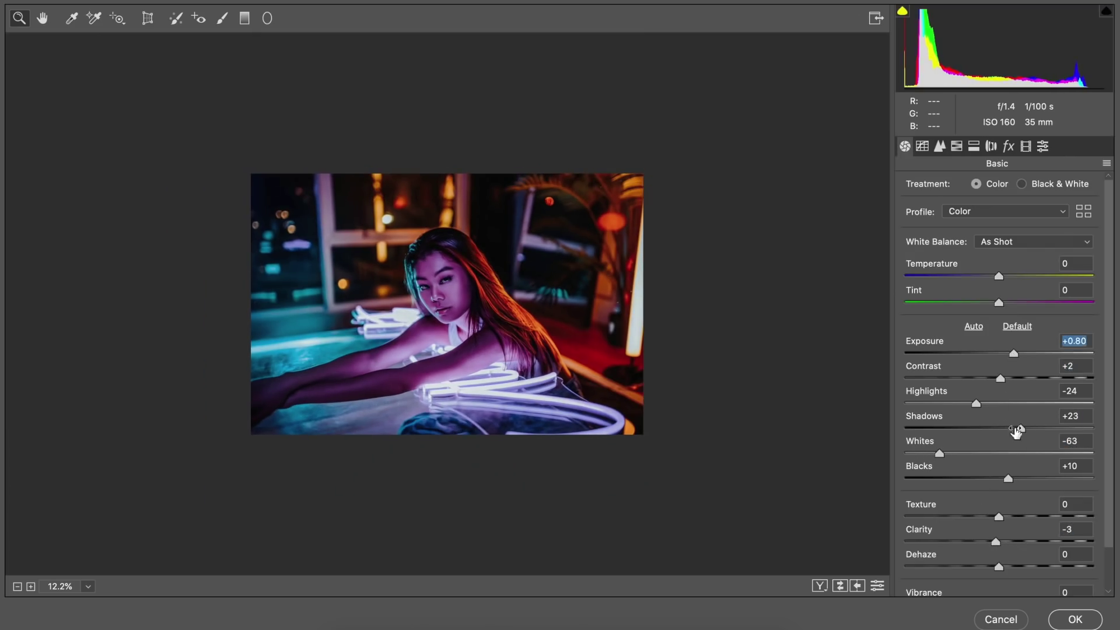
{"action": "key", "text": "Return"}
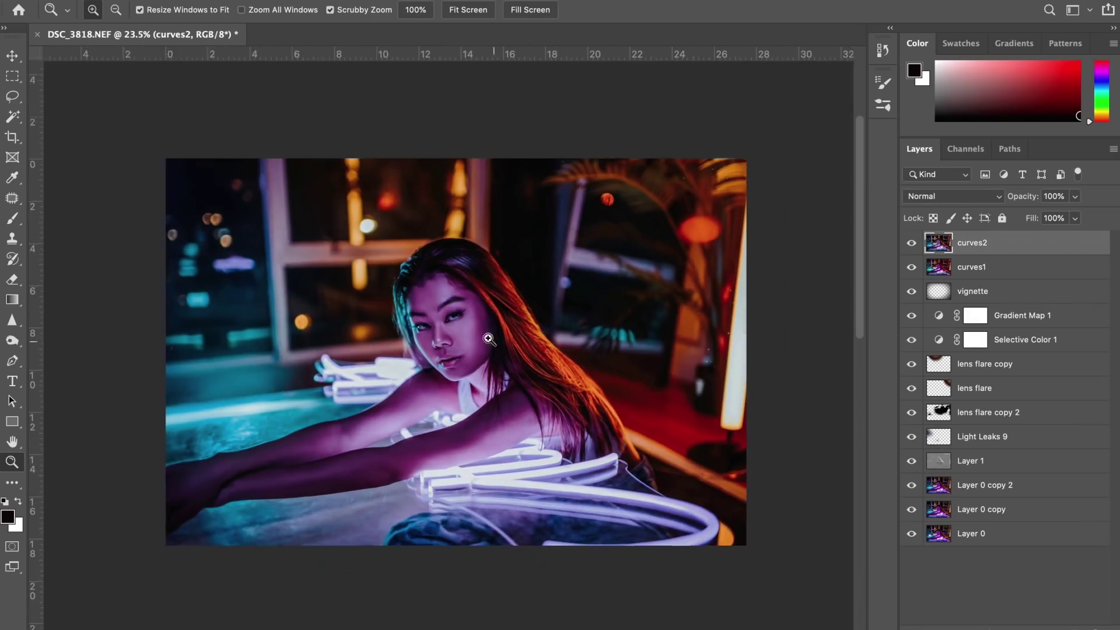
{"action": "left_click", "coordinate": [1076, 196]}
{"action": "left_click_drag", "start_coordinate": [1020, 215], "coordinate": [1029, 219]}
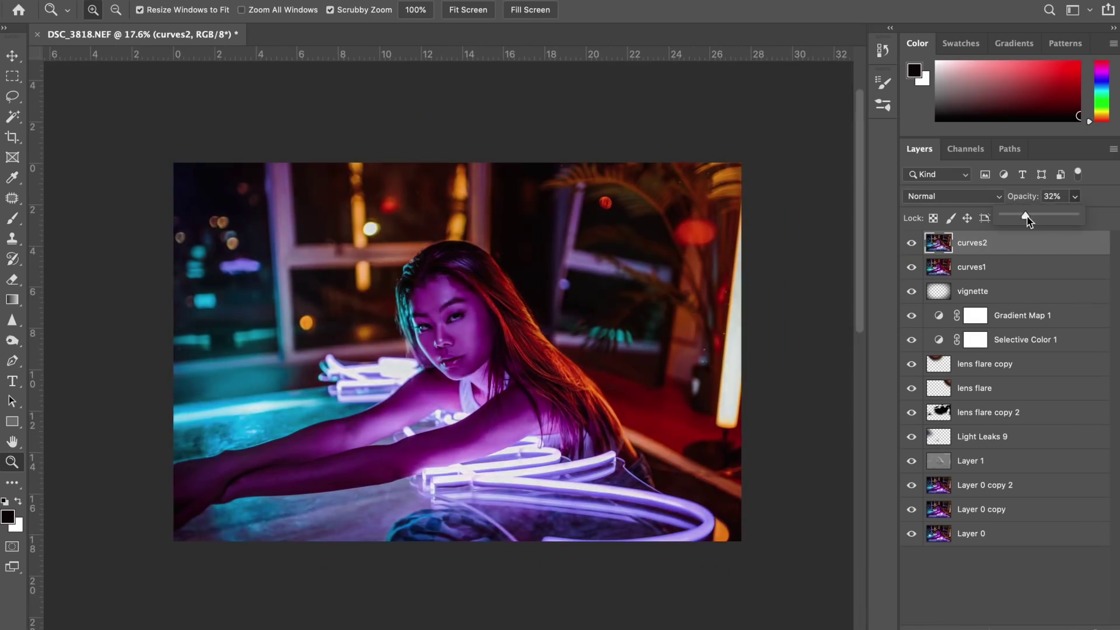
{"action": "left_click", "coordinate": [447, 15]}
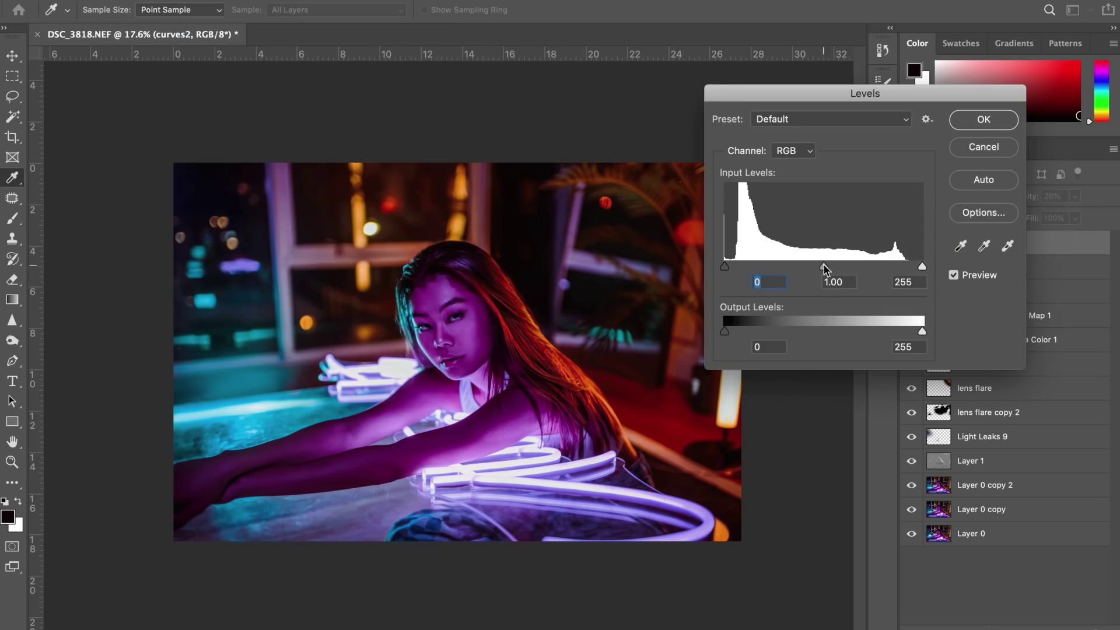
{"action": "mouse_move", "coordinate": [824, 267]}
{"action": "left_mouse_down"}
{"action": "mouse_move", "coordinate": [775, 267]}
{"action": "mouse_move", "coordinate": [830, 268]}
{"action": "left_mouse_up"}
{"action": "left_click_drag", "start_coordinate": [923, 268], "coordinate": [922, 267]}
{"action": "left_click", "coordinate": [992, 149]}
Duplicate and merge the layers from curves2 through Layer 0 copy 2, and rename the merged layer final.
{"action": "left_click", "coordinate": [987, 485], "text": "shift"}
{"action": "right_click", "coordinate": [1014, 272]}
{"action": "left_click", "coordinate": [855, 41]}
{"action": "key", "text": "Return"}
{"action": "key", "text": "super+e"}
{"action": "double_click", "coordinate": [975, 244]}
{"action": "type", "text": "final"}
{"action": "key", "text": "Return"}
Apply a Levels adjustment to the final layer with slight changes to the midtone and white input levels.
{"action": "key", "text": "super+l"}
{"action": "mouse_move", "coordinate": [824, 266]}
{"action": "left_mouse_down"}
{"action": "mouse_move", "coordinate": [836, 267]}
{"action": "mouse_move", "coordinate": [822, 269]}
{"action": "left_mouse_up"}
{"action": "mouse_move", "coordinate": [922, 267]}
{"action": "left_mouse_down"}
{"action": "mouse_move", "coordinate": [908, 268]}
{"action": "mouse_move", "coordinate": [922, 268]}
{"action": "left_mouse_up"}
{"action": "left_click", "coordinate": [983, 120]}
Move the Selective Color 1 layer above Gradient Map 1 in the layer stack.
{"action": "left_click", "coordinate": [1011, 347]}
{"action": "left_click_drag", "start_coordinate": [1072, 365], "coordinate": [1038, 232]}
{"action": "left_click", "coordinate": [1075, 197]}
{"action": "left_click_drag", "start_coordinate": [1079, 216], "coordinate": [1026, 352]}
Add a Selective Color adjustment layer above the final layer and slightly raise its cyan.
{"action": "left_click", "coordinate": [1027, 628]}
{"action": "left_click", "coordinate": [1040, 604]}
{"action": "left_click_drag", "start_coordinate": [1025, 534], "coordinate": [1025, 426]}
{"action": "left_click_drag", "start_coordinate": [1005, 252], "coordinate": [1008, 252]}
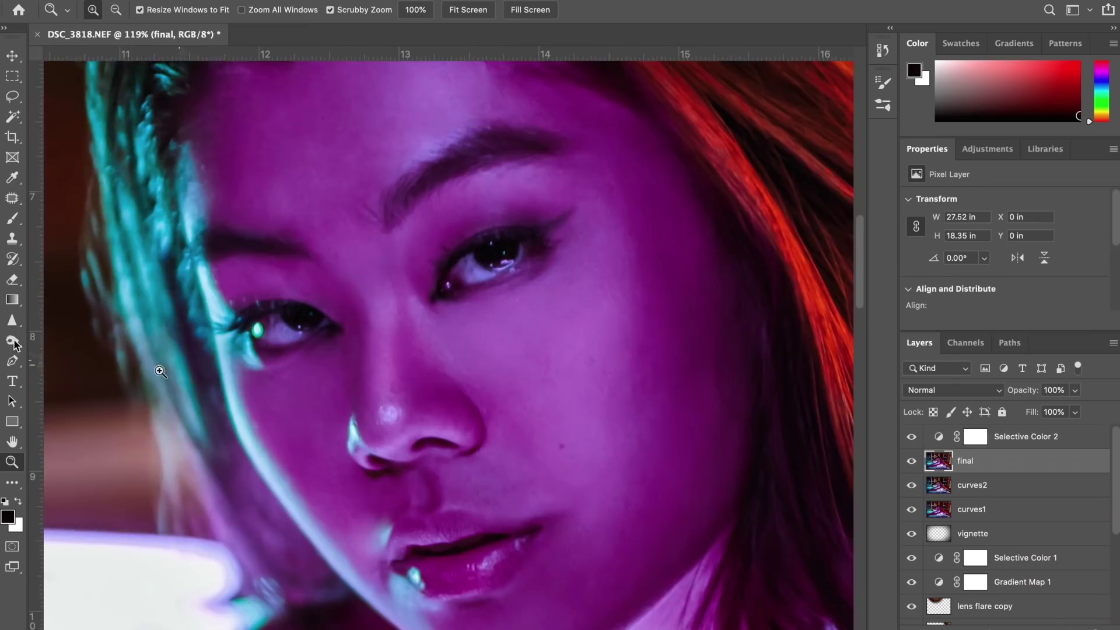
{"action": "key", "text": "o"}
{"action": "key", "text": "z"}
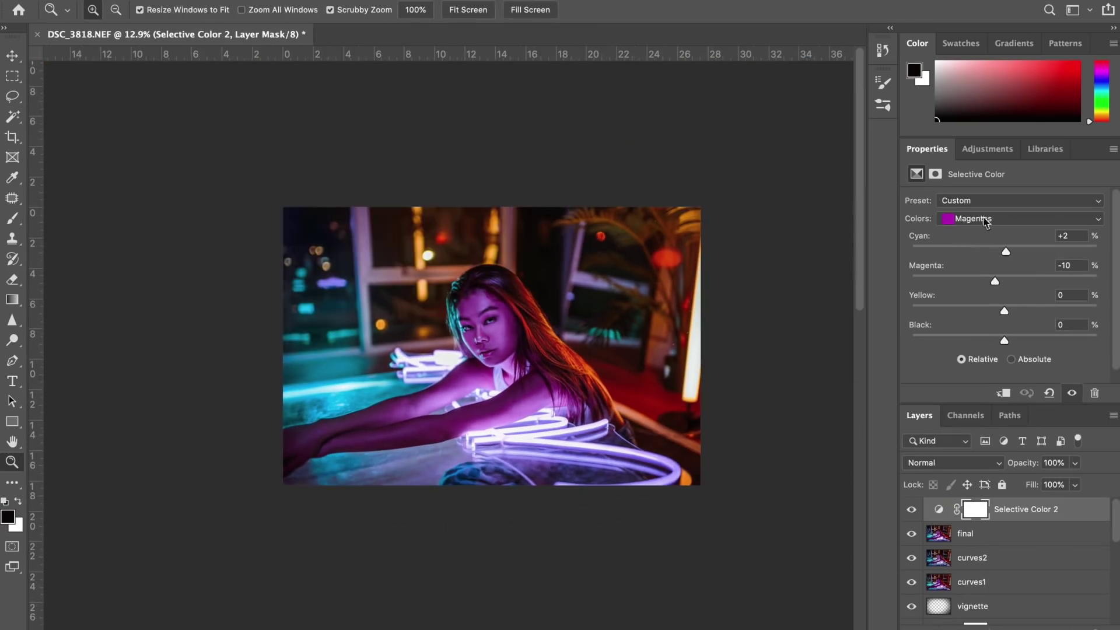
Switch the top Selective Color layer to Blues, raise the magenta amount and lower the black amount.
{"action": "left_click", "coordinate": [992, 218]}
{"action": "left_click", "coordinate": [971, 202]}
{"action": "left_click_drag", "start_coordinate": [1004, 281], "coordinate": [1014, 320]}
{"action": "left_click_drag", "start_coordinate": [1004, 341], "coordinate": [994, 350]}
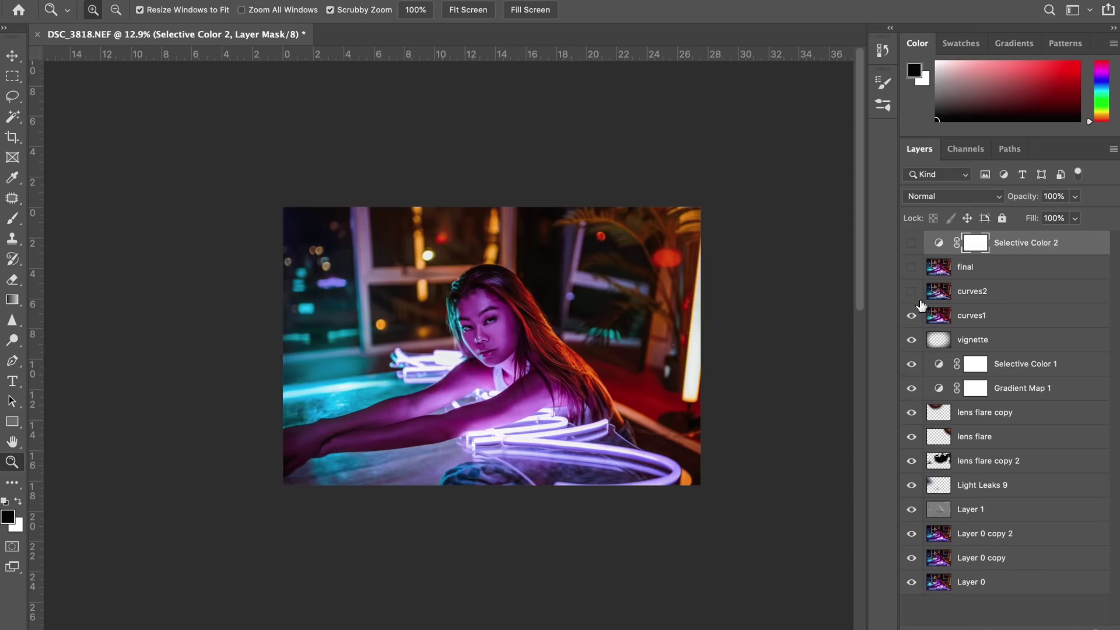
Compare the photo before and after by hiding the edit layers and showing them again.
{"action": "left_click_drag", "start_coordinate": [911, 315], "coordinate": [913, 542]}
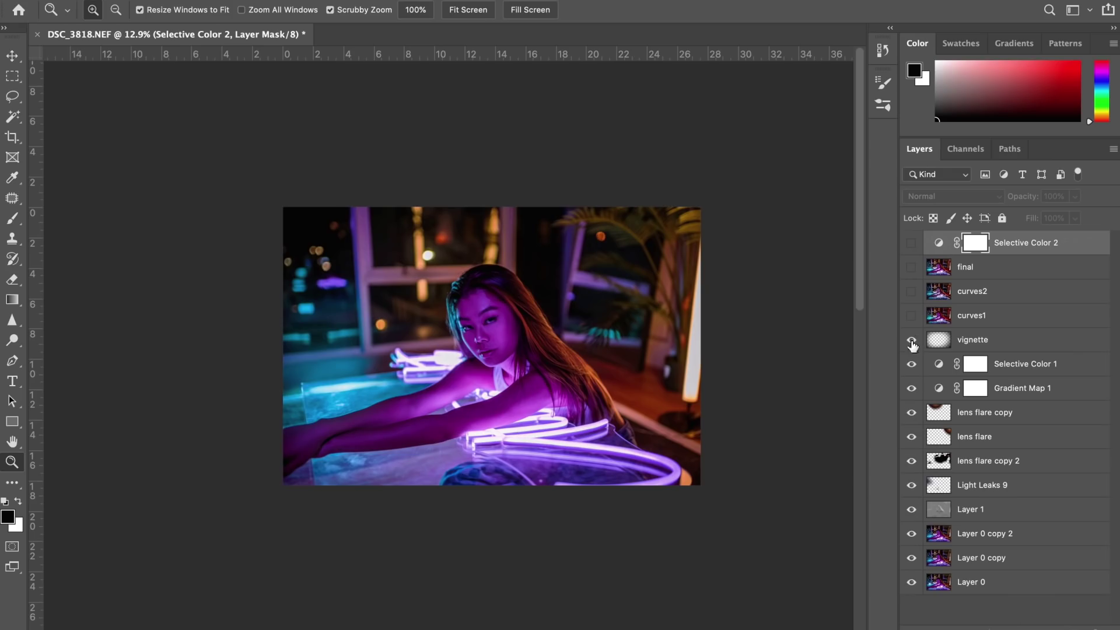
{"action": "left_click", "coordinate": [912, 242]}
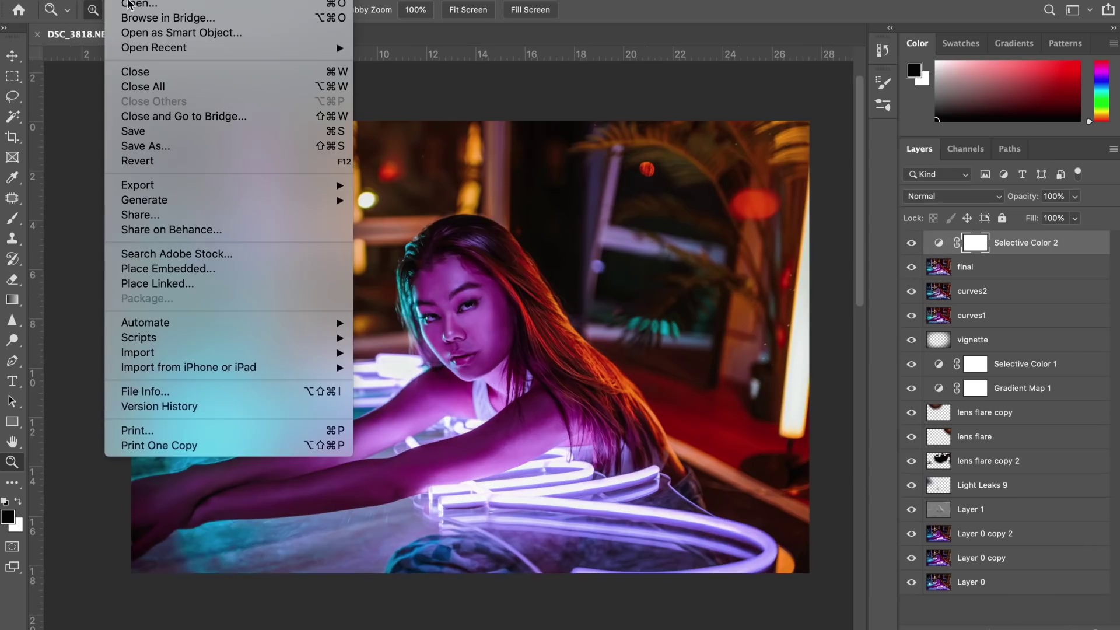
Save a JPEG copy to the Desktop named "Neon_" plus the person's first name, with quality 12 and Baseline ("Standard").
{"action": "left_click", "coordinate": [162, 146]}
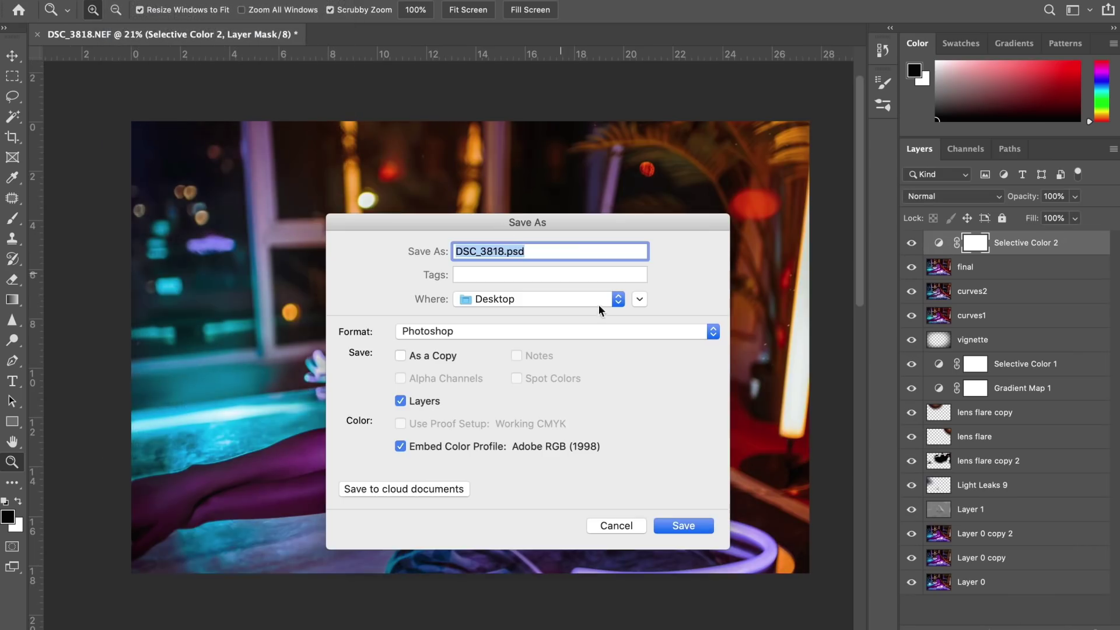
{"action": "left_click", "coordinate": [516, 329]}
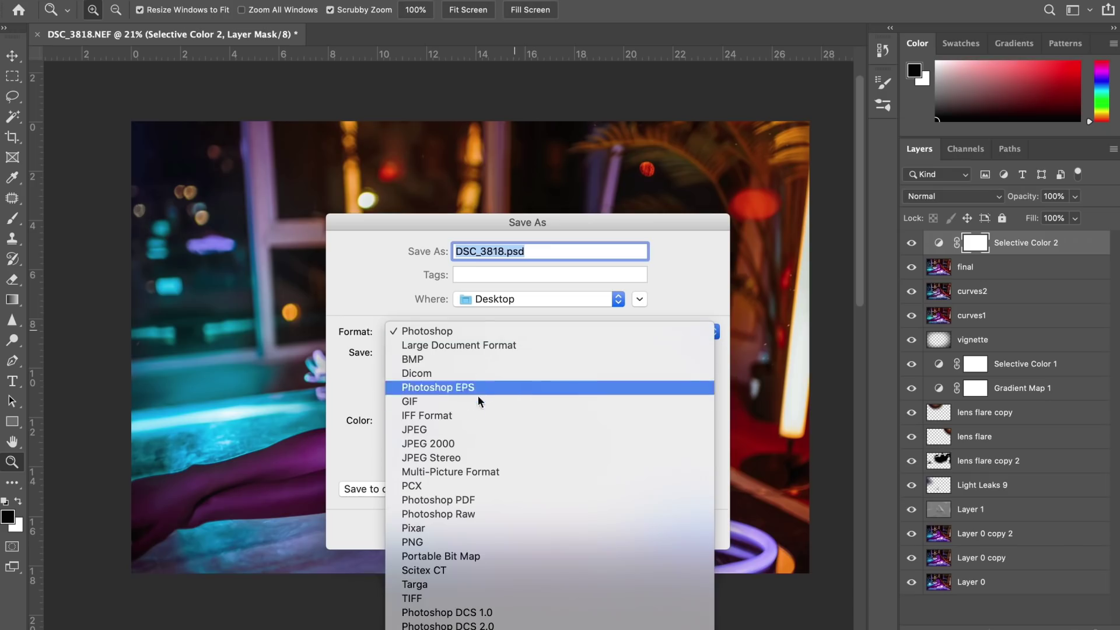
{"action": "left_click", "coordinate": [469, 426]}
{"action": "type", "text": "Neon"}
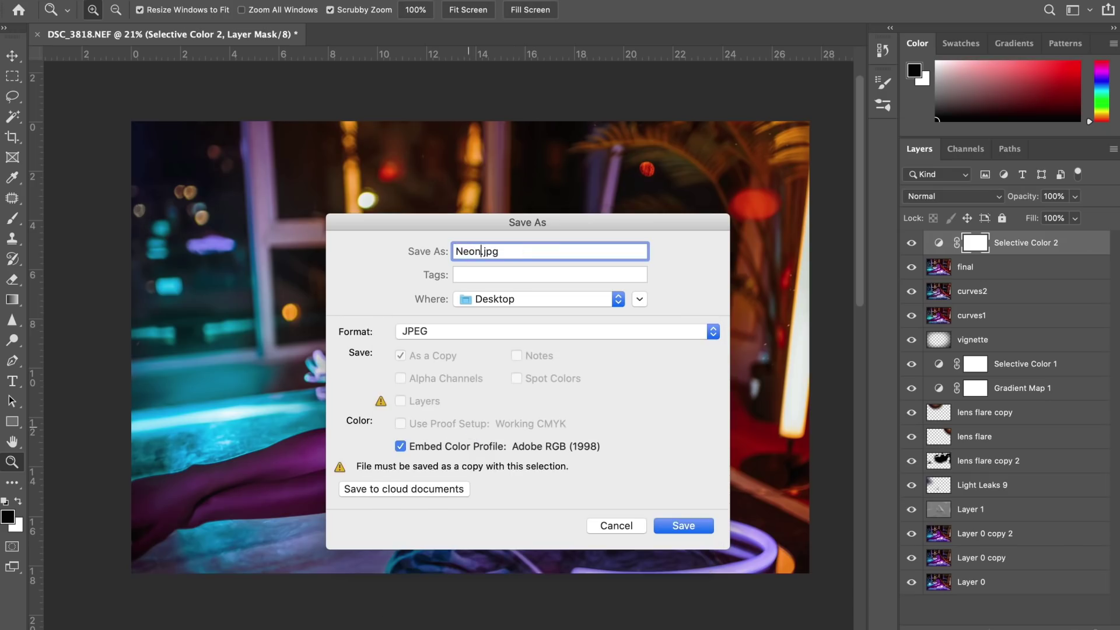
{"action": "type", "text": "_Joanne"}
{"action": "key", "text": "Return"}
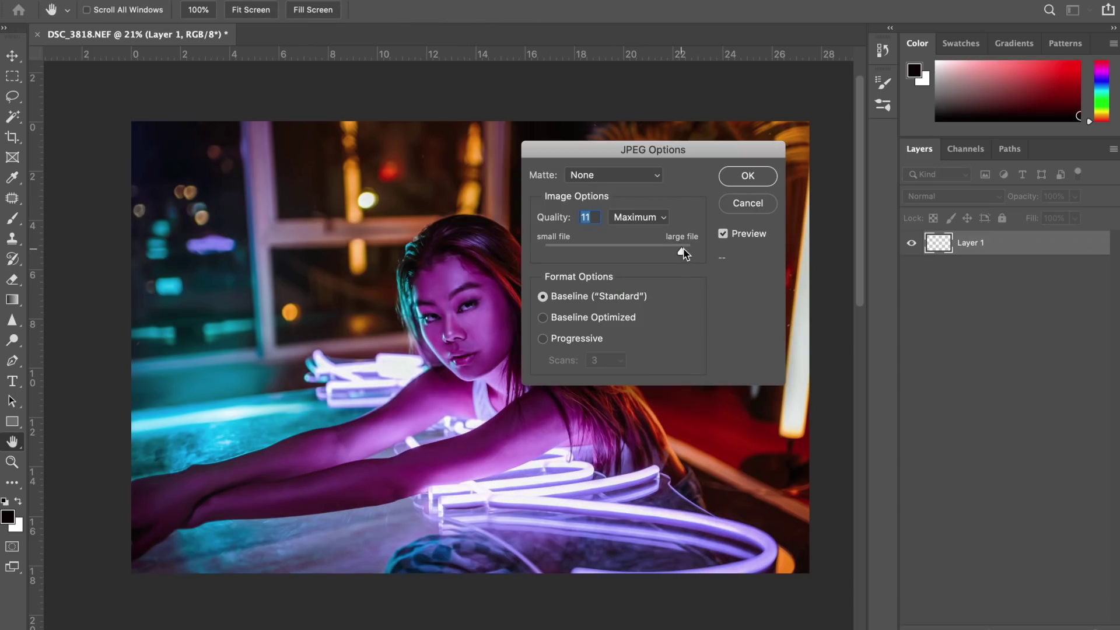
{"action": "left_click", "coordinate": [747, 177]}
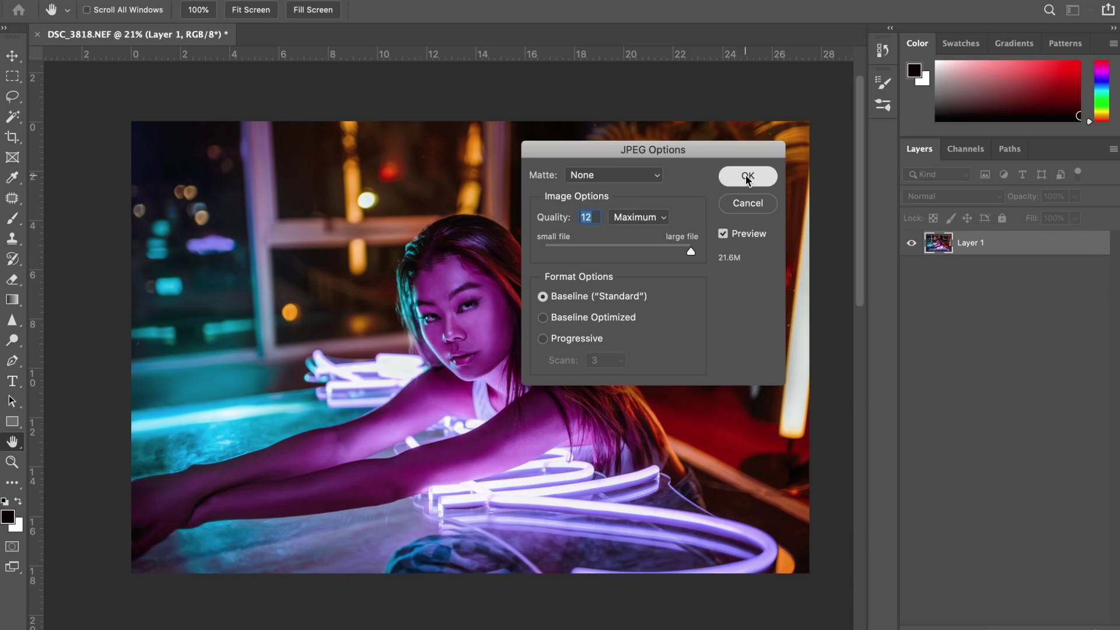